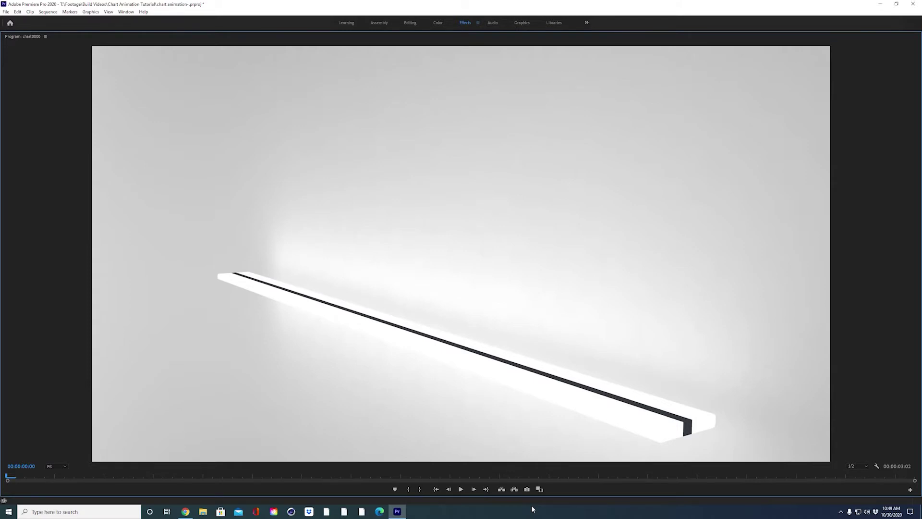
Play the finished 3D bar-chart animation in Premiere Pro's Program Monitor.
click(461, 489)
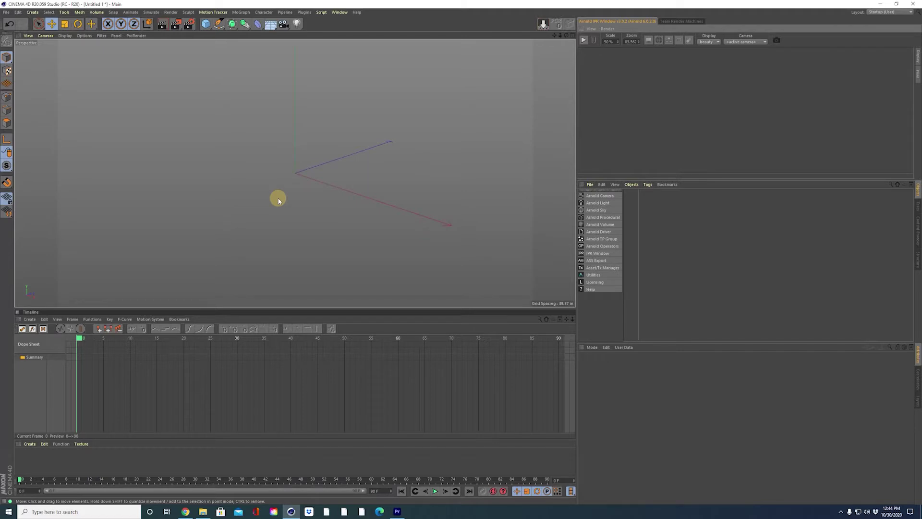
Add a Cloner with a Null child displayed as a star of radius 5.937 in.
click(241, 12)
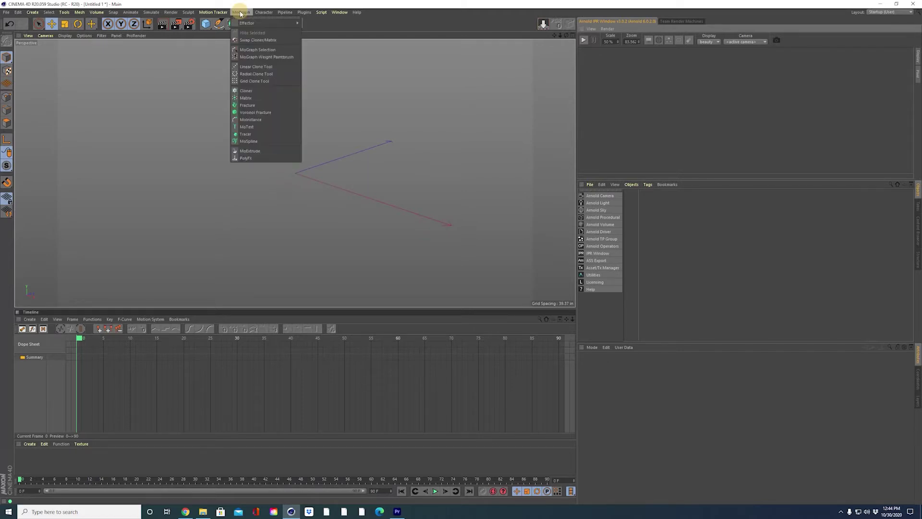
click(251, 90)
click(205, 24)
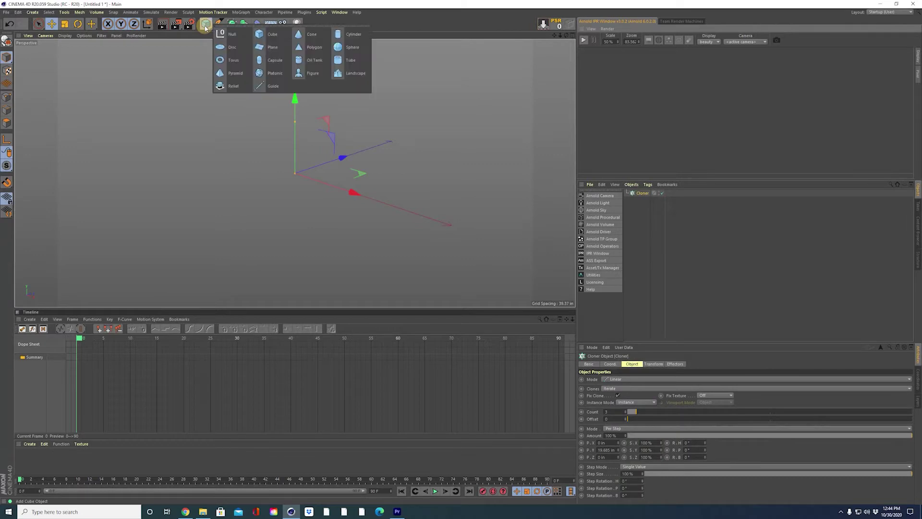
click(232, 36)
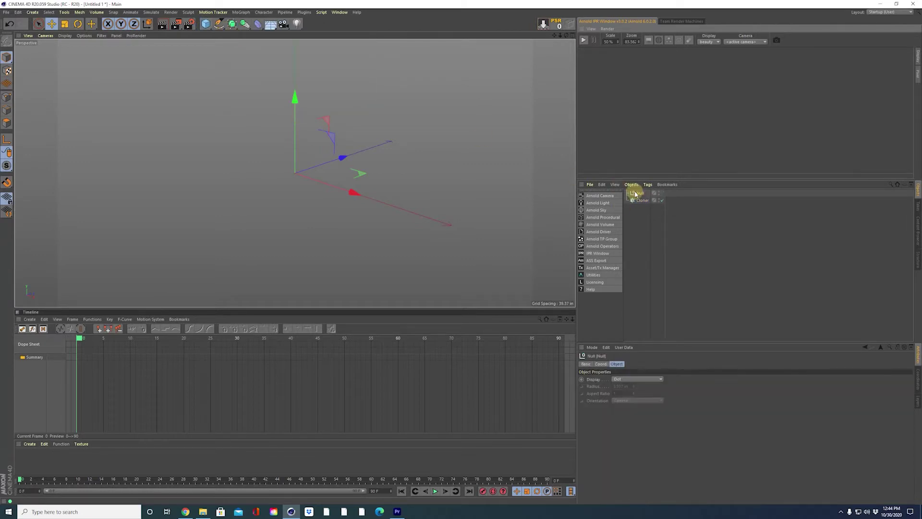
drag(639, 202, 644, 192)
click(640, 380)
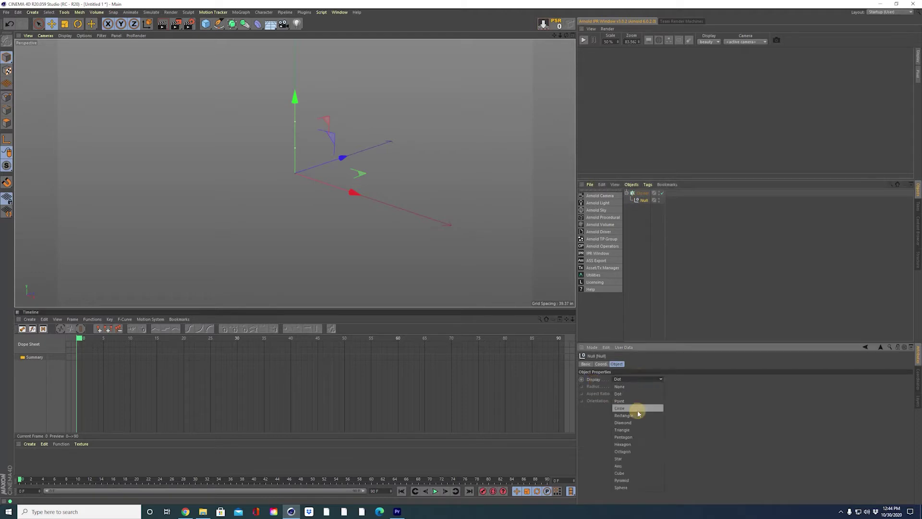
click(634, 455)
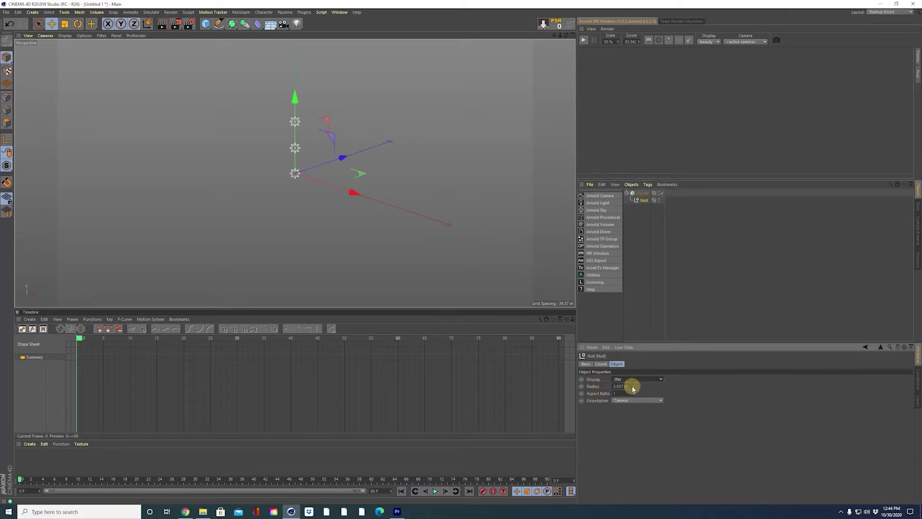
text(5.937)
key(Return)
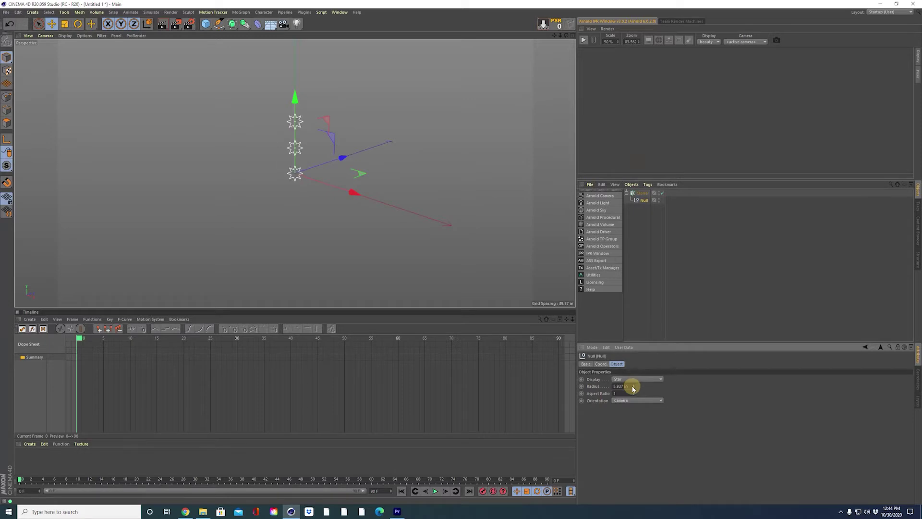
Tint the Cloner's transform colour yellow-green with raised saturation.
click(642, 194)
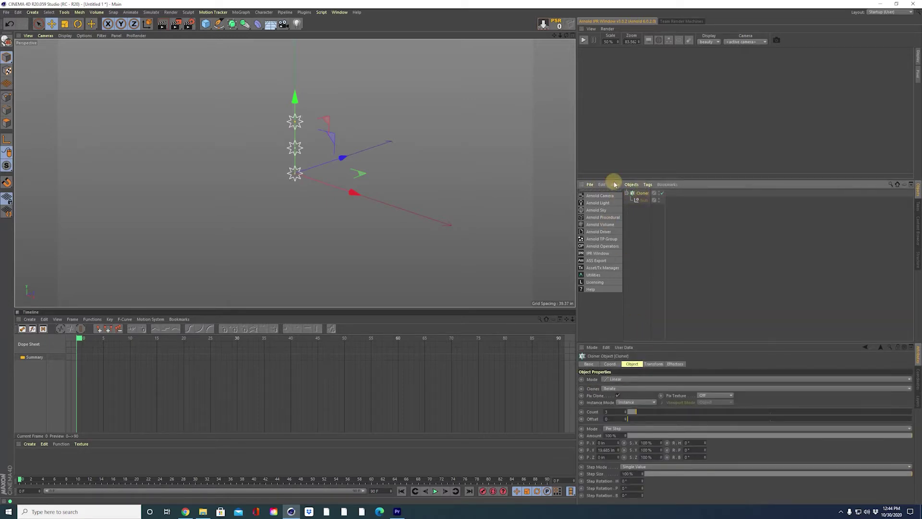
click(653, 364)
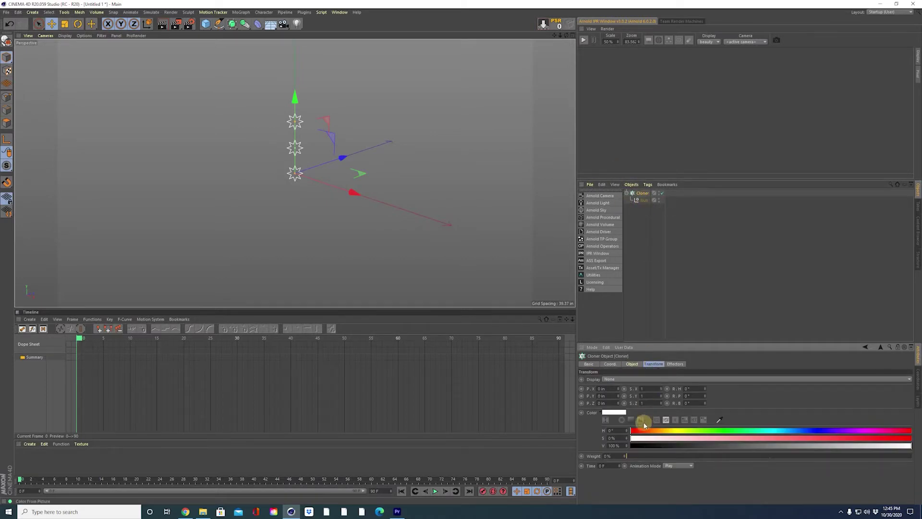
click(696, 430)
drag(787, 437, 806, 439)
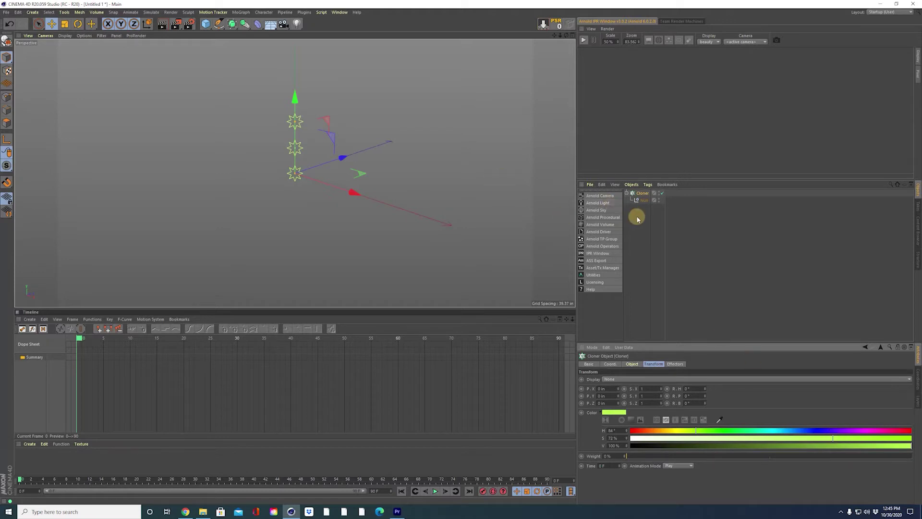
click(639, 192)
Increase the Cloner's Z spacing so the star clones spread along Z.
click(632, 364)
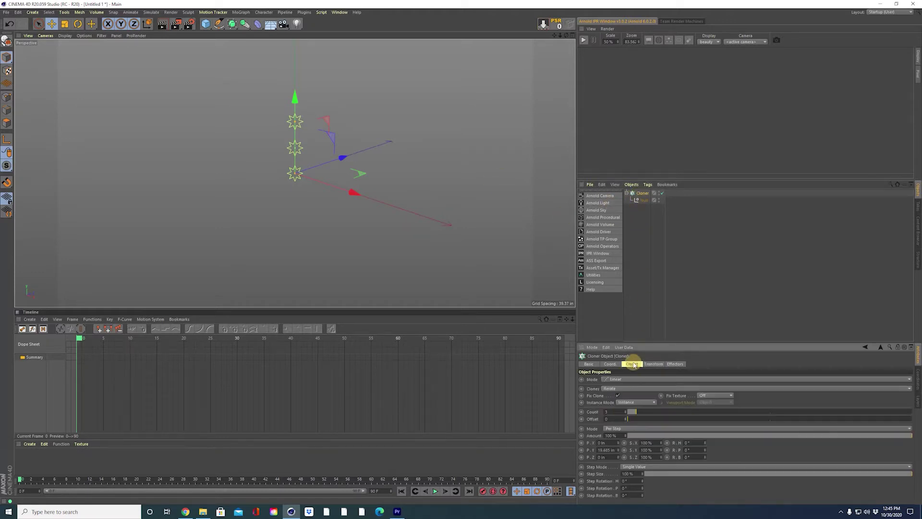
click(608, 451)
drag(619, 458, 618, 445)
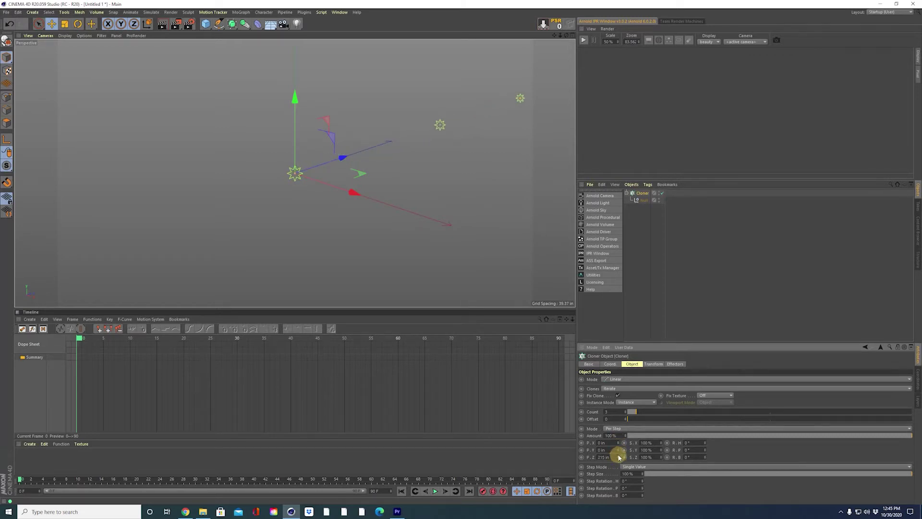
drag(619, 459, 618, 457)
alt+middle_drag(444, 173, 282, 222)
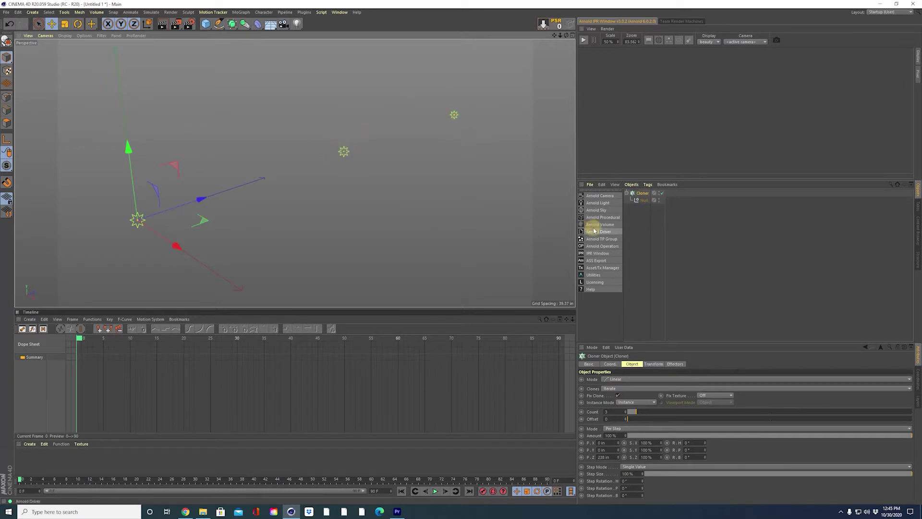
Switch the Cloner to End Point mode with a count of 25.
click(633, 429)
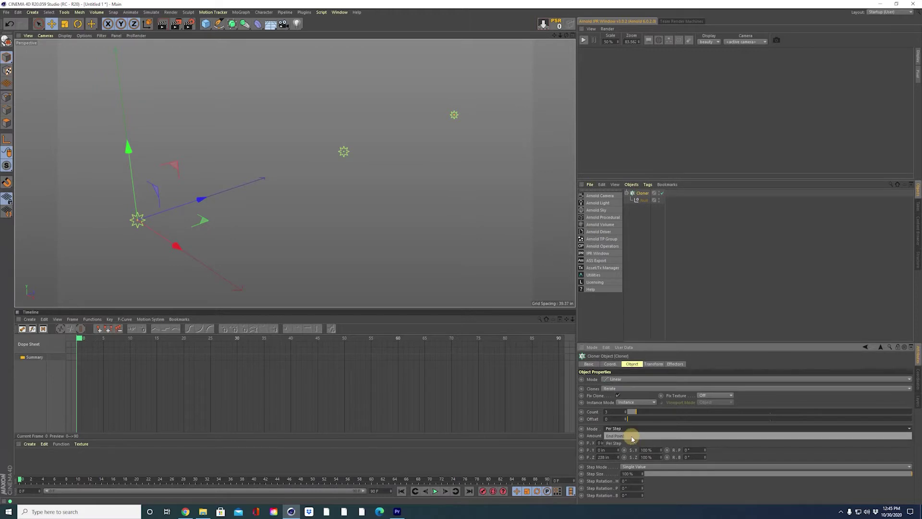
click(632, 437)
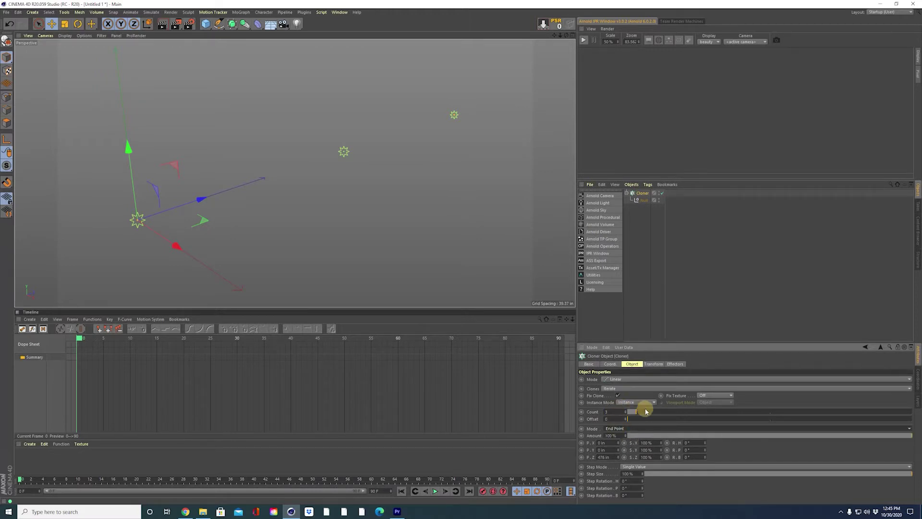
drag(640, 411, 693, 414)
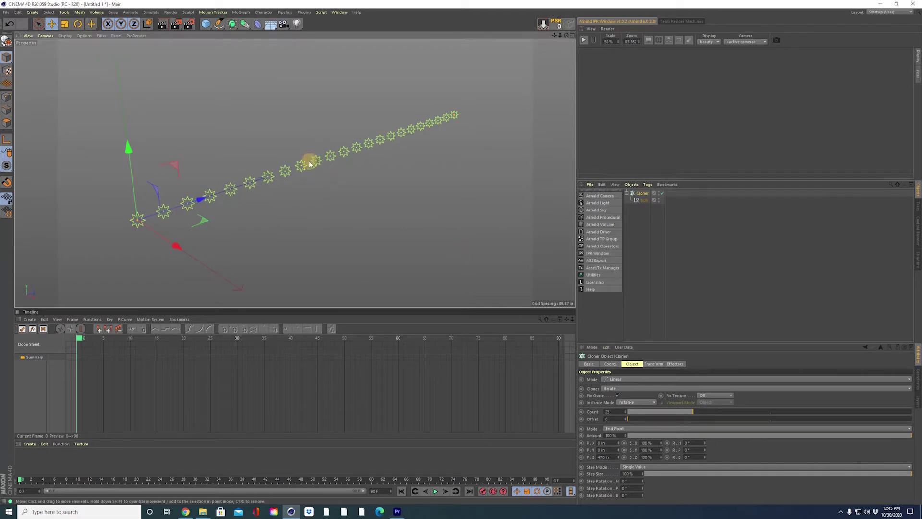
mouse_move(309, 161)
alt+mouse_down()
mouse_move(319, 168)
mouse_move(283, 199)
mouse_move(267, 189)
mouse_move(295, 165)
mouse_move(285, 186)
alt+mouse_up()
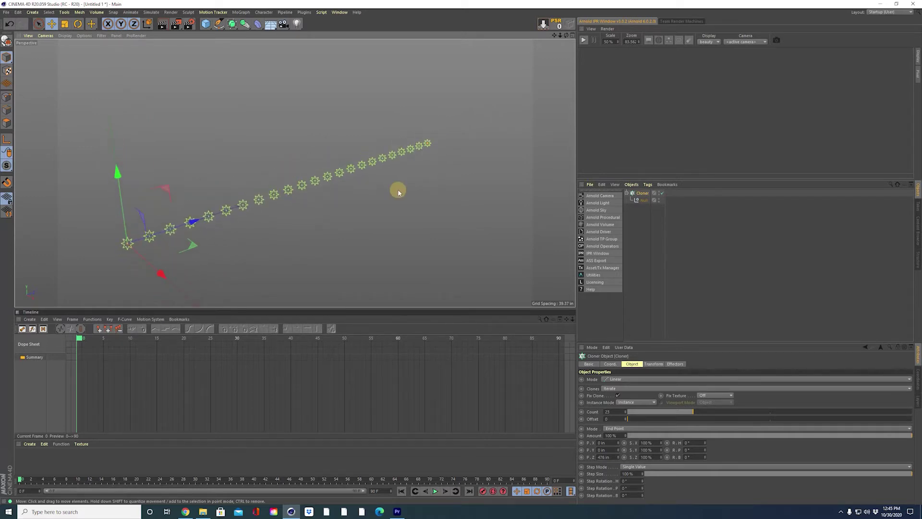
Add a Shader effector acting on the Cloner.
click(239, 12)
mouse_move(256, 26)
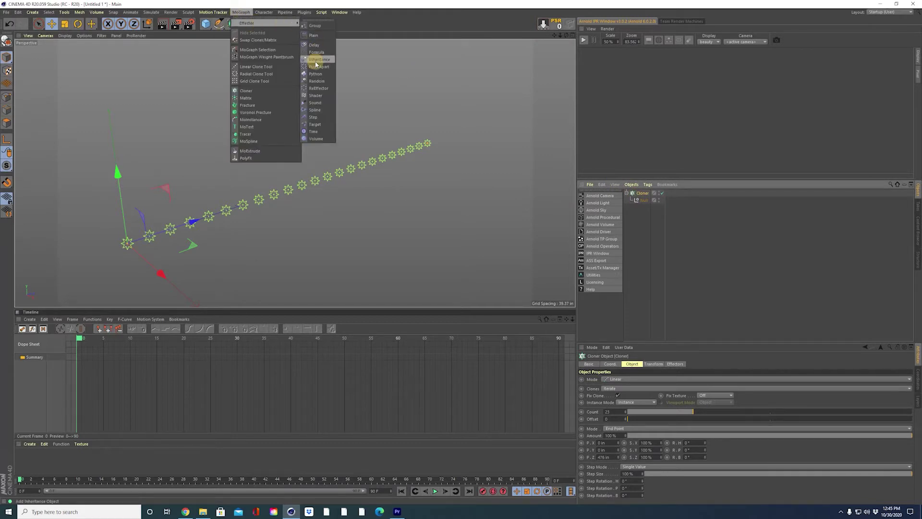
click(317, 96)
click(662, 194)
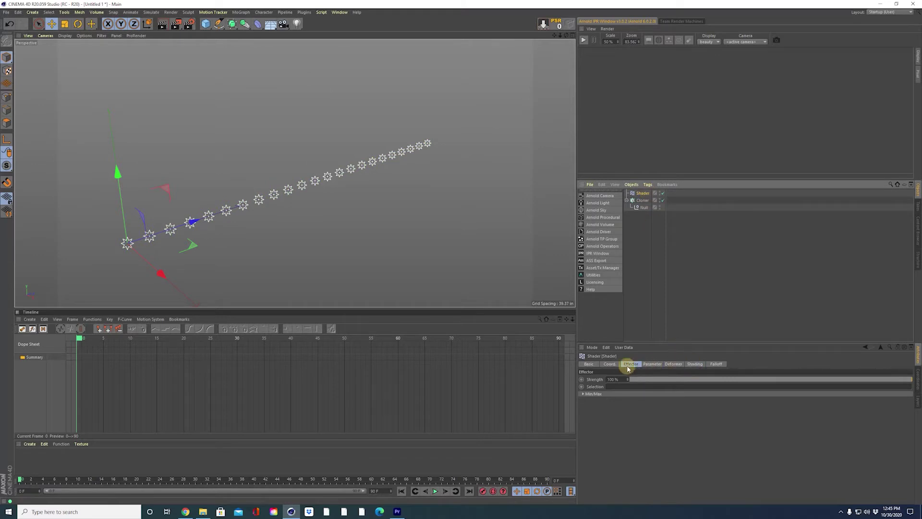
Disable Scale and enable Position on the Shader effector, with P.Y at 143 in.
click(652, 365)
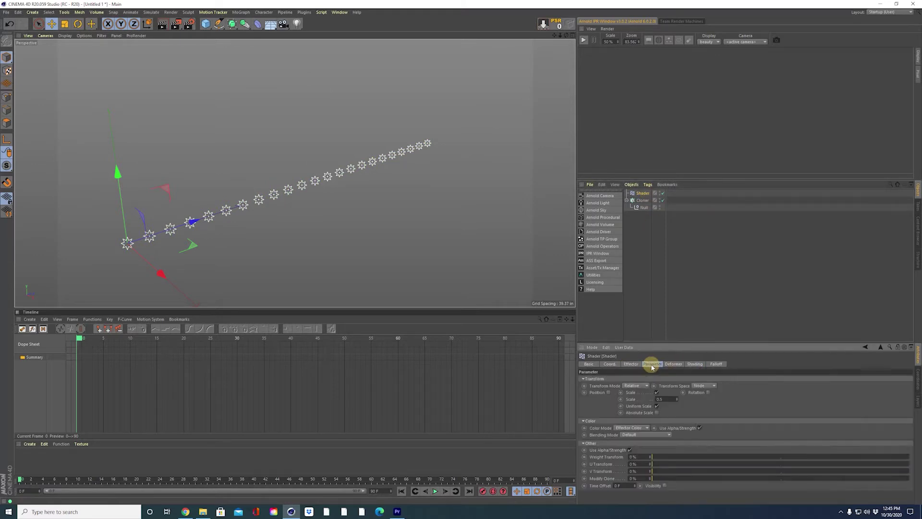
click(657, 393)
click(608, 393)
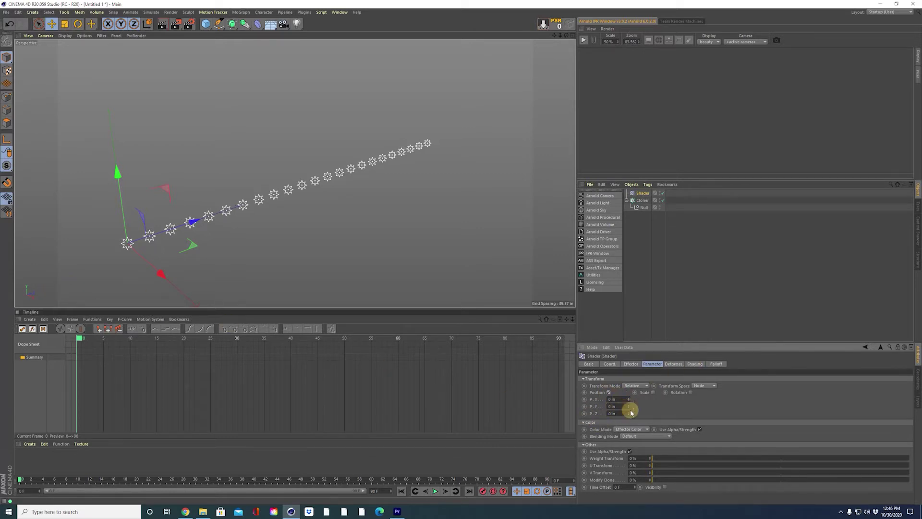
drag(629, 407, 629, 408)
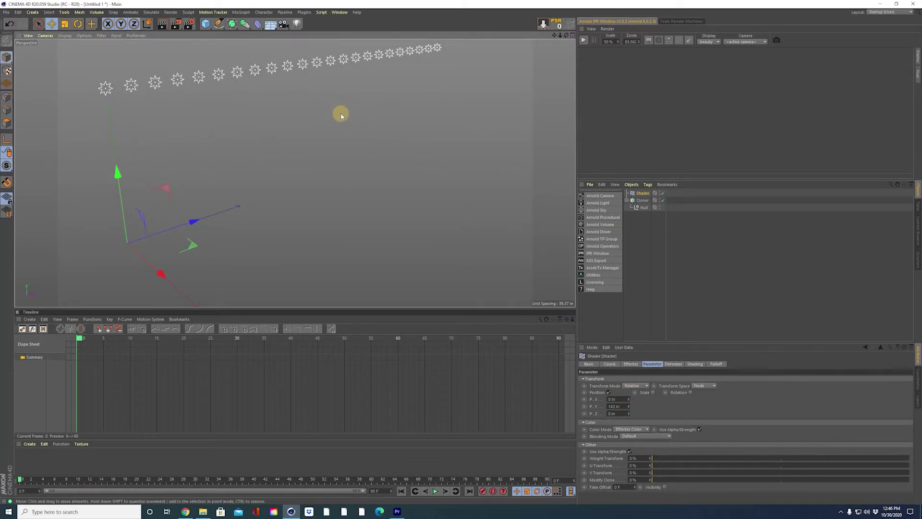
alt+drag(339, 123, 283, 131)
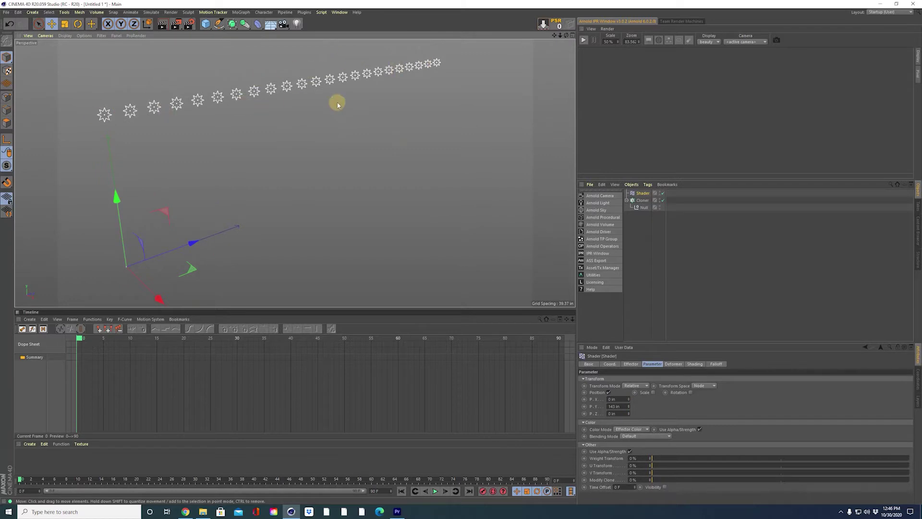
click(695, 364)
Drive the Shader effector with a Gradient shader and reposition its end knots.
click(602, 387)
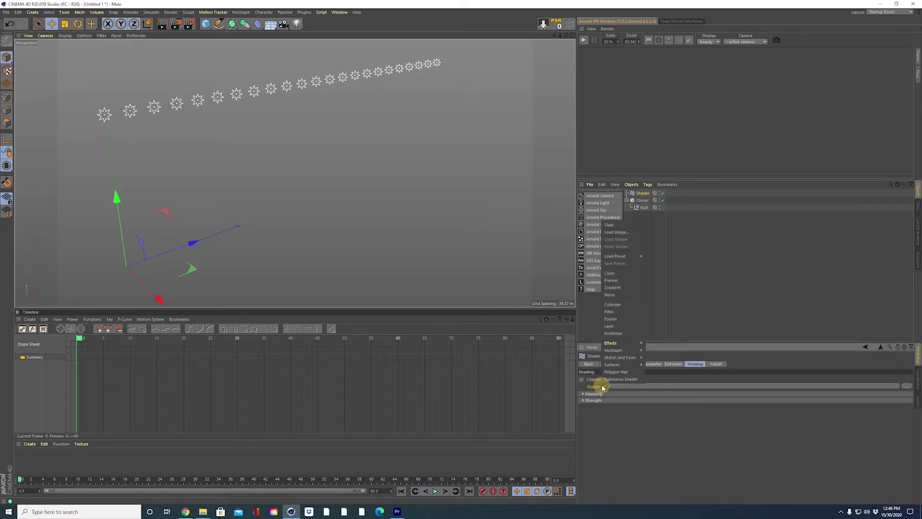
click(614, 288)
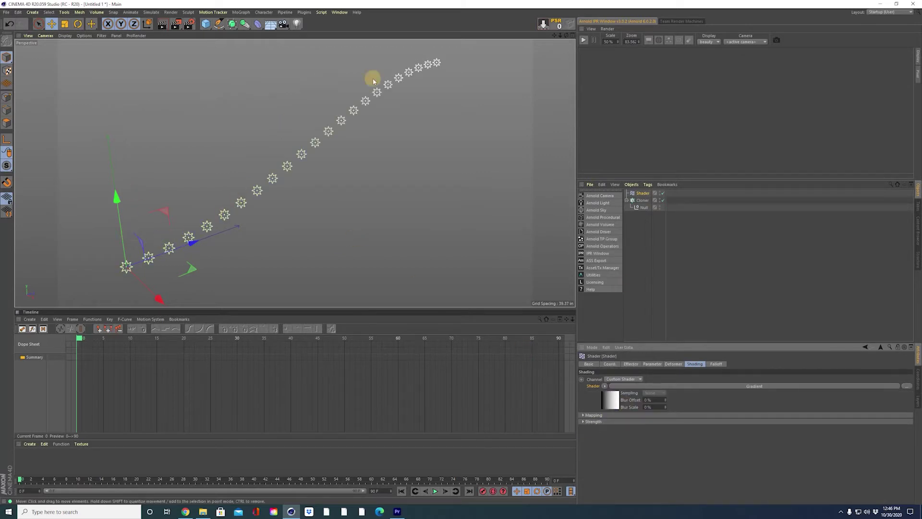
click(609, 402)
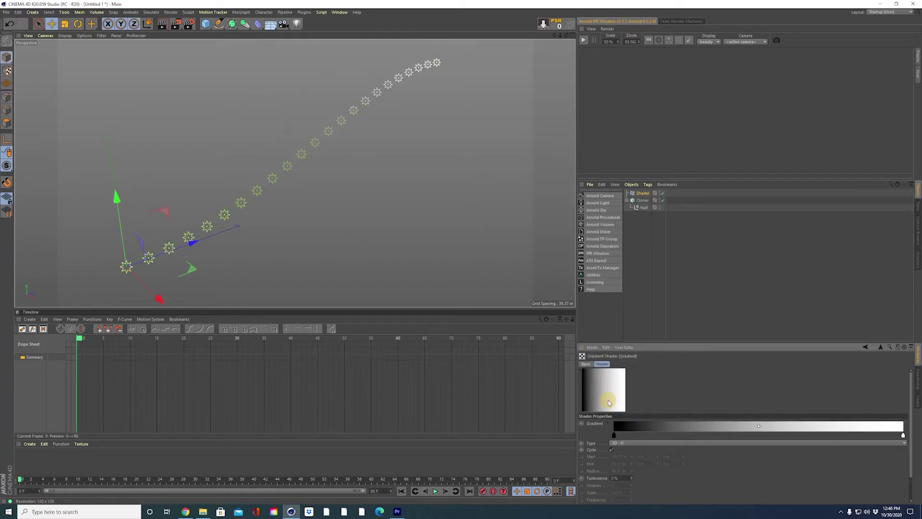
drag(622, 436, 600, 435)
mouse_move(903, 436)
mouse_down()
mouse_move(819, 437)
mouse_move(908, 435)
mouse_up()
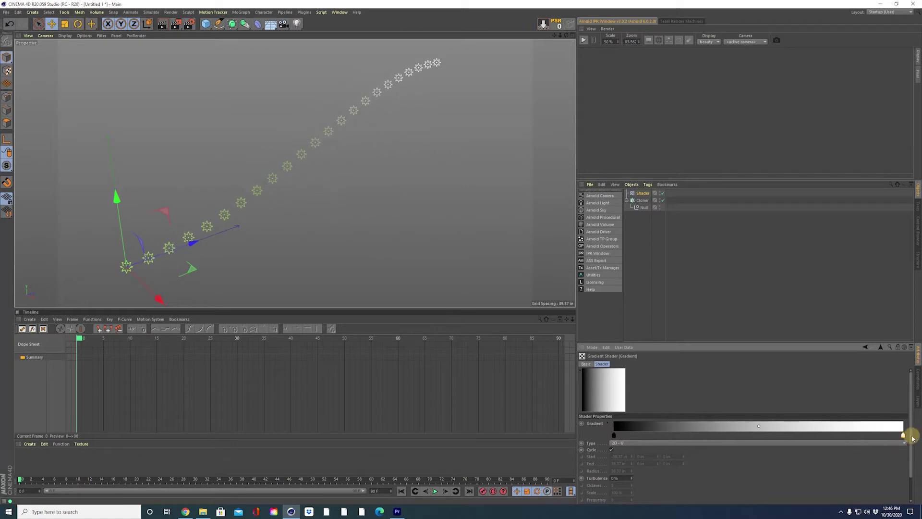
Add a middle gradient knot darkened to 31% value.
click(727, 435)
double_click(727, 435)
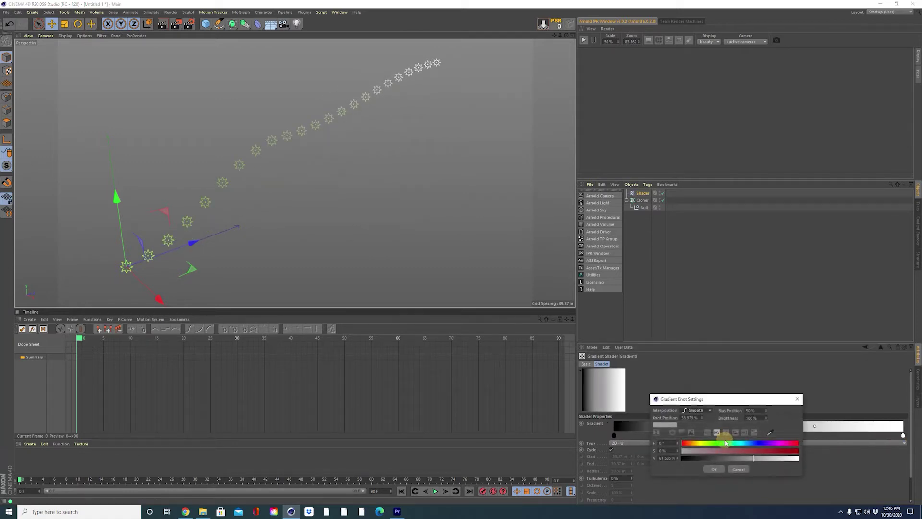
drag(726, 458, 721, 459)
click(714, 469)
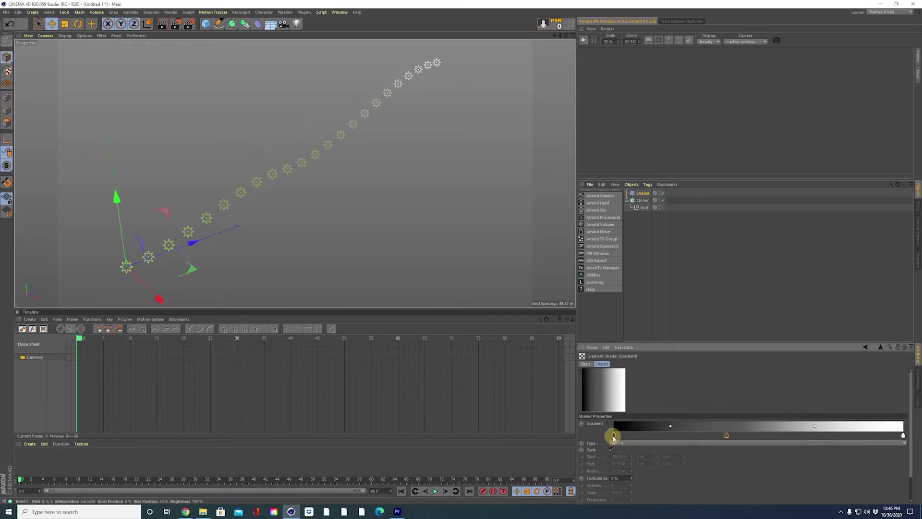
Brighten the gradient's left knot from black to a light grey.
double_click(614, 435)
click(577, 459)
click(602, 469)
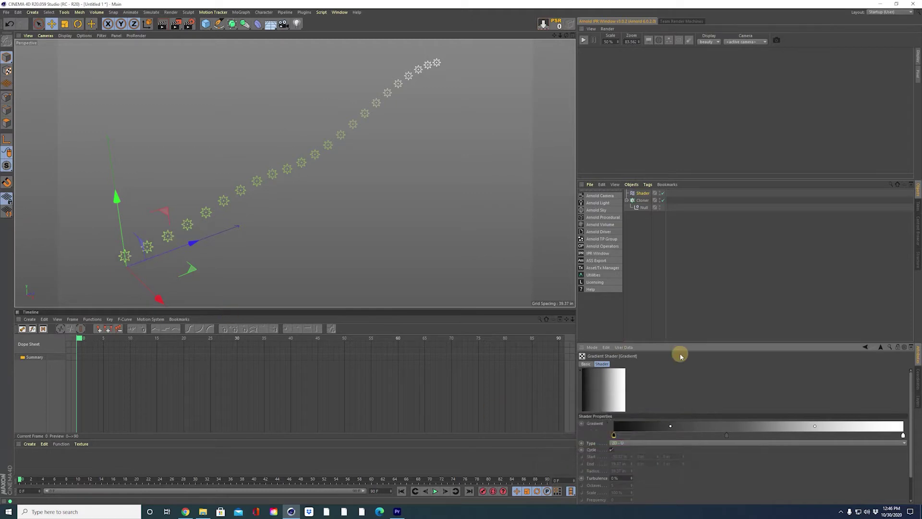
double_click(614, 435)
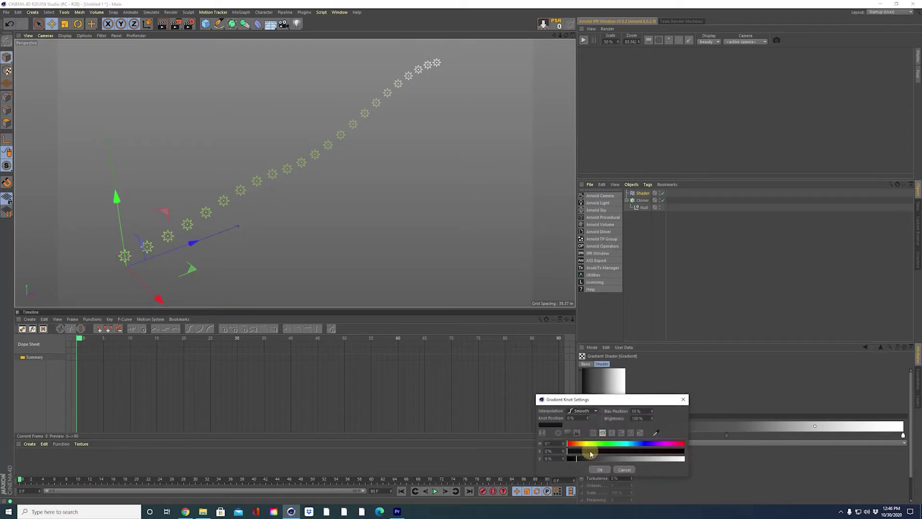
click(631, 458)
drag(629, 458, 649, 461)
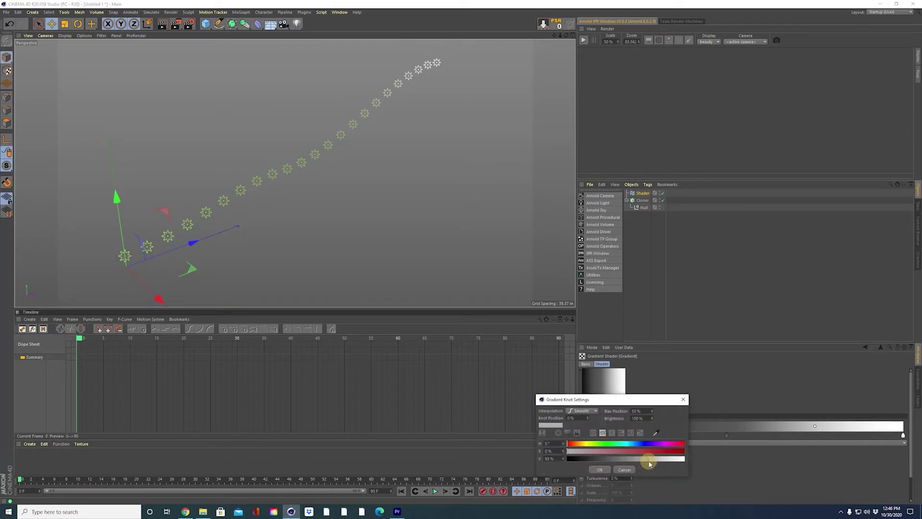
click(600, 469)
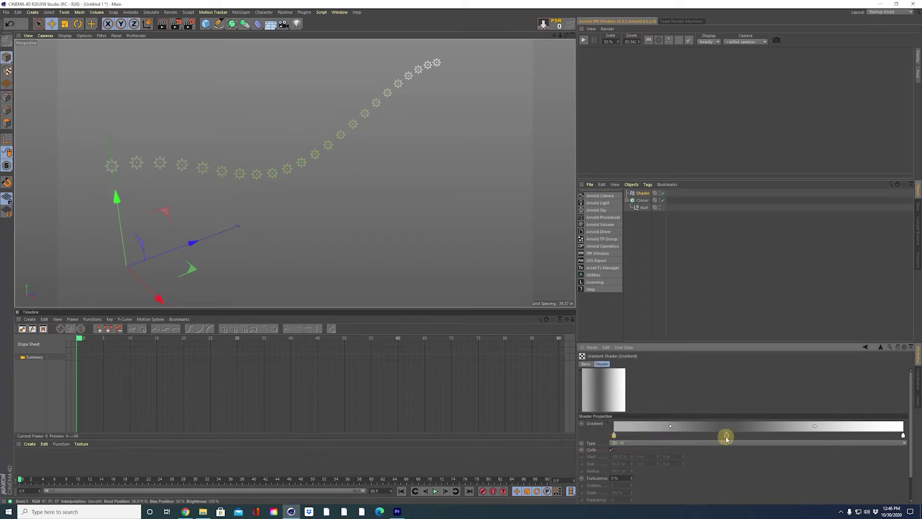
Move the middle knot left, add a dark 20% knot, and pull the white end inward.
drag(726, 435, 683, 434)
mouse_move(354, 131)
alt+mouse_down()
mouse_move(329, 120)
mouse_move(333, 149)
alt+mouse_up()
click(807, 435)
double_click(807, 435)
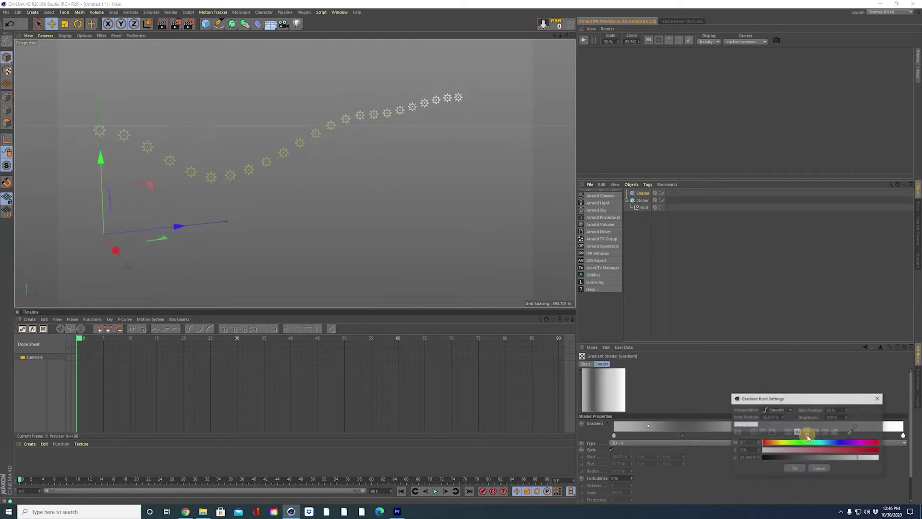
drag(819, 457, 786, 456)
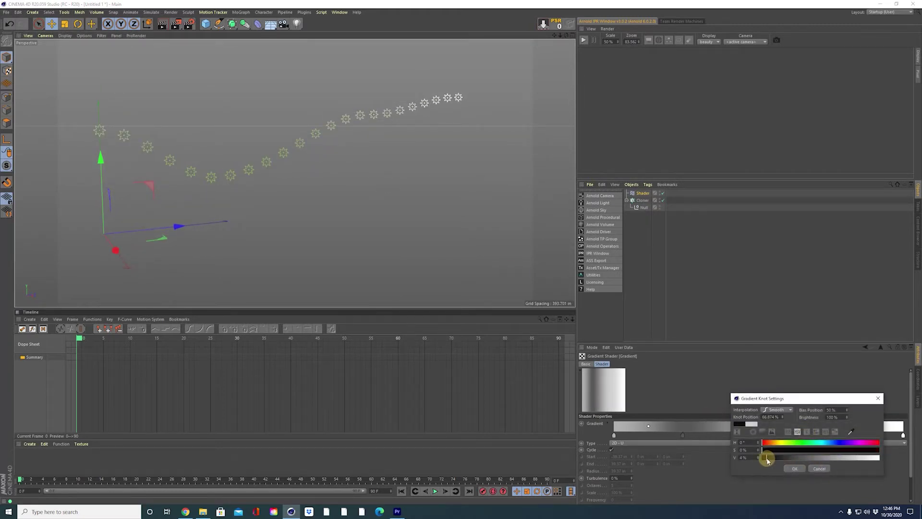
click(790, 469)
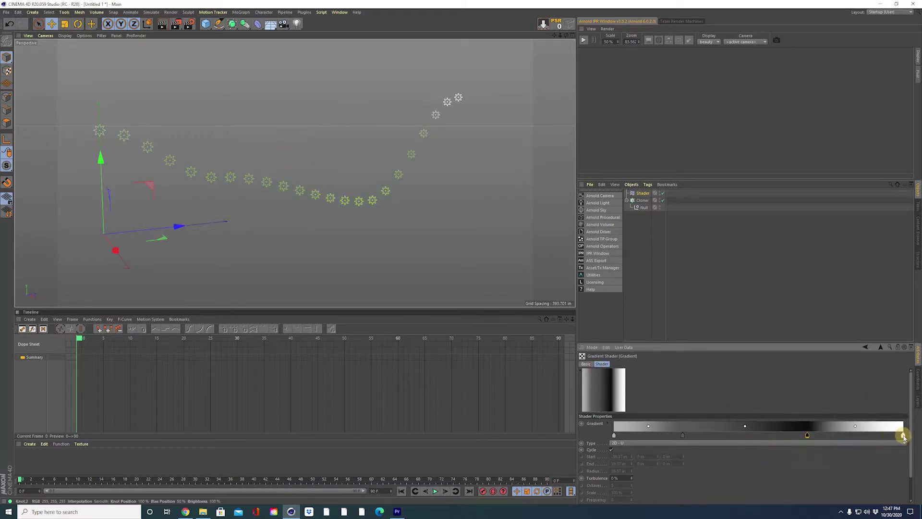
mouse_move(903, 435)
mouse_down()
mouse_move(878, 436)
mouse_move(886, 438)
mouse_up()
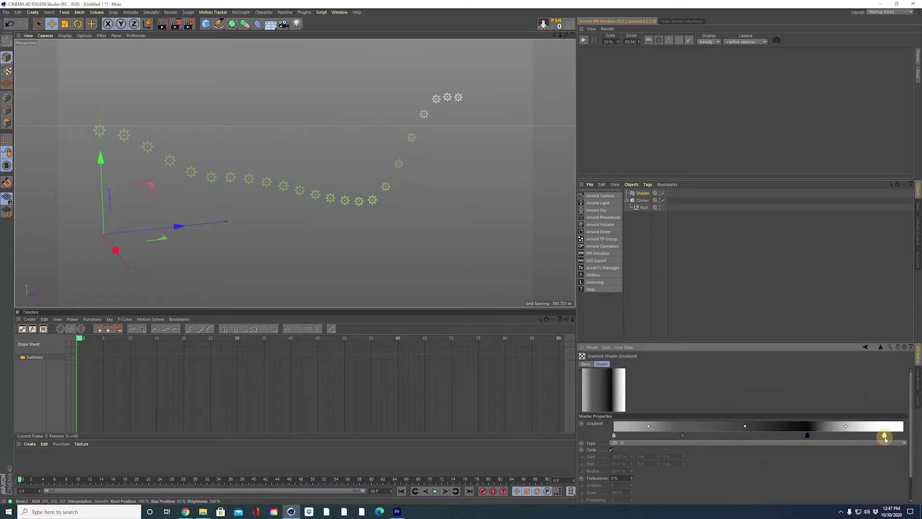
mouse_move(418, 178)
alt+mouse_down()
mouse_move(367, 185)
mouse_move(398, 189)
mouse_move(373, 206)
mouse_move(305, 187)
mouse_move(384, 204)
mouse_move(340, 208)
mouse_move(339, 190)
alt+mouse_up()
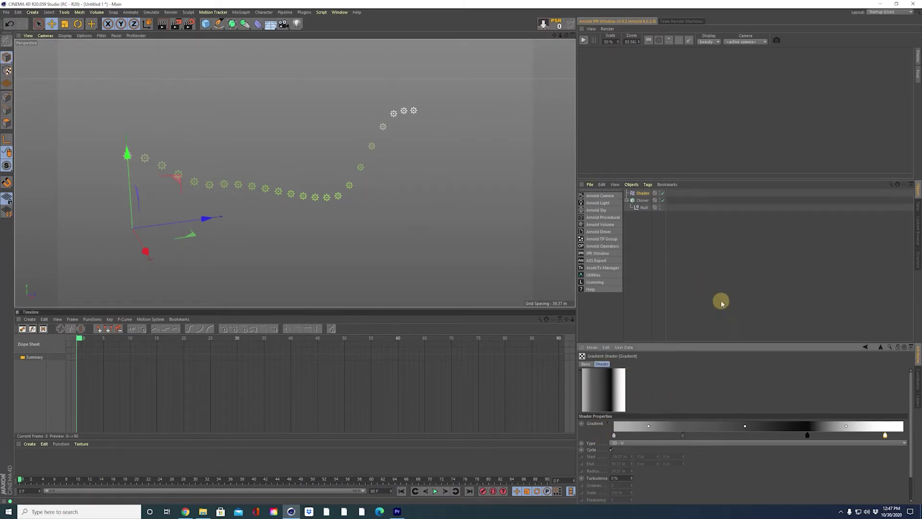
Add a Z- Linear Field to the Shader effector's falloff and slide it along its axis.
click(646, 193)
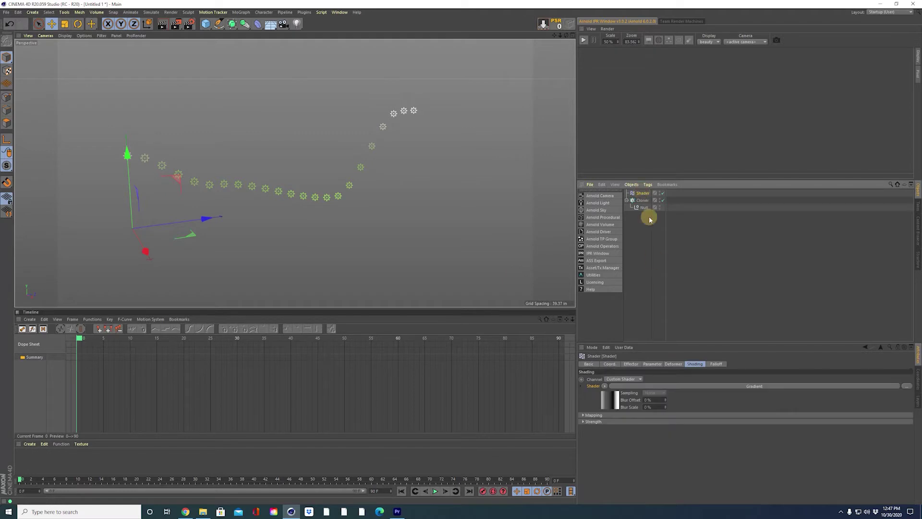
click(716, 364)
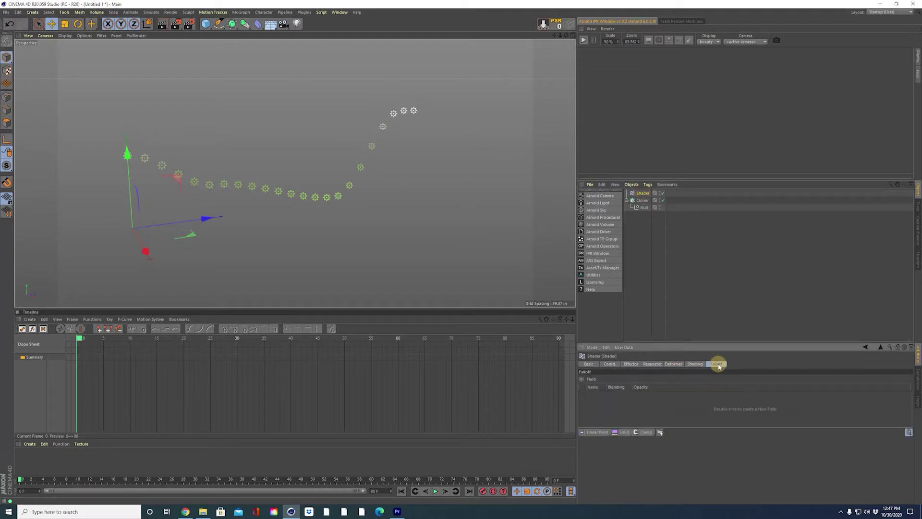
click(598, 432)
click(630, 475)
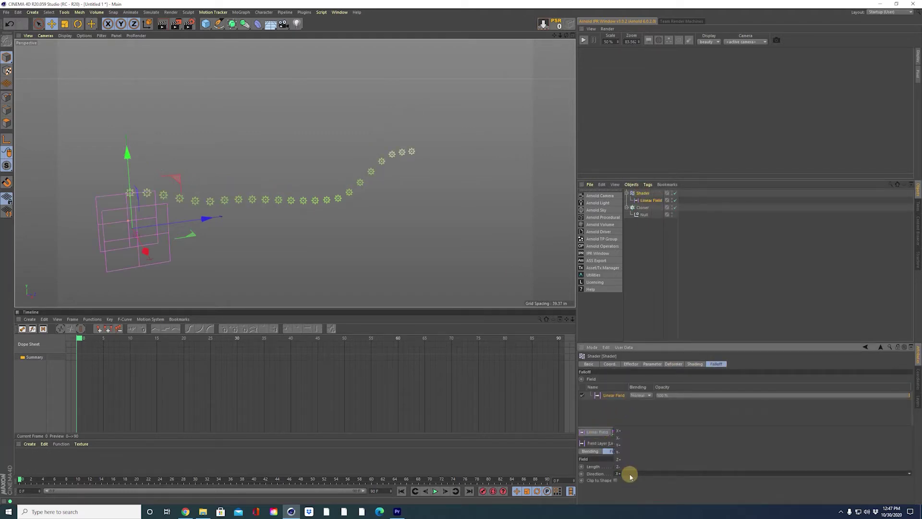
click(631, 468)
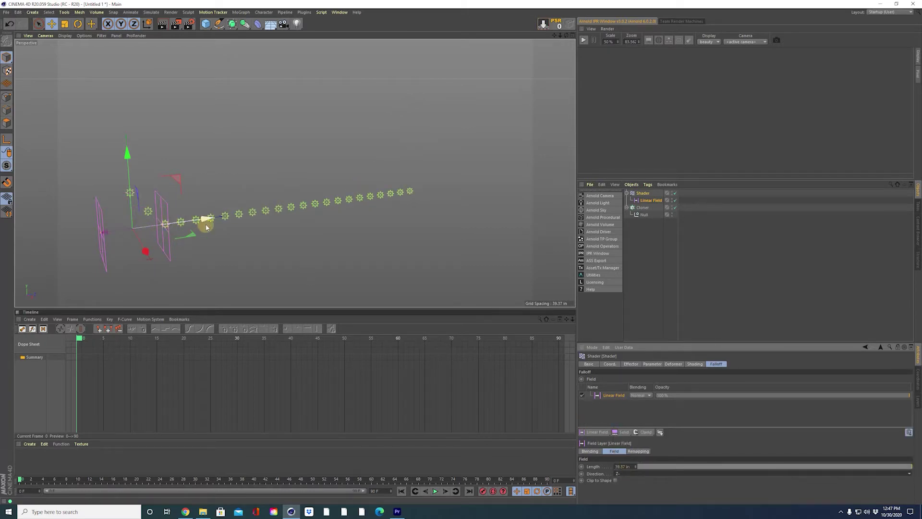
drag(215, 226, 172, 223)
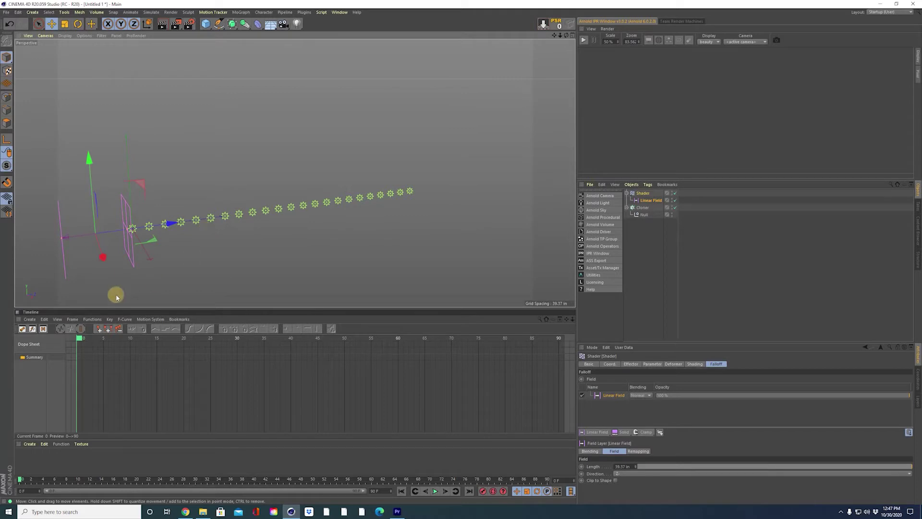
Keyframe the Linear Field's P.Z at frame 0 and again at frame 50 after sliding it.
click(647, 200)
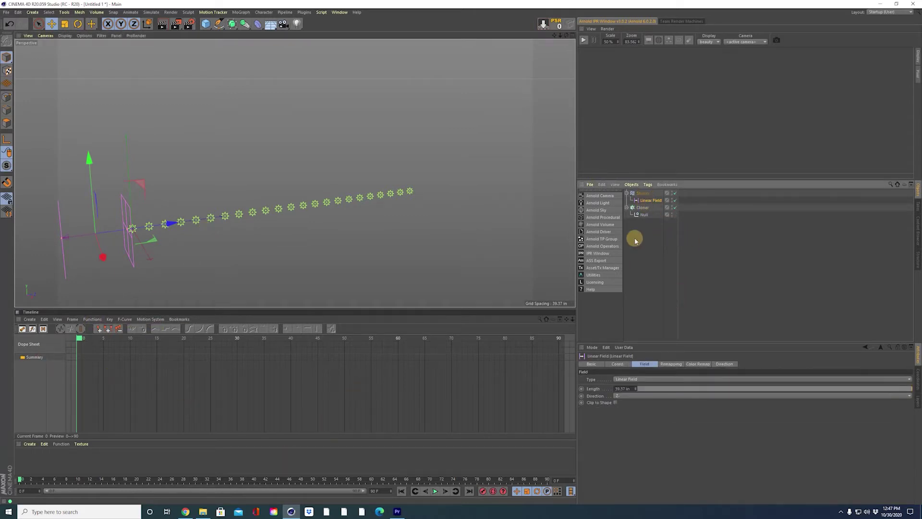
click(617, 364)
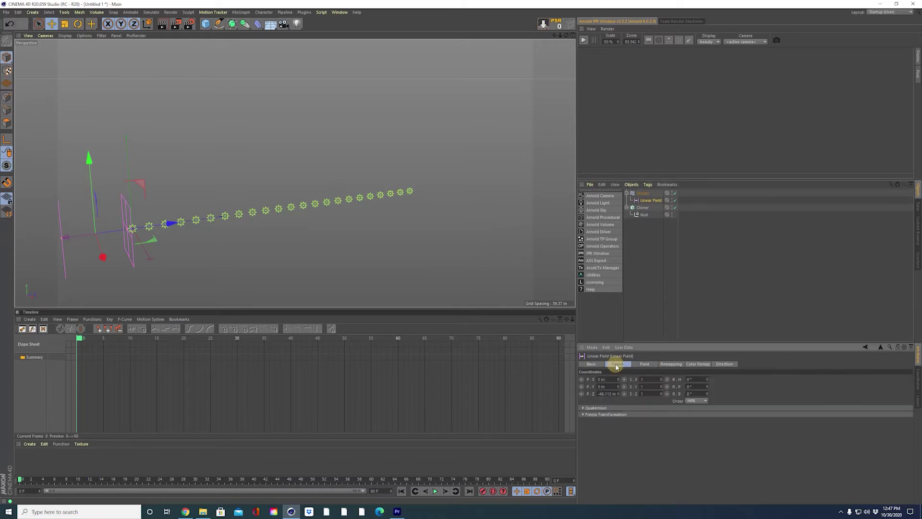
click(581, 394)
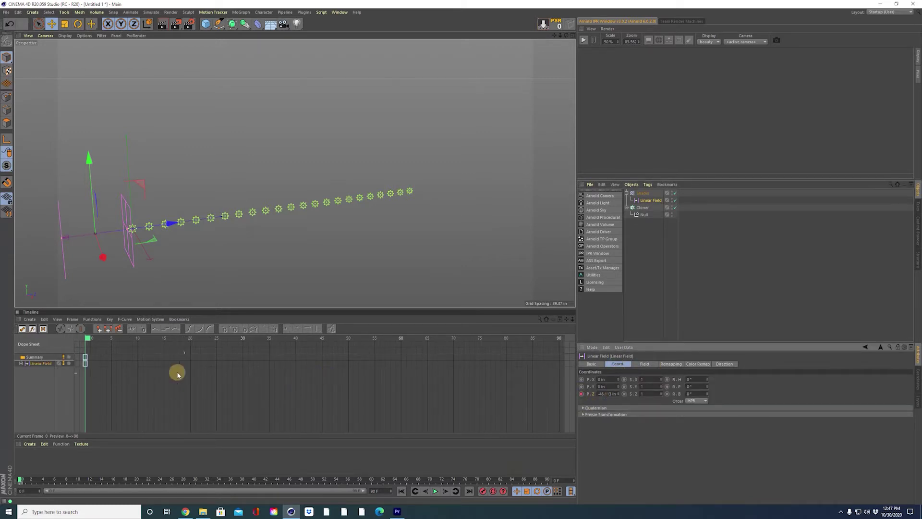
click(89, 339)
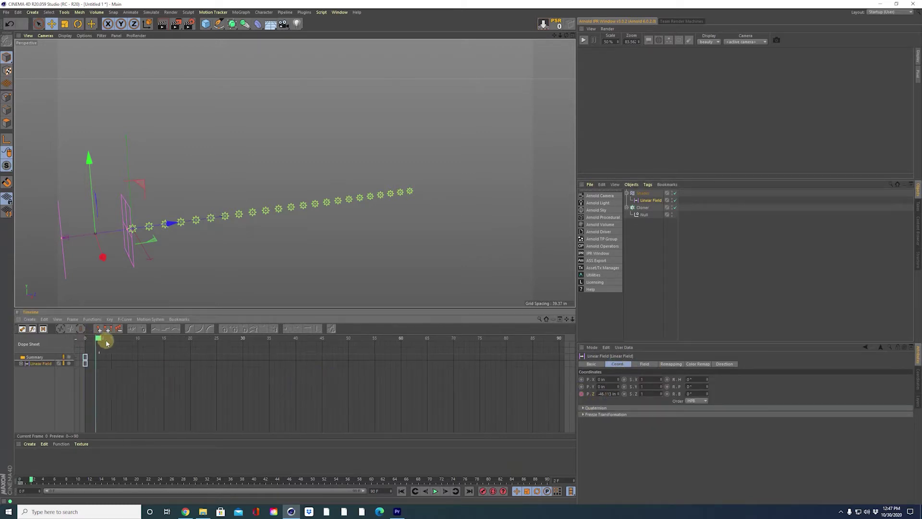
drag(185, 347, 335, 349)
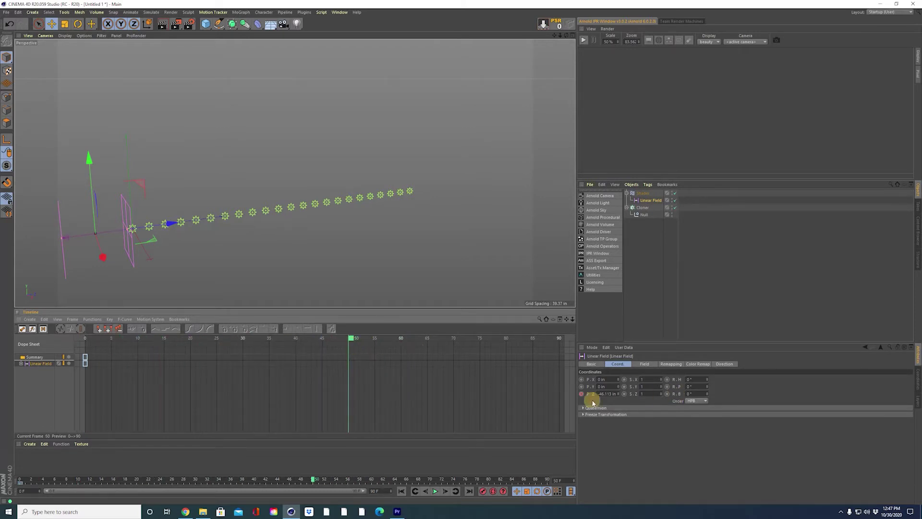
drag(168, 222, 485, 186)
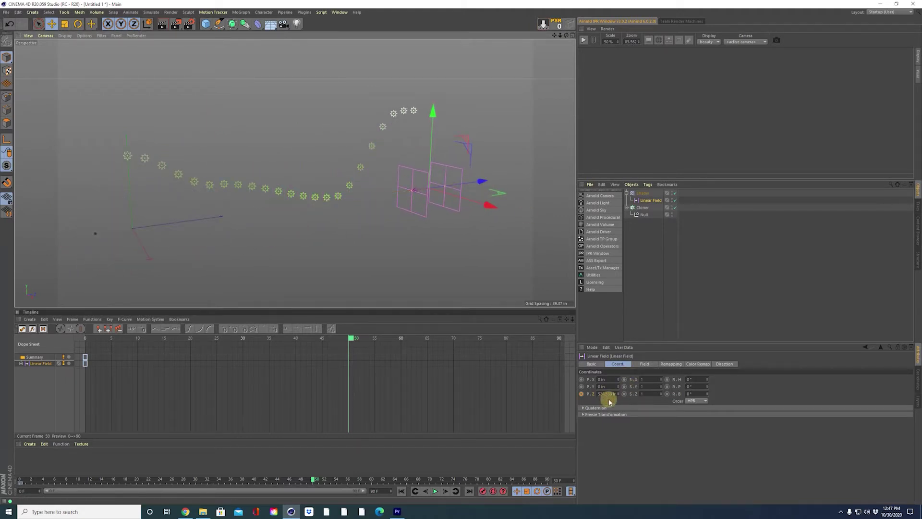
click(582, 394)
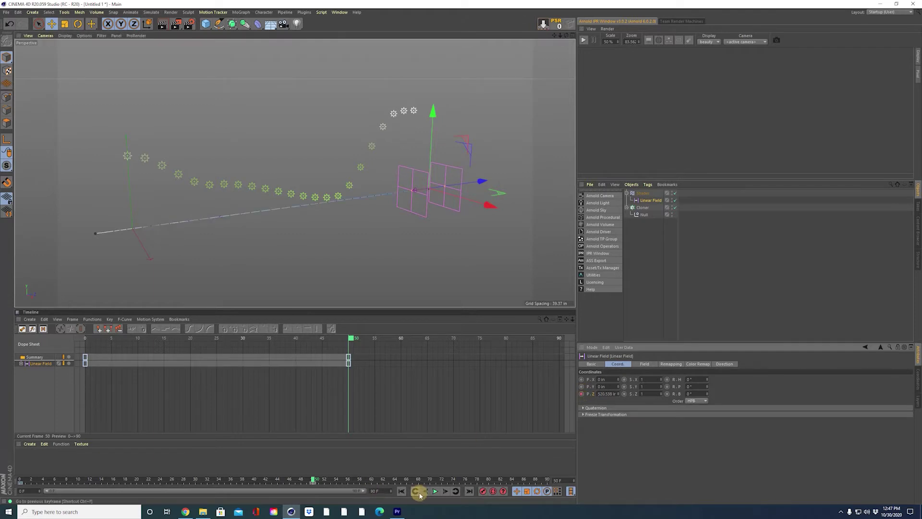
Play the animation and shorten the preview range to end at frame 57.
click(401, 491)
click(435, 490)
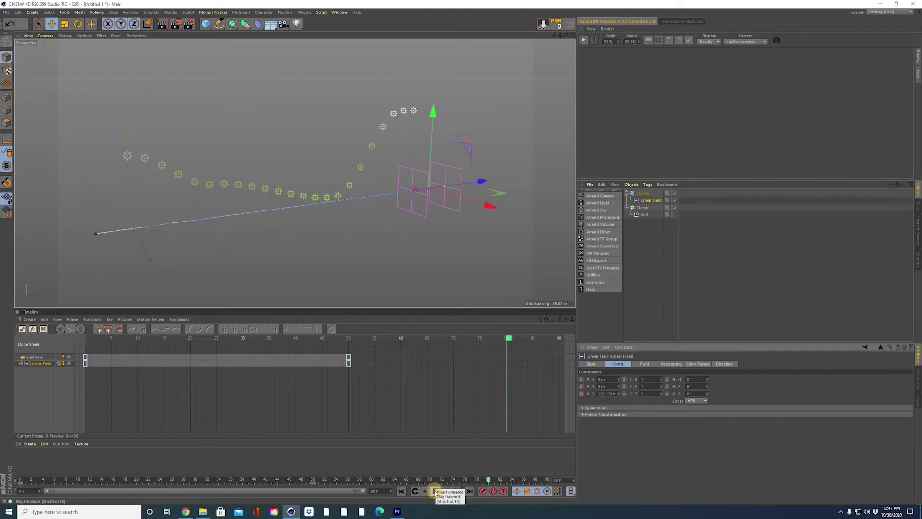
click(435, 491)
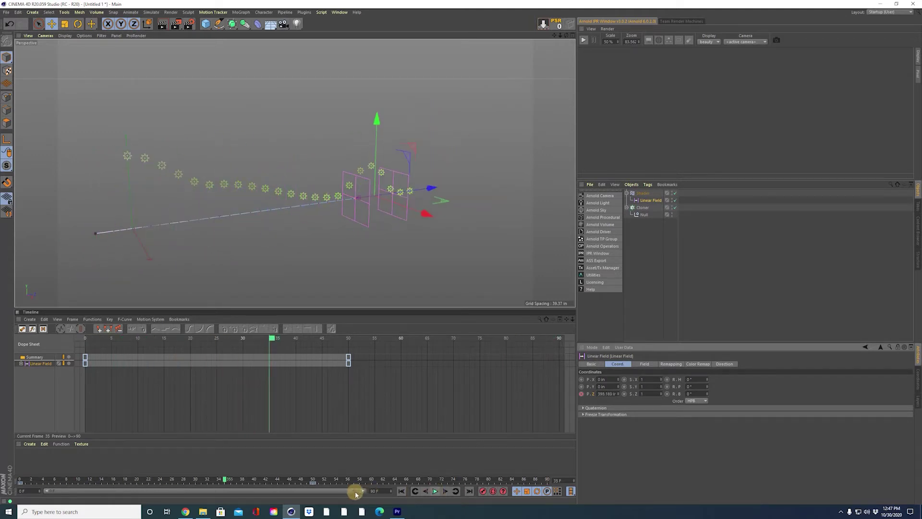
drag(364, 491, 249, 490)
click(435, 491)
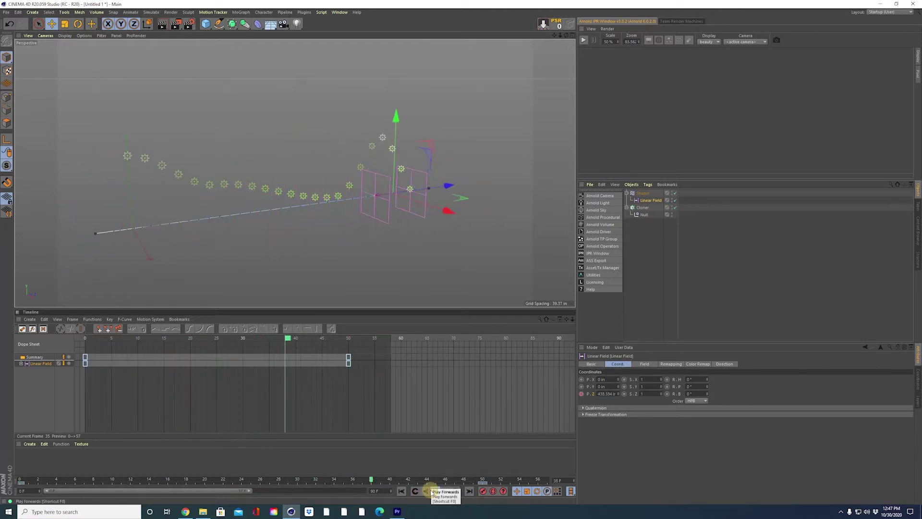
Add a Tracer with the Cloner in Trace Link and view the trailing lines.
click(649, 202)
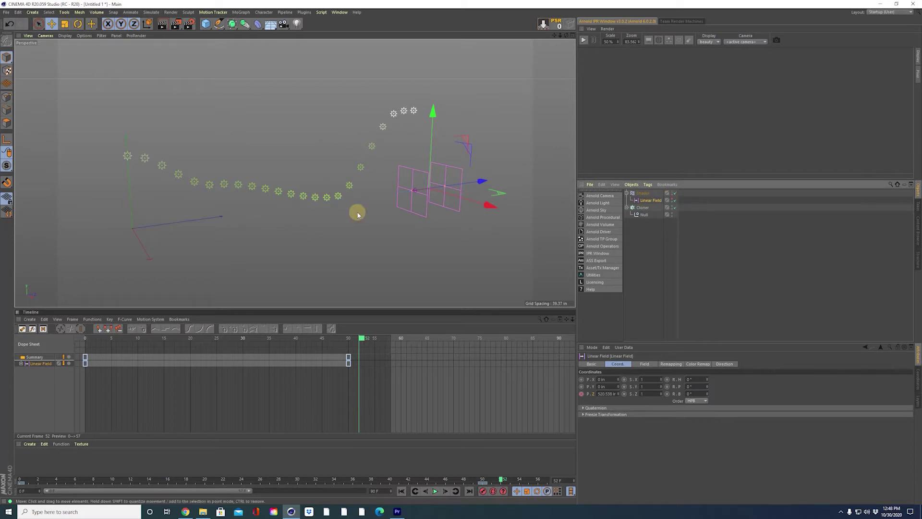
click(643, 206)
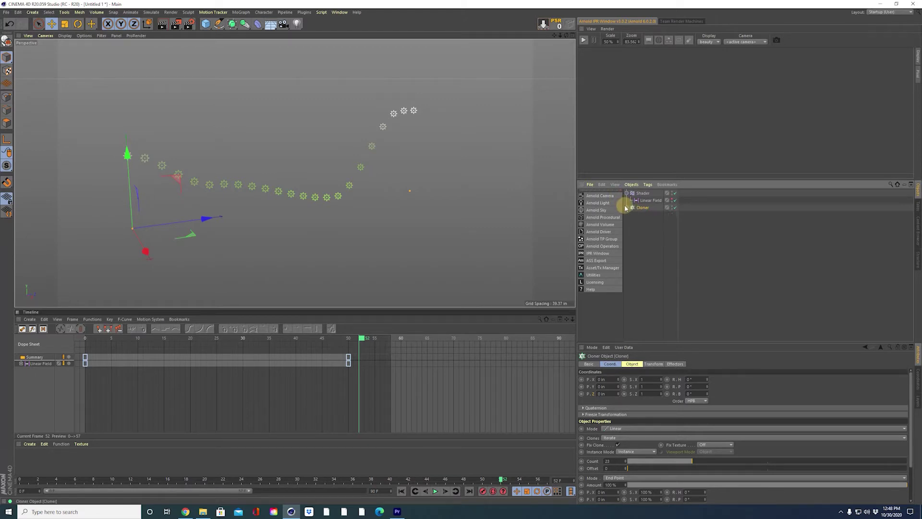
click(192, 12)
mouse_move(239, 13)
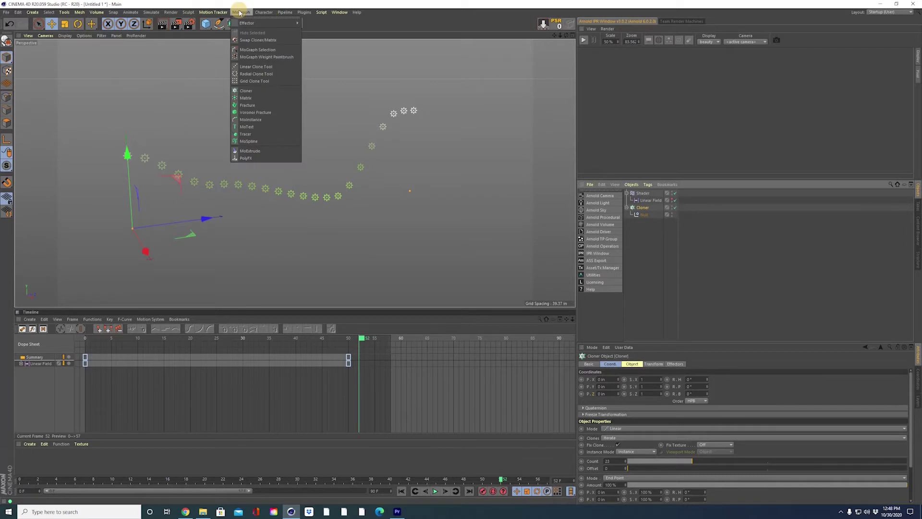
click(265, 137)
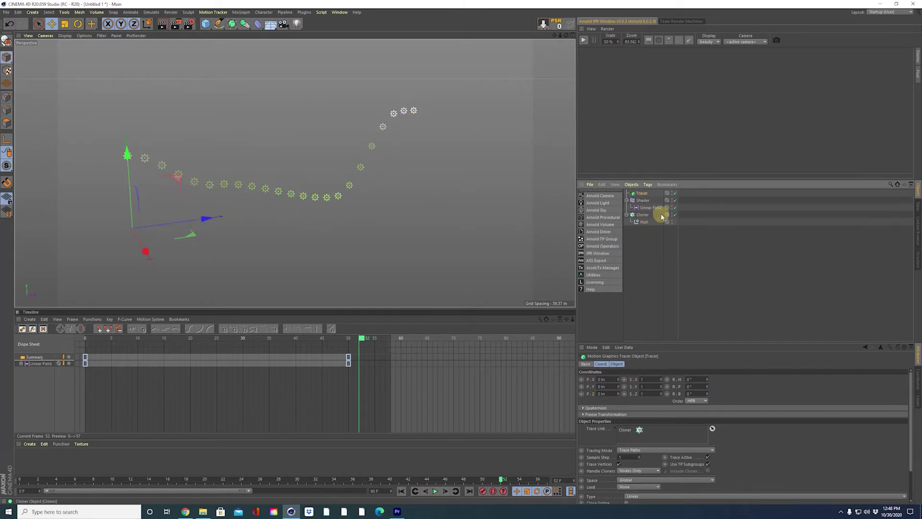
click(615, 364)
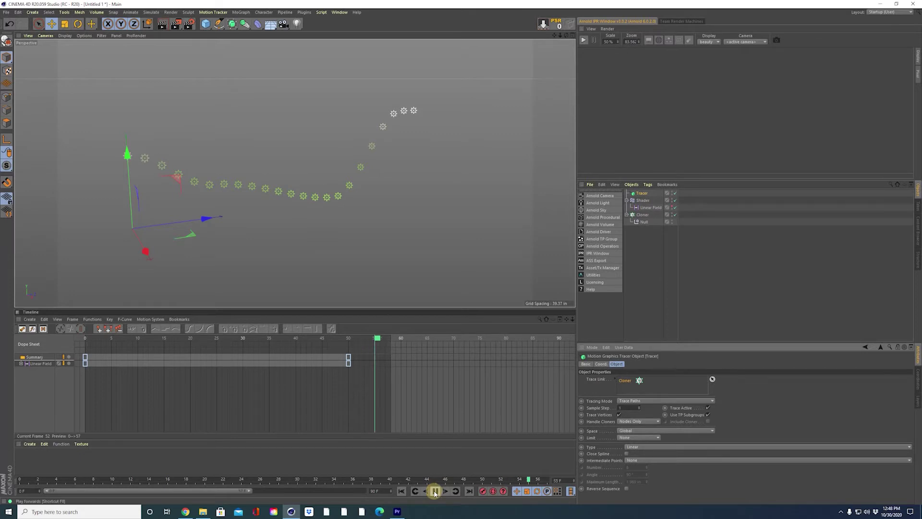
click(363, 247)
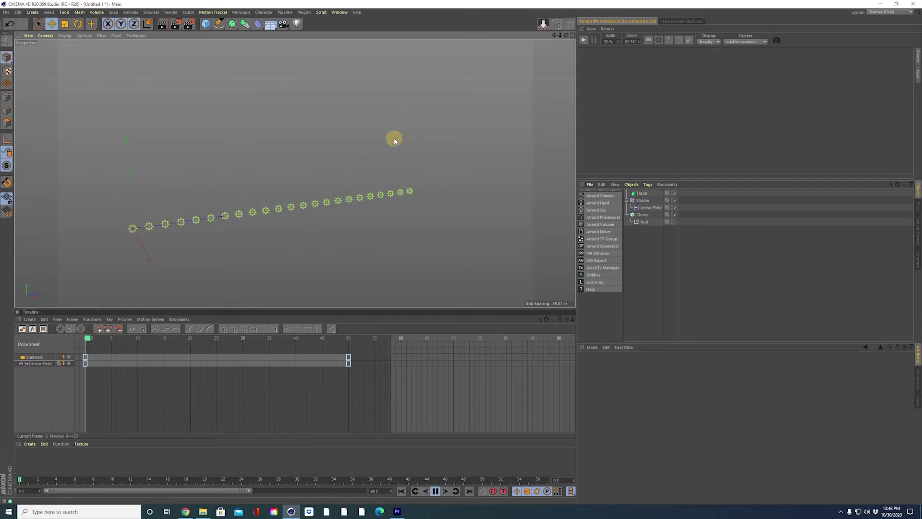
alt+drag(241, 237, 298, 232)
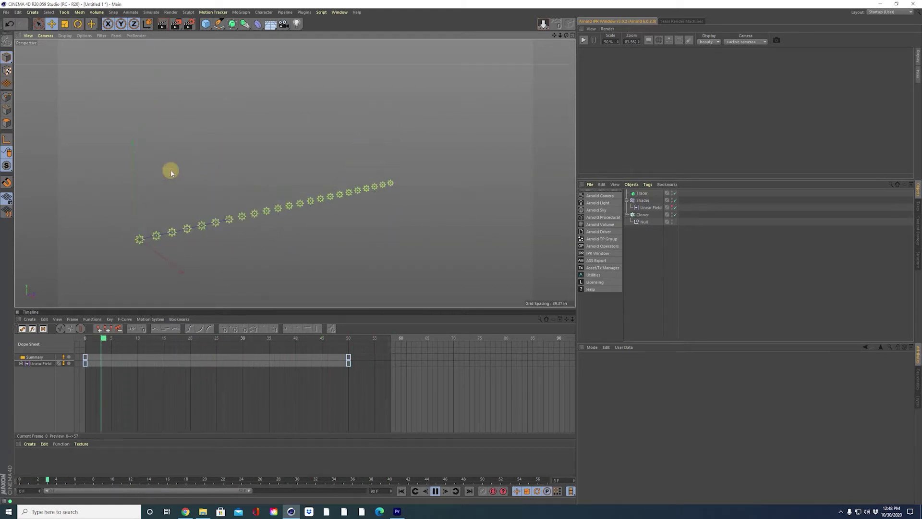
Create a Sweep holding a Rectangle scaled to about 68% and the Tracer path.
click(232, 24)
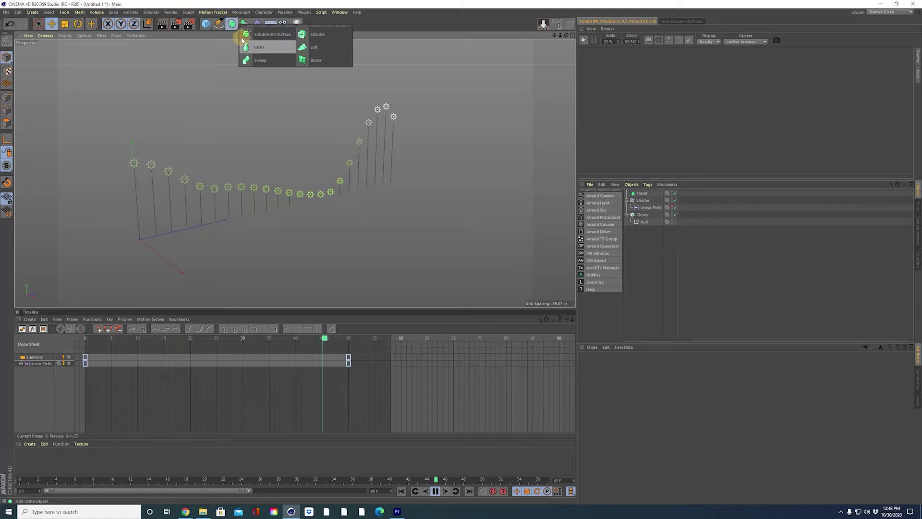
click(249, 58)
click(219, 25)
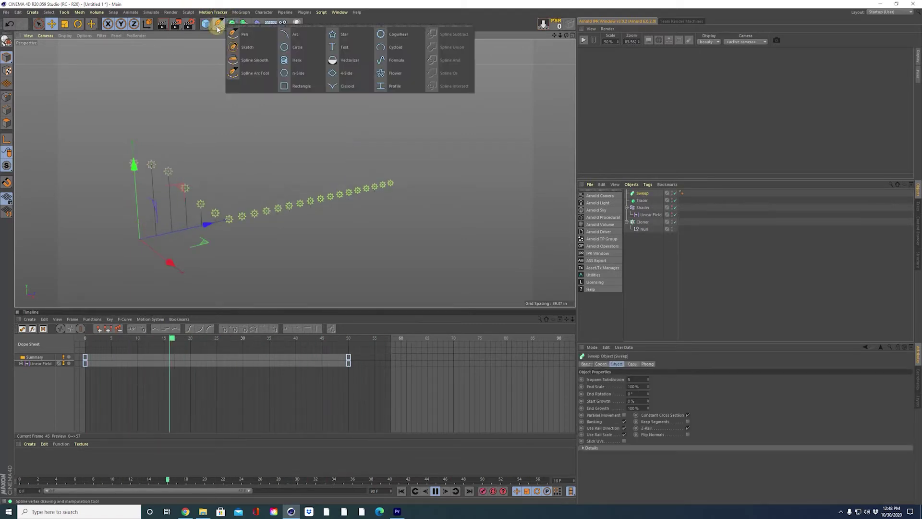
click(295, 86)
key(t)
drag(302, 117, 153, 221)
drag(640, 203, 640, 202)
click(647, 207)
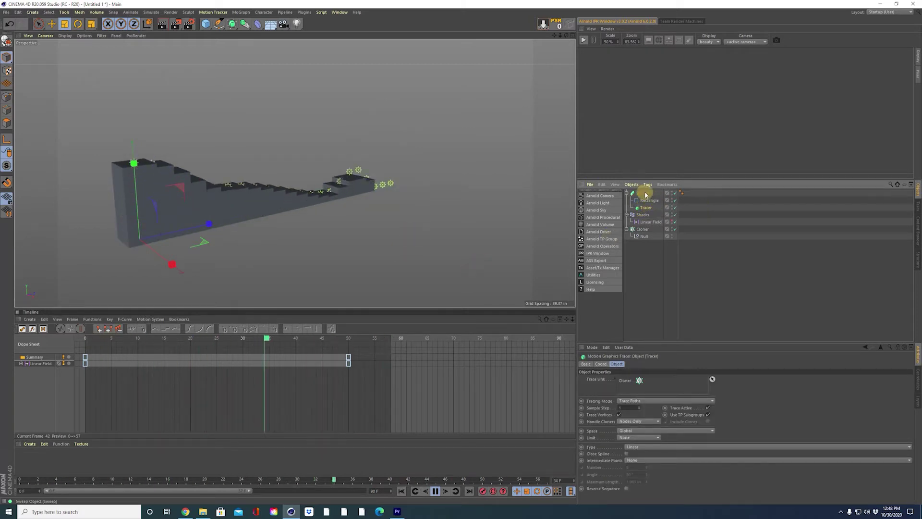
Drive the Rectangle's Height from its Width, then set Width to 20.102 in.
click(642, 201)
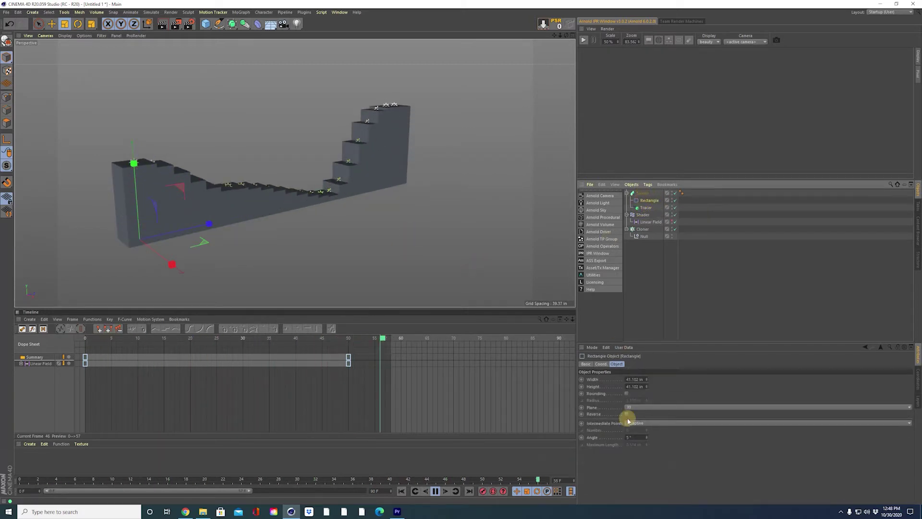
right_click(592, 380)
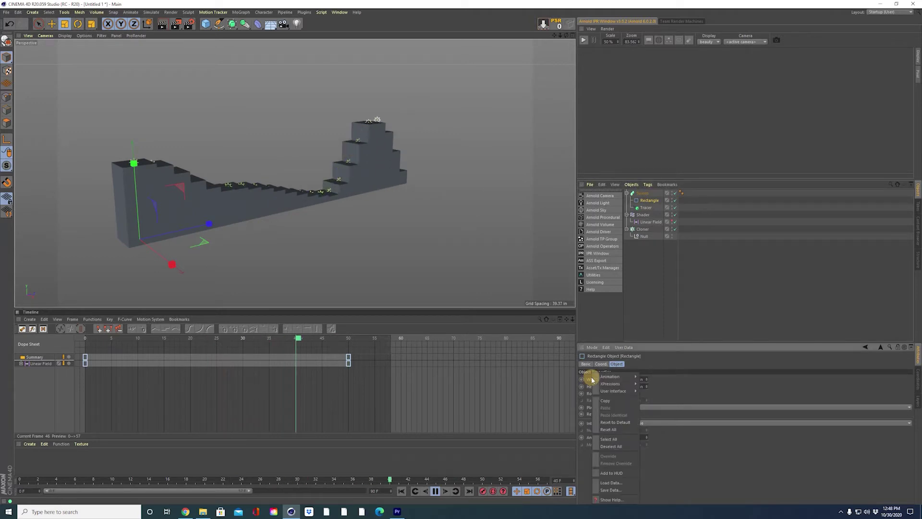
mouse_move(615, 384)
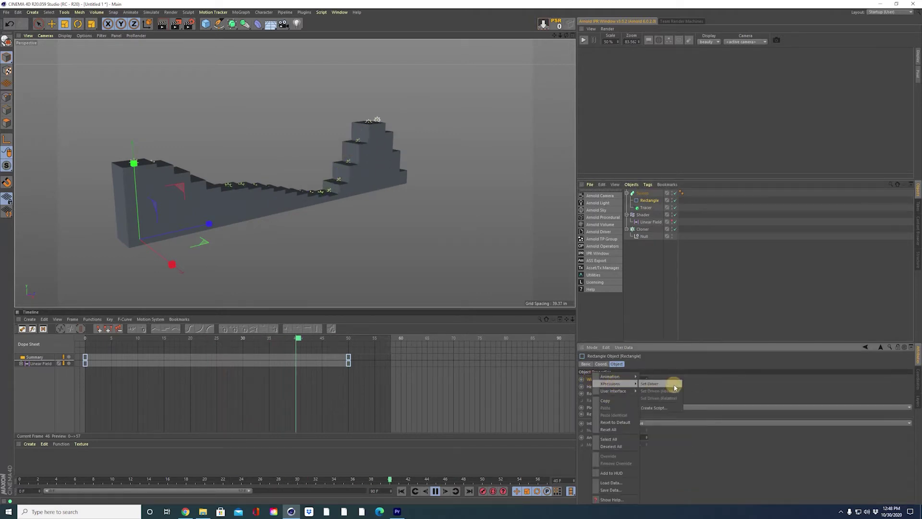
click(674, 385)
right_click(595, 387)
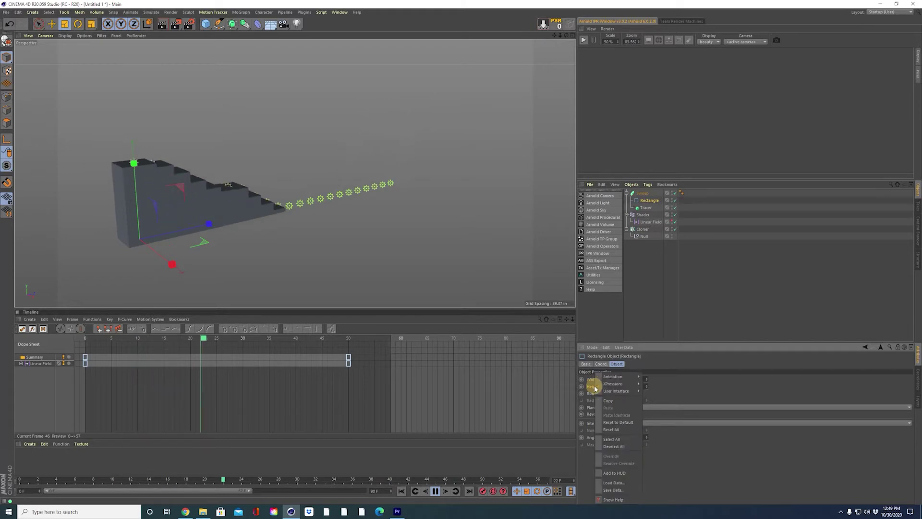
mouse_move(624, 384)
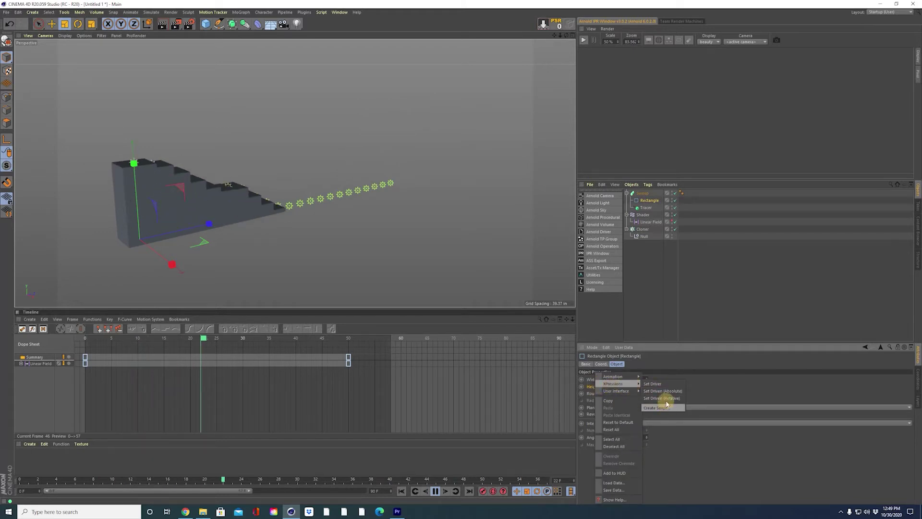
click(668, 398)
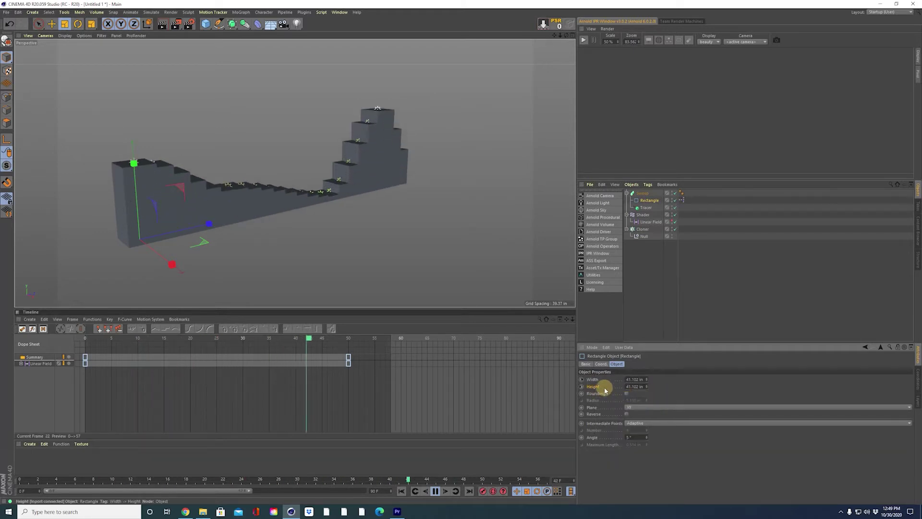
drag(646, 379, 645, 376)
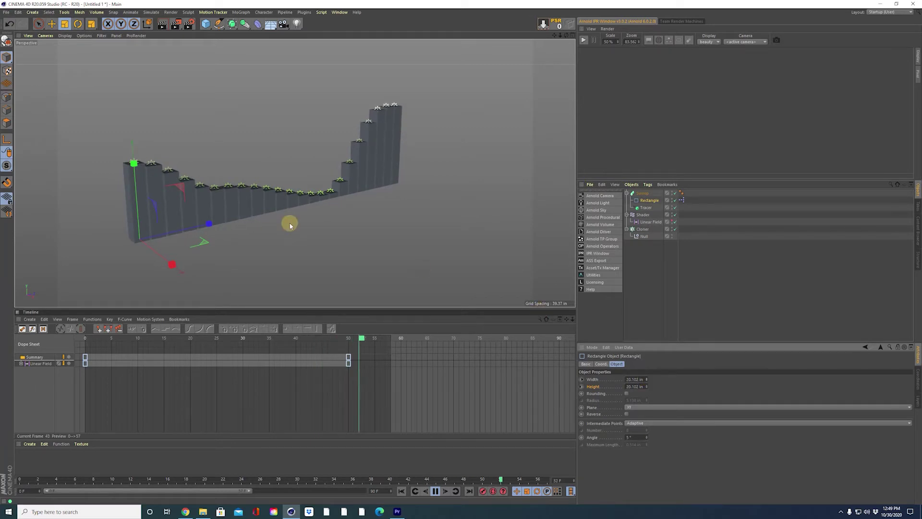
alt+drag(286, 200, 298, 163)
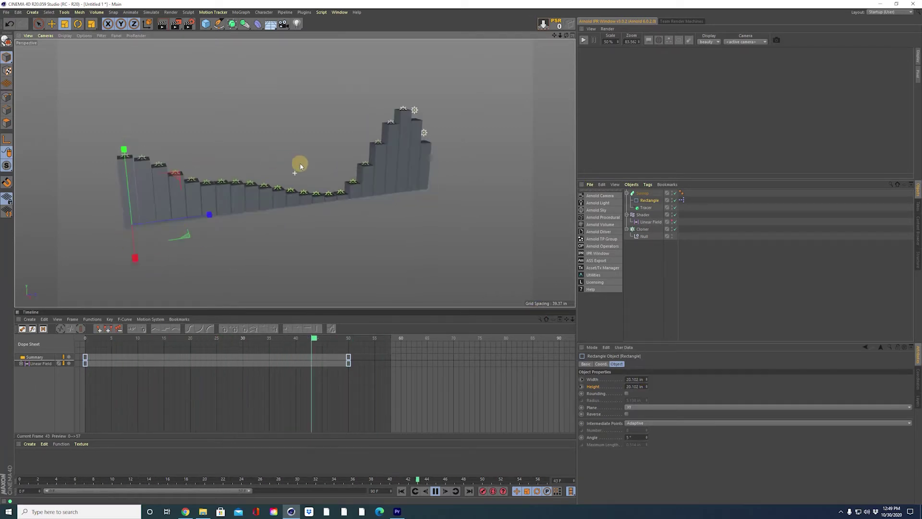
Hide the Cloner's star markers in the editor and open the Shader effector's Gradient.
click(672, 230)
mouse_move(370, 233)
alt+mouse_down()
mouse_move(324, 263)
mouse_move(335, 221)
mouse_move(324, 185)
alt+mouse_up()
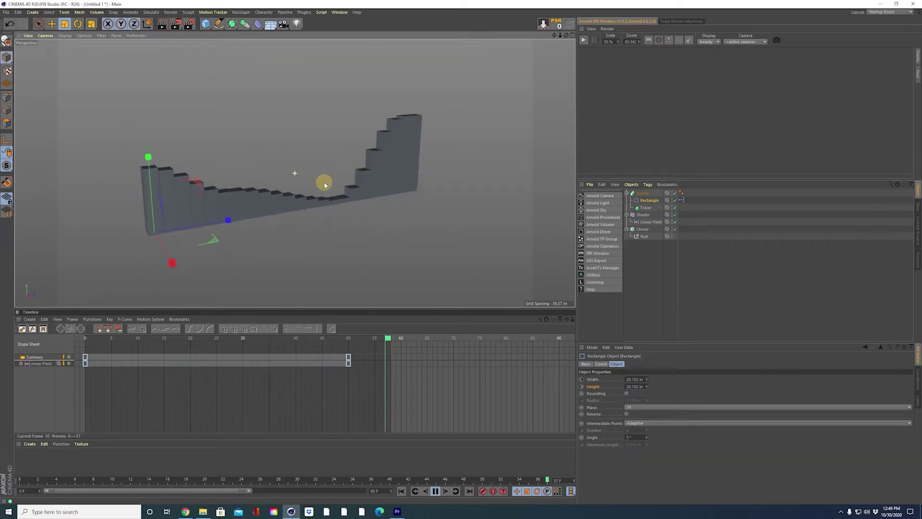
click(641, 216)
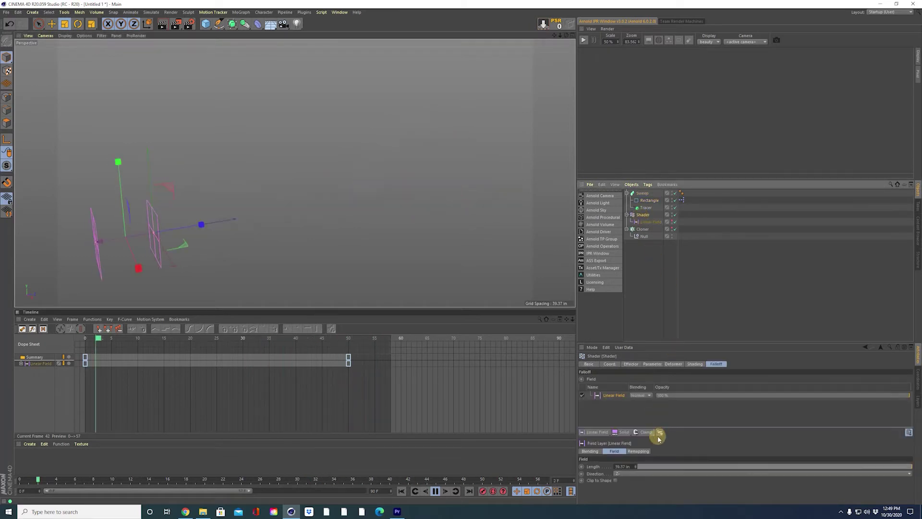
click(701, 288)
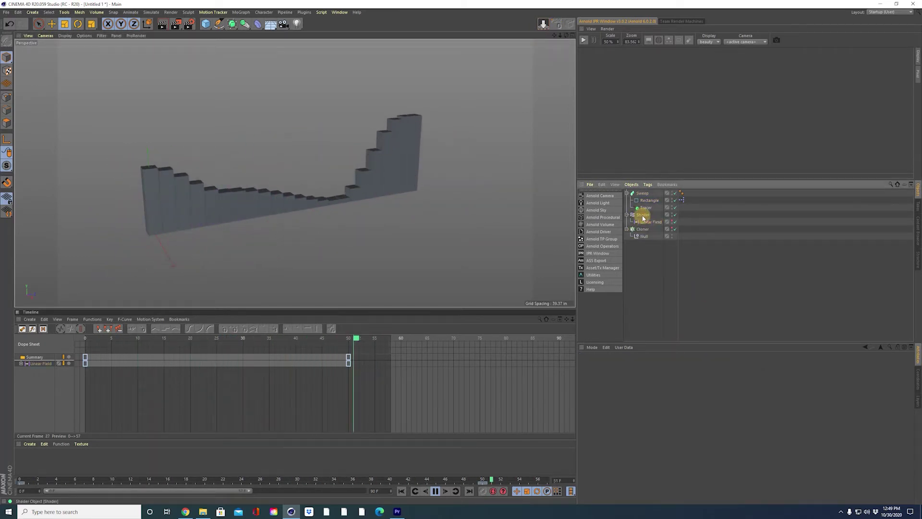
click(640, 215)
click(695, 364)
click(643, 389)
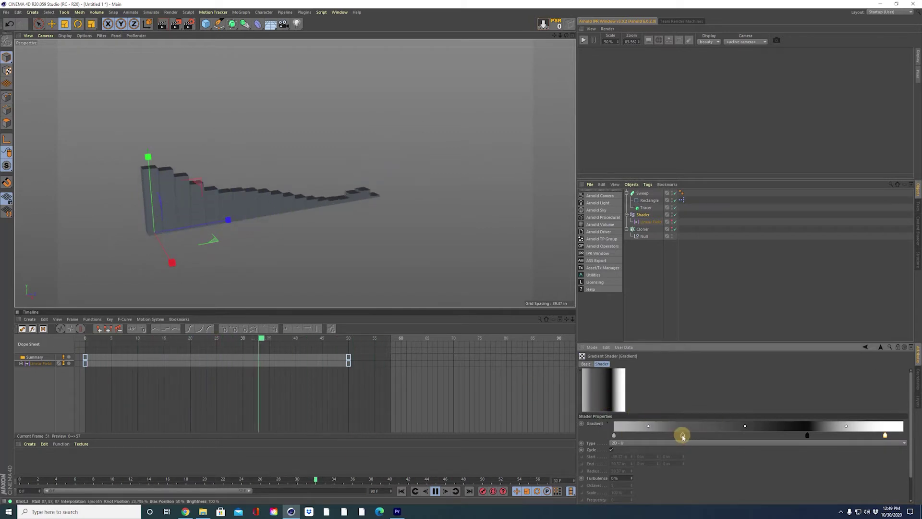
Shift the gradient knots left and add a right-end knot at 58% value.
drag(680, 436, 667, 437)
mouse_move(643, 436)
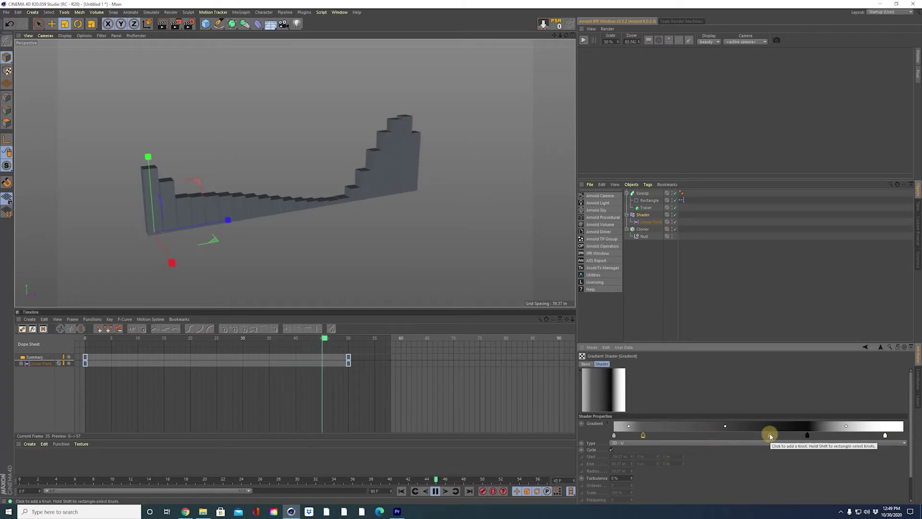
drag(809, 436, 679, 436)
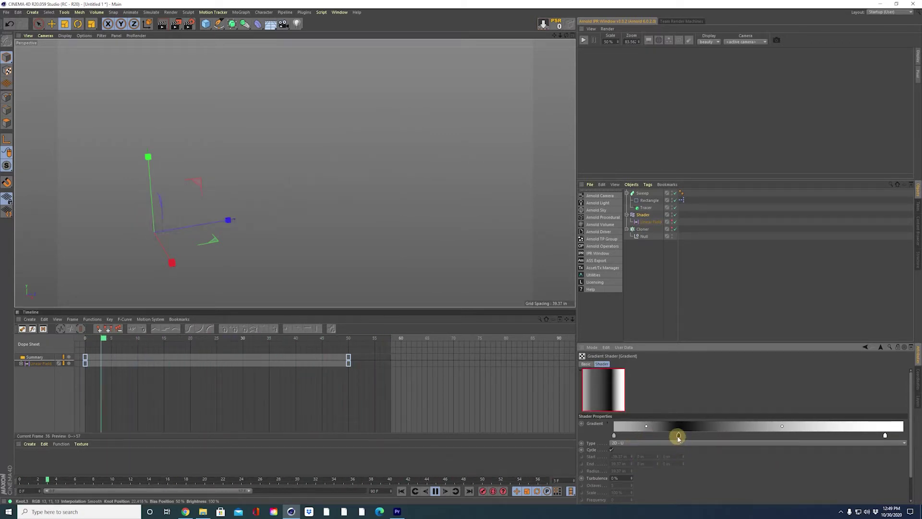
mouse_move(678, 436)
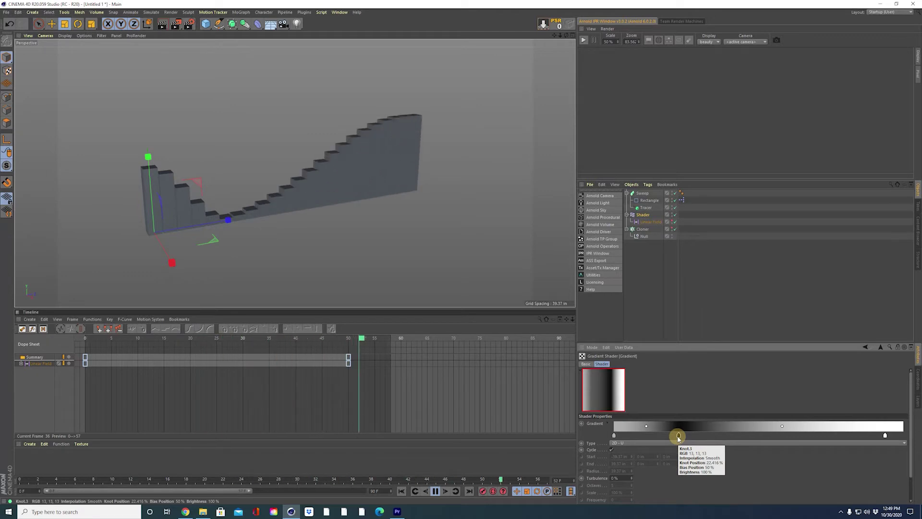
drag(885, 435, 842, 436)
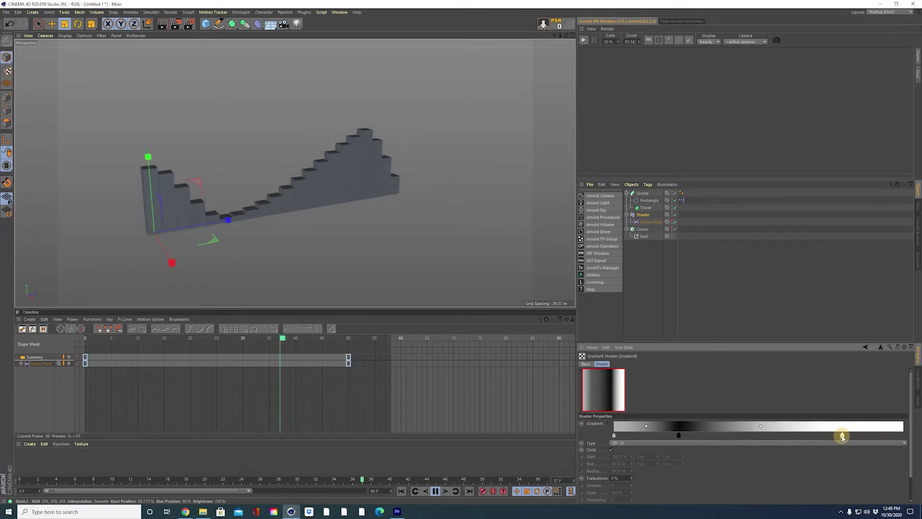
click(903, 436)
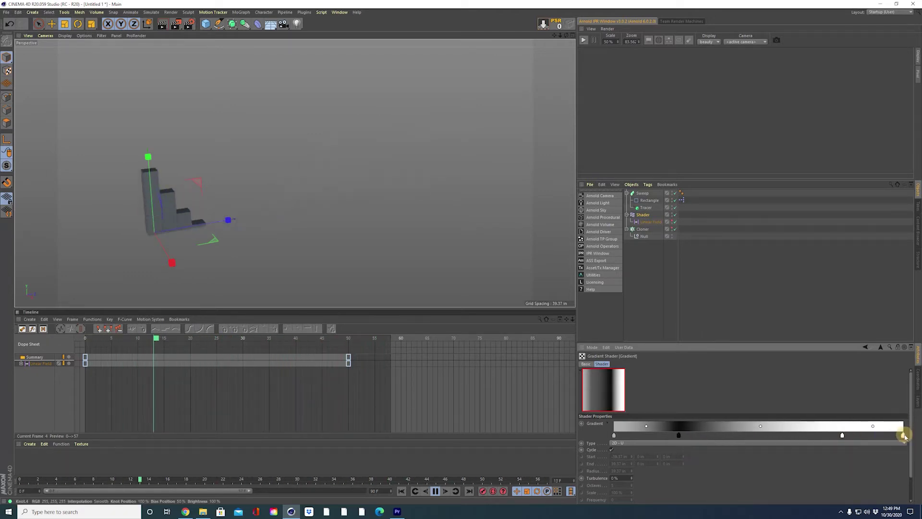
double_click(904, 436)
drag(850, 456, 871, 459)
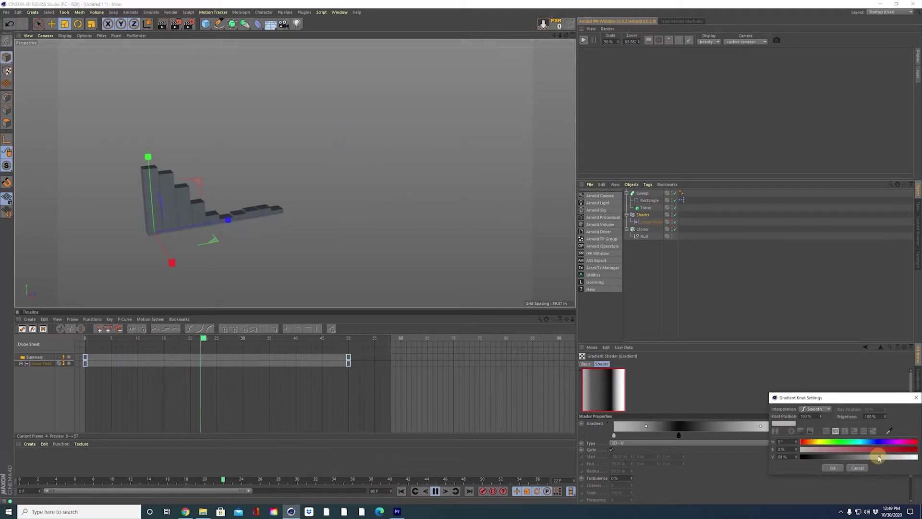
click(841, 469)
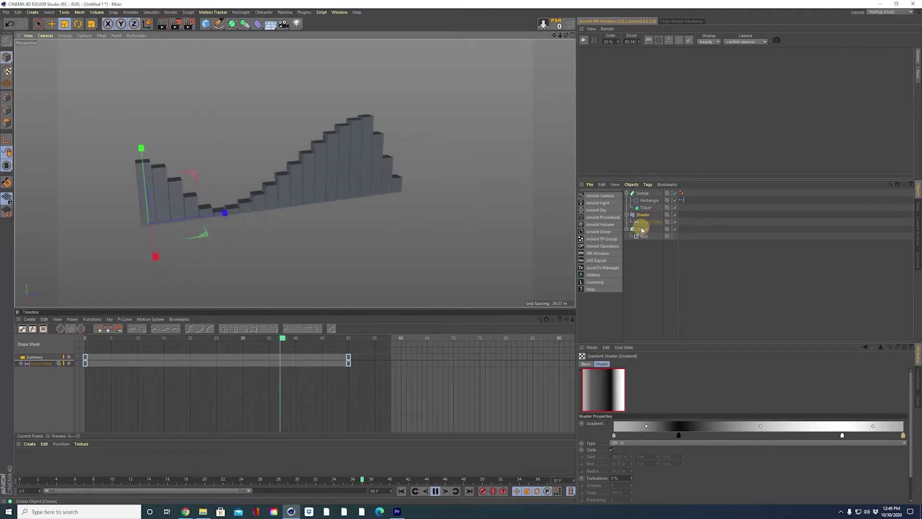
Attach a Delay effector to the bar Cloner and set its strength to 74%.
click(642, 230)
click(241, 12)
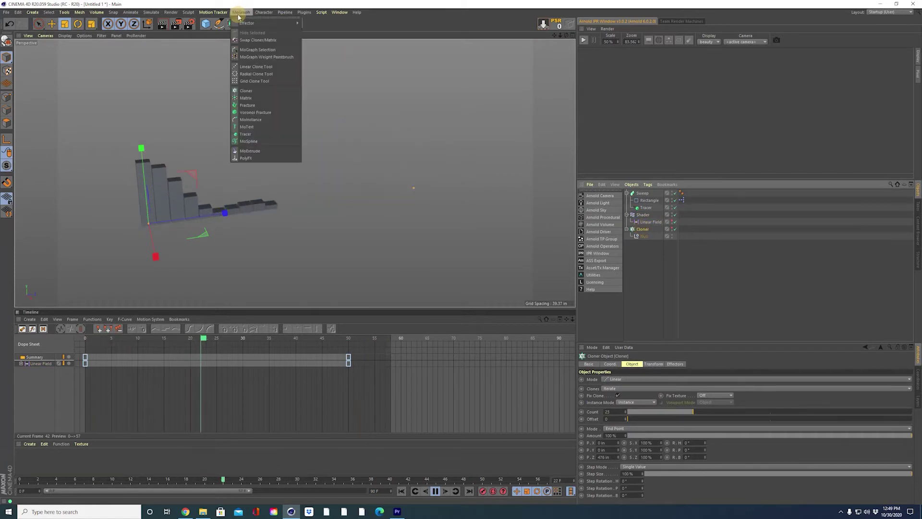
mouse_move(245, 24)
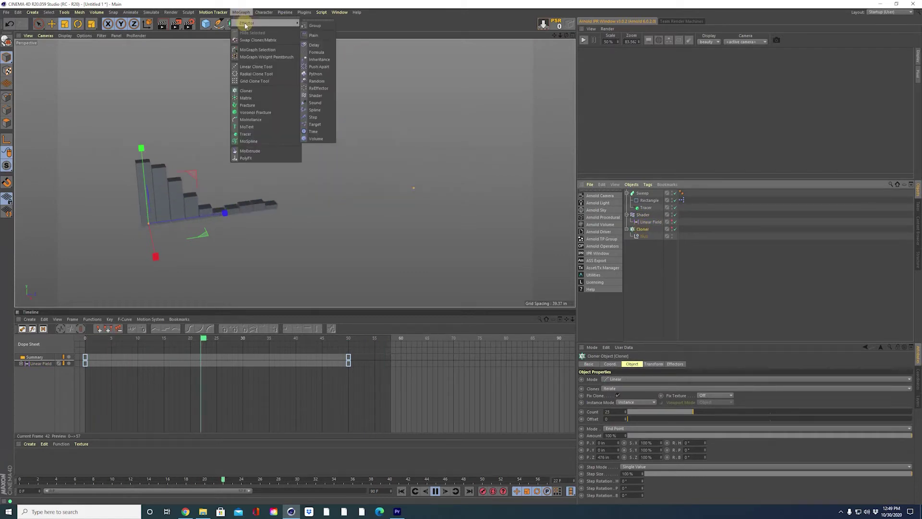
click(319, 48)
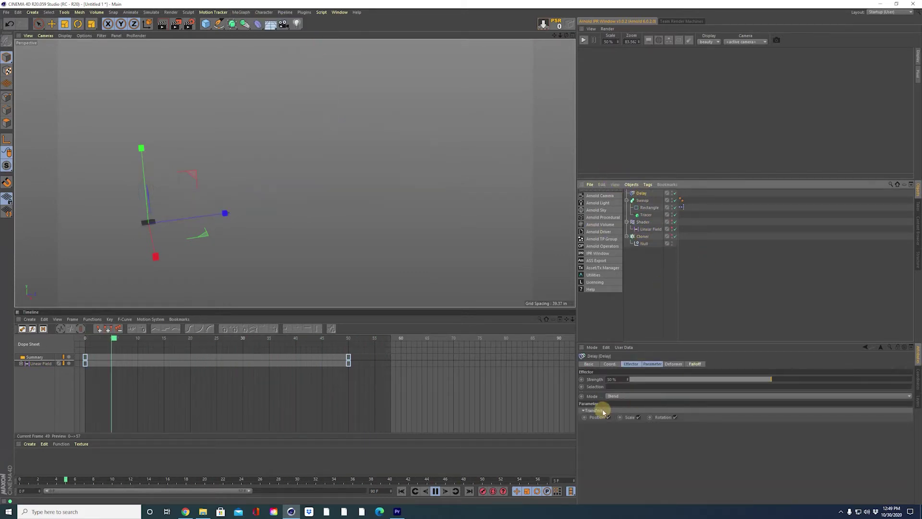
click(825, 379)
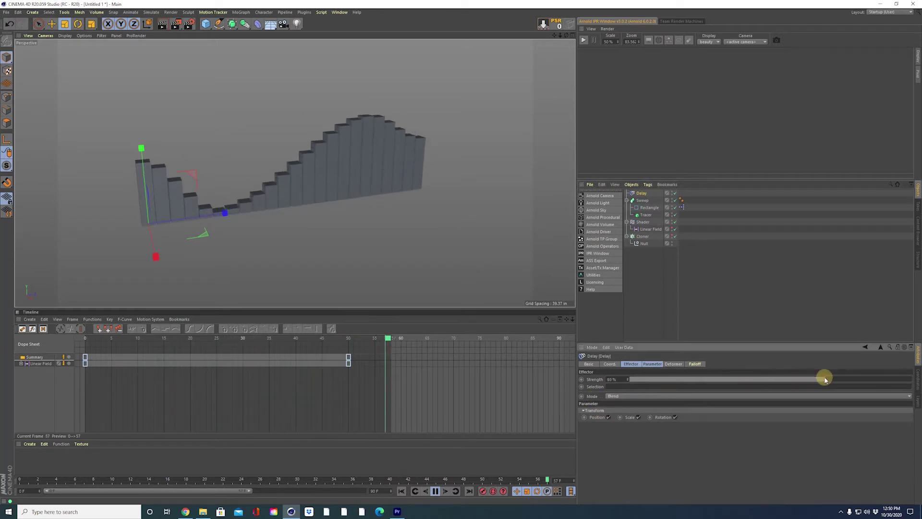
drag(825, 380, 839, 380)
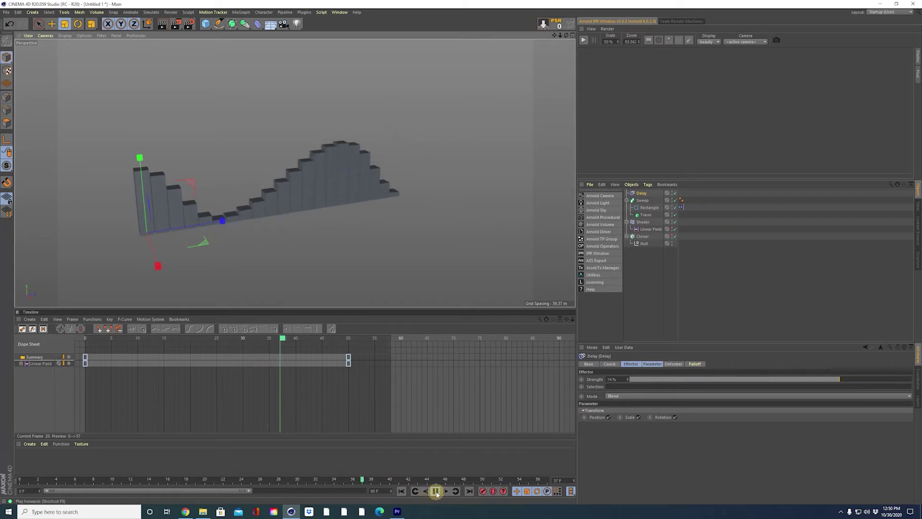
Group the Sweep, Shader, Cloner and Delay objects into a null named Bars.
click(434, 491)
click(626, 236)
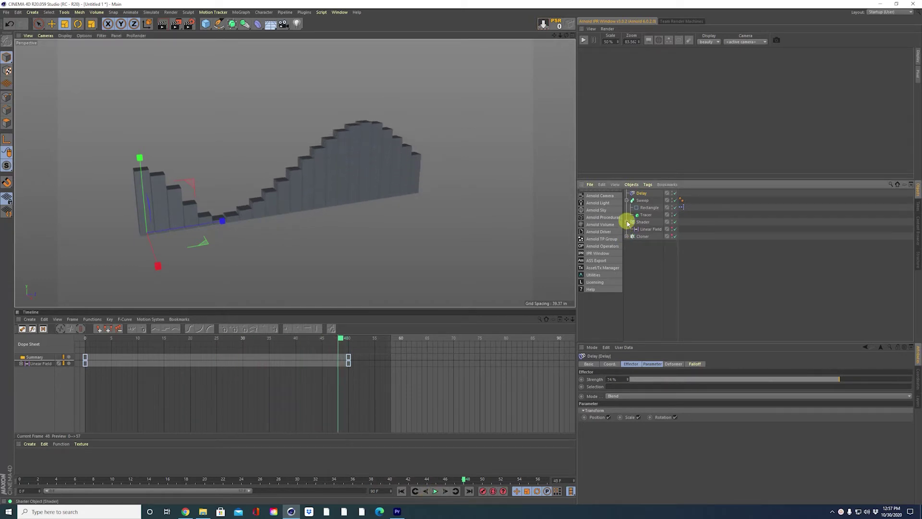
click(627, 222)
click(626, 201)
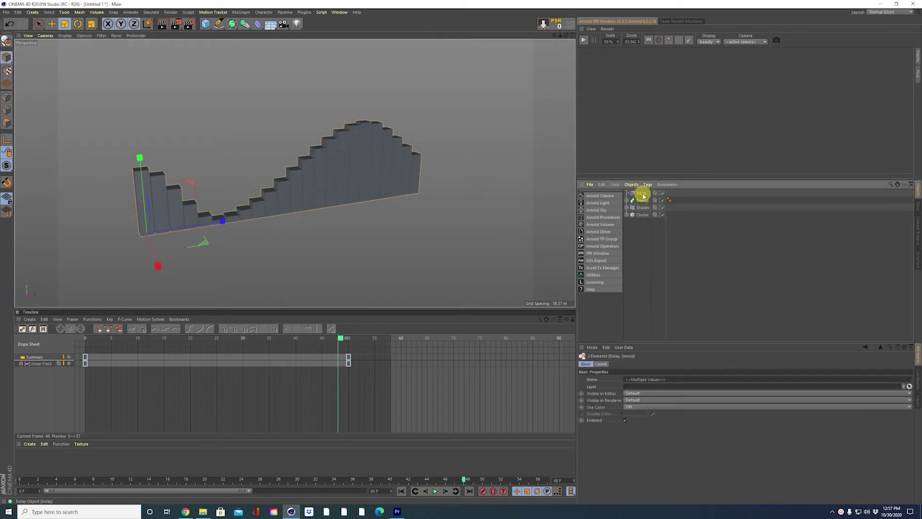
shift+click(642, 214)
right_click(642, 214)
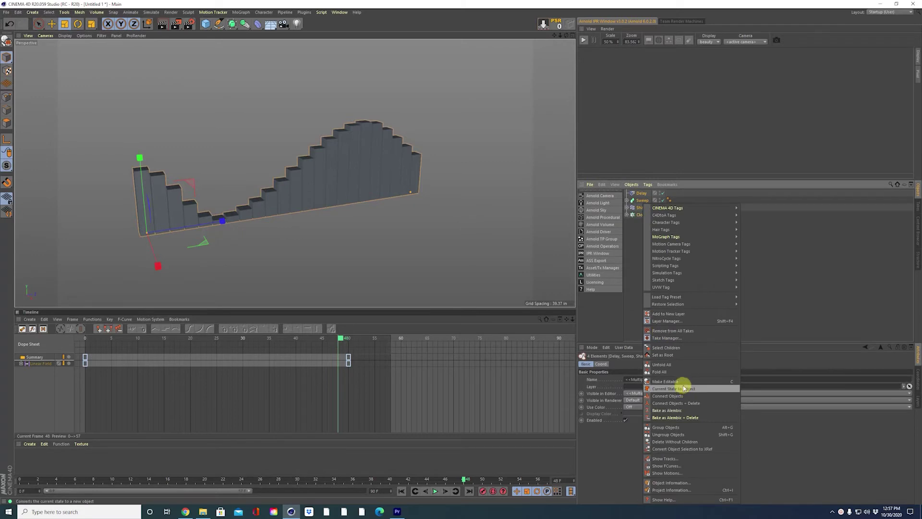
click(679, 427)
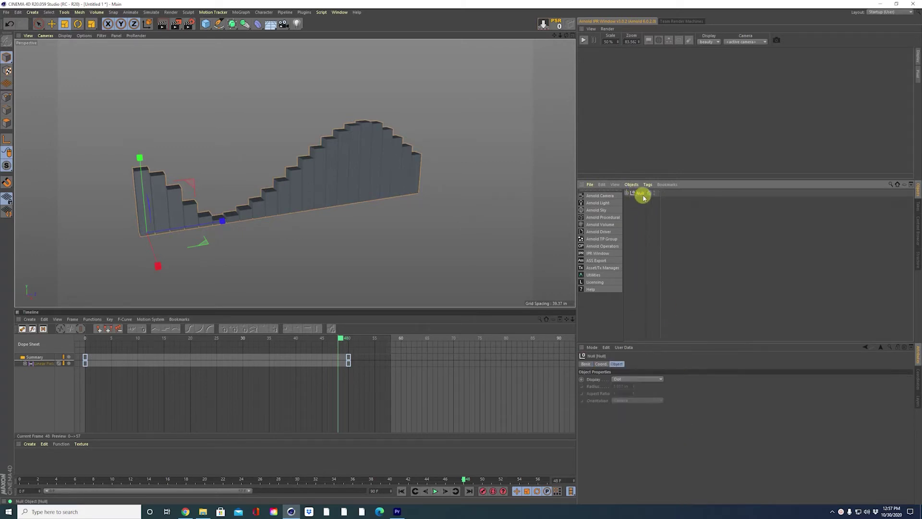
double_click(642, 193)
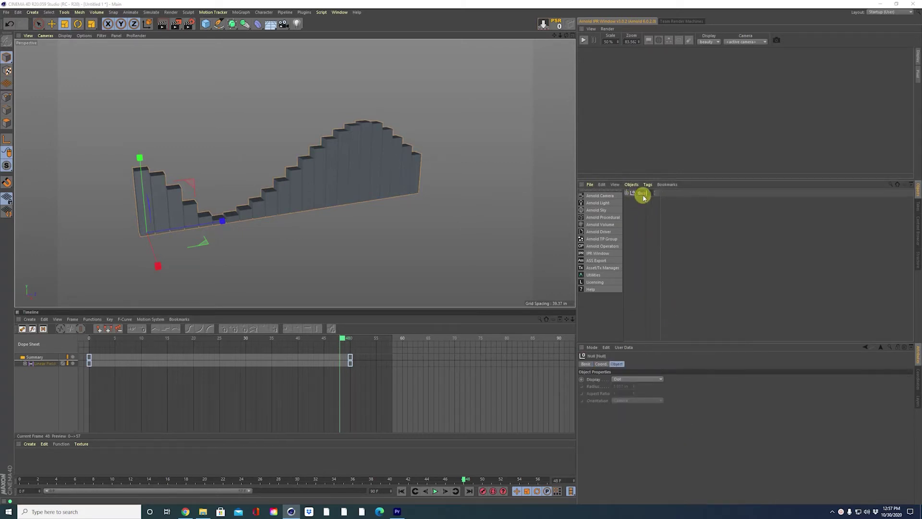
key(Return)
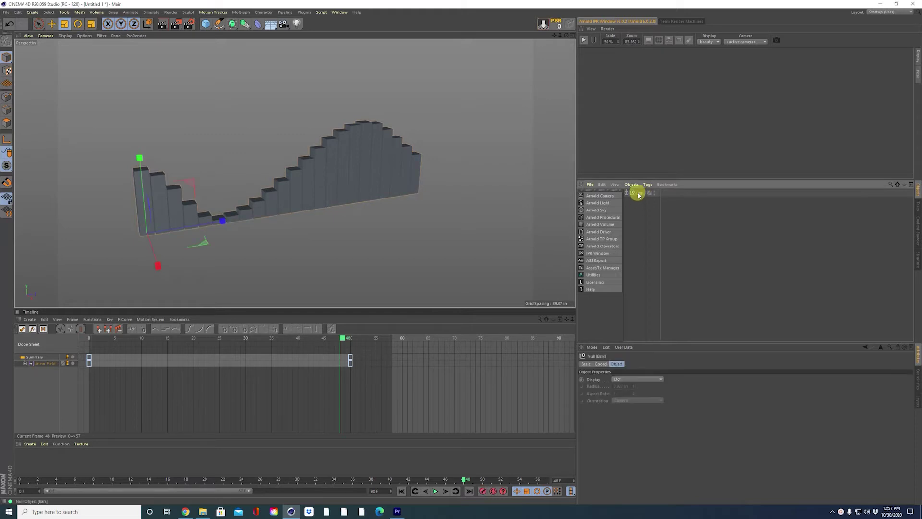
Duplicate the Bars null with Ctrl+C/Ctrl+V and rename the copy 'line'.
key(ctrl+c)
key(ctrl+v)
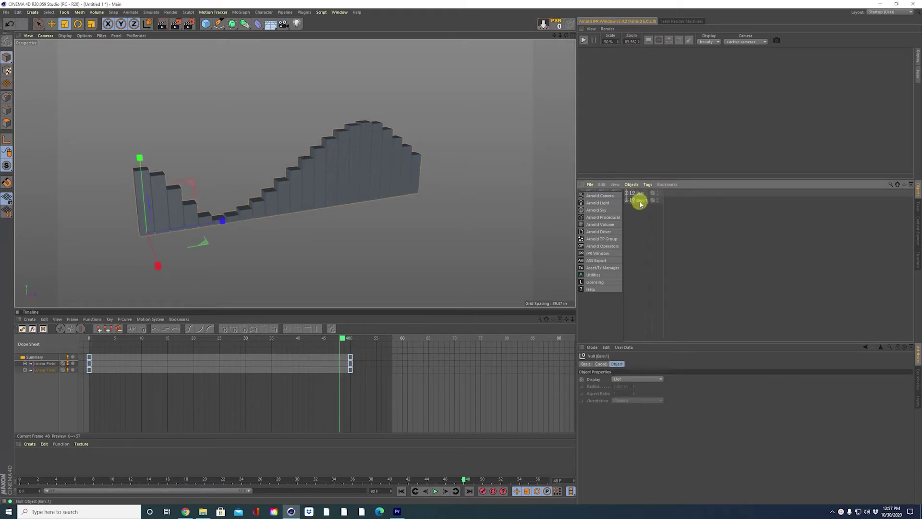
double_click(640, 201)
text(line)
key(Return)
Set the line group's Tracer to Connect All Objects mode and replay the animation from the start.
click(626, 200)
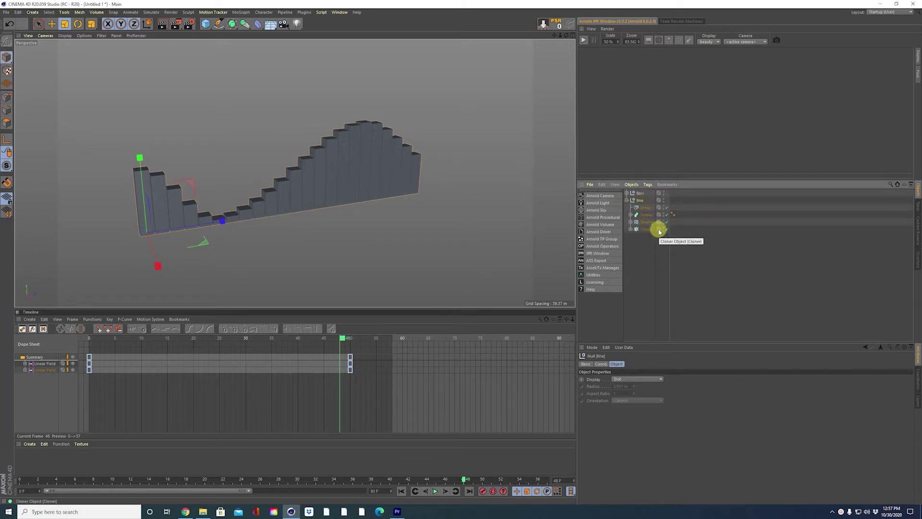
click(630, 215)
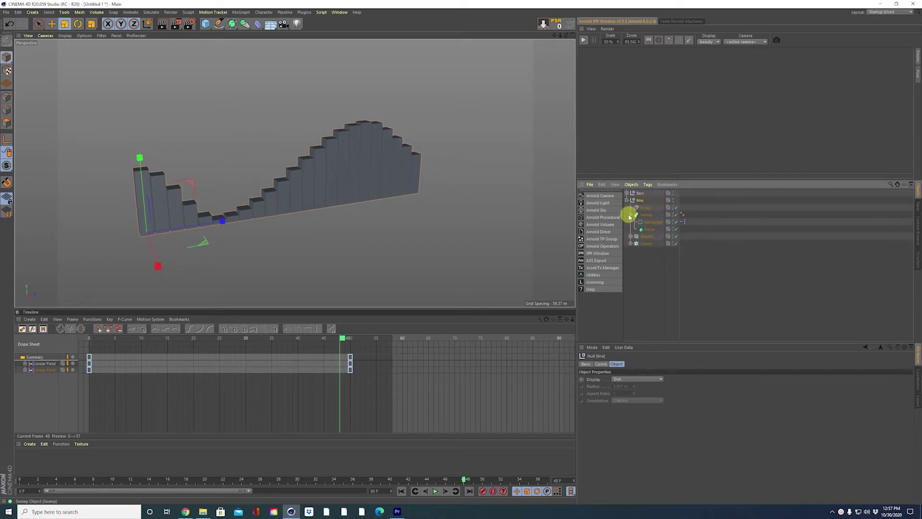
click(650, 230)
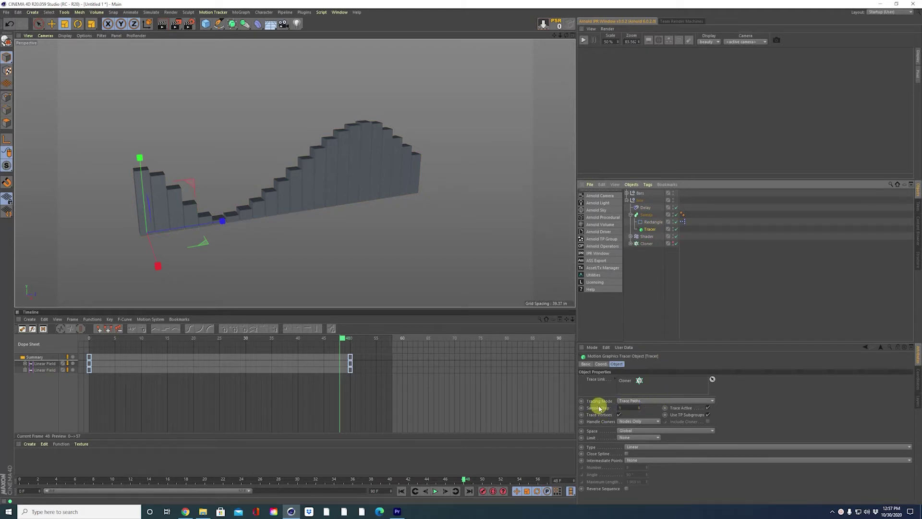
click(633, 401)
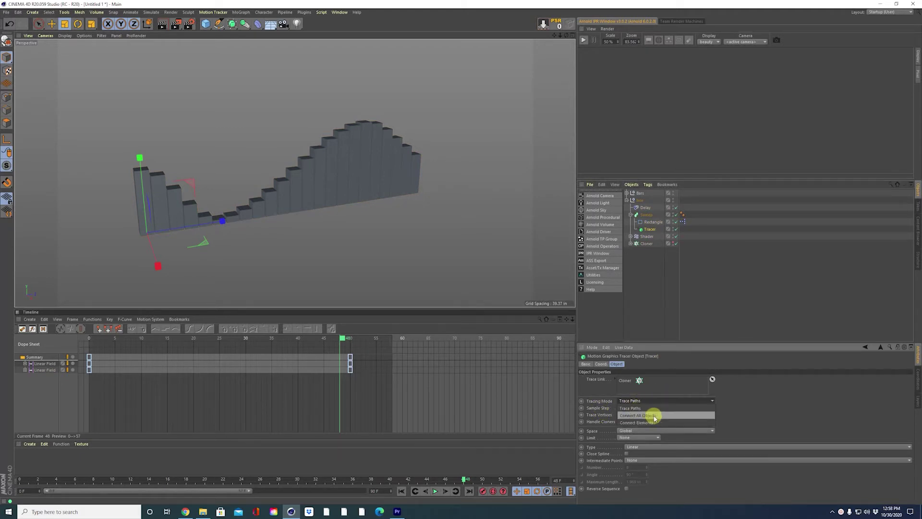
click(670, 416)
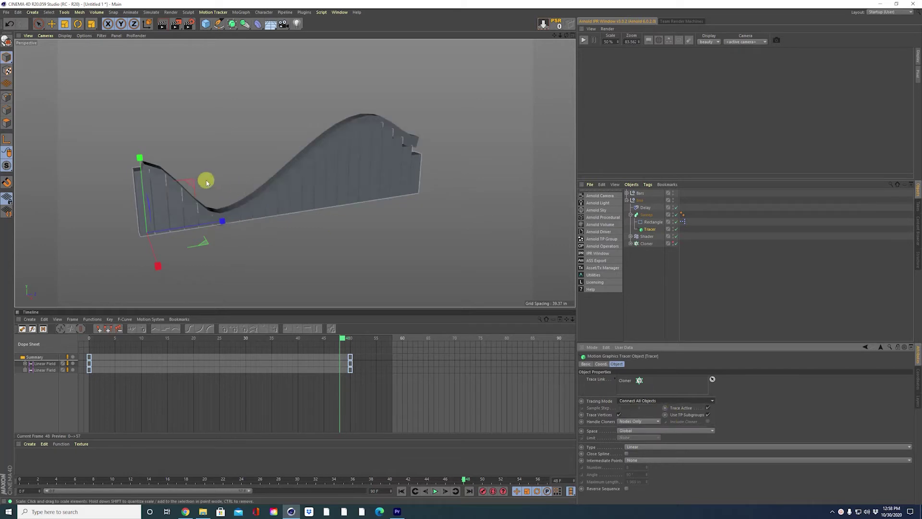
click(402, 490)
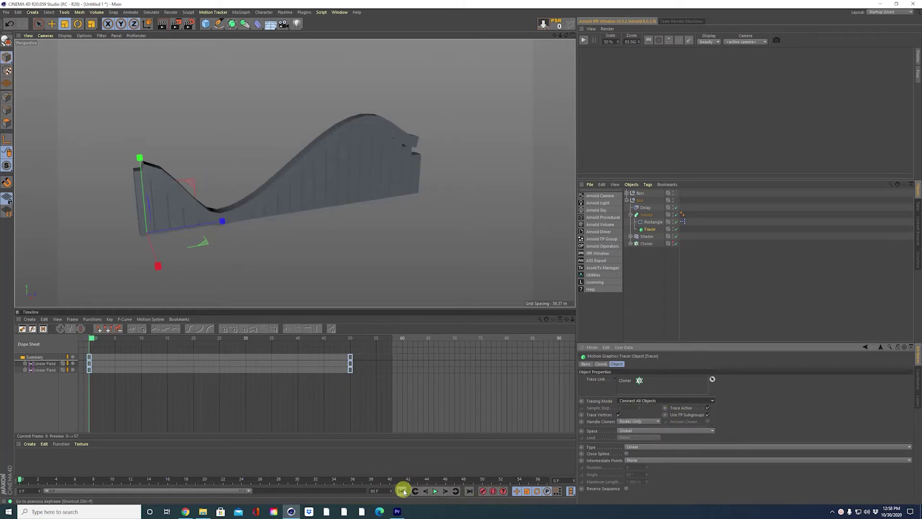
click(434, 490)
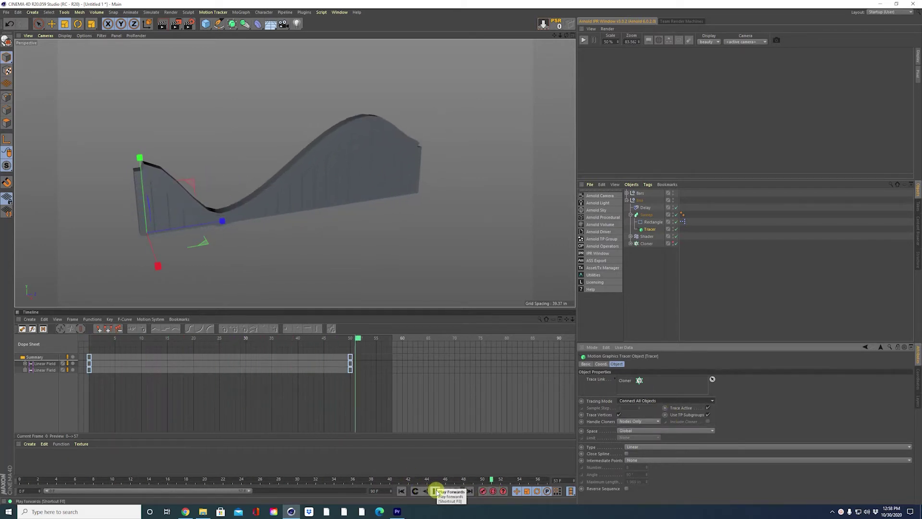
Raise the line Shader effector's Maximum to about 131%, with Minimum around 32%.
click(435, 491)
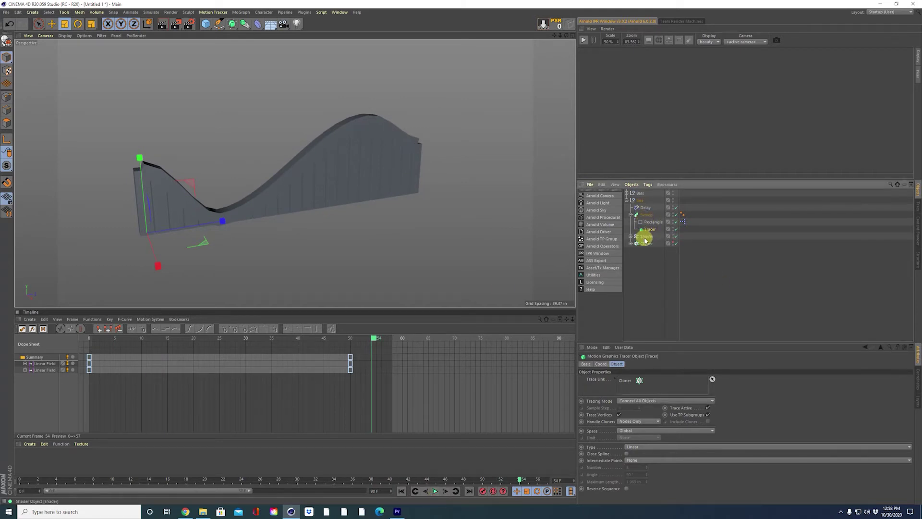
click(645, 237)
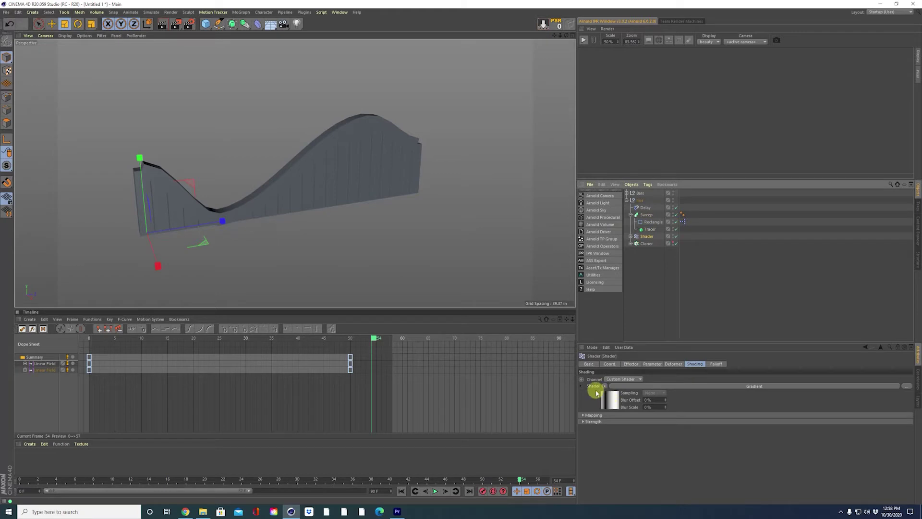
click(631, 364)
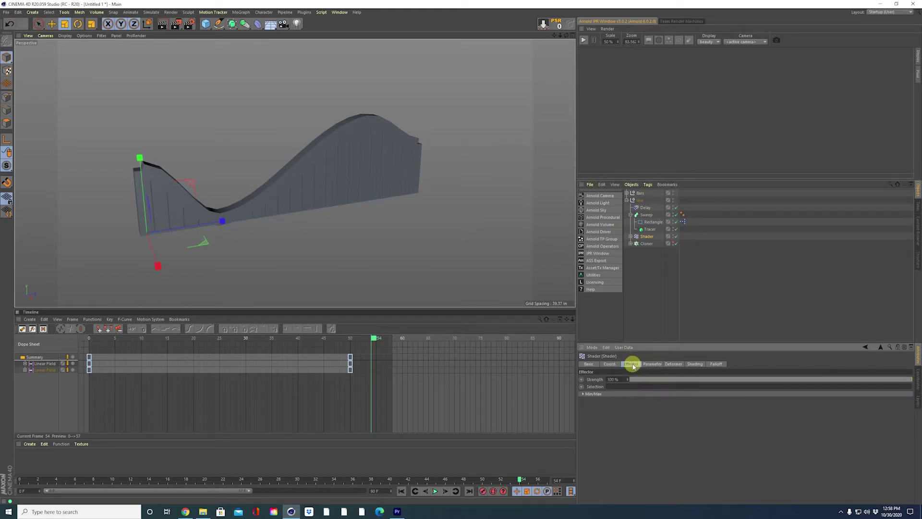
click(584, 394)
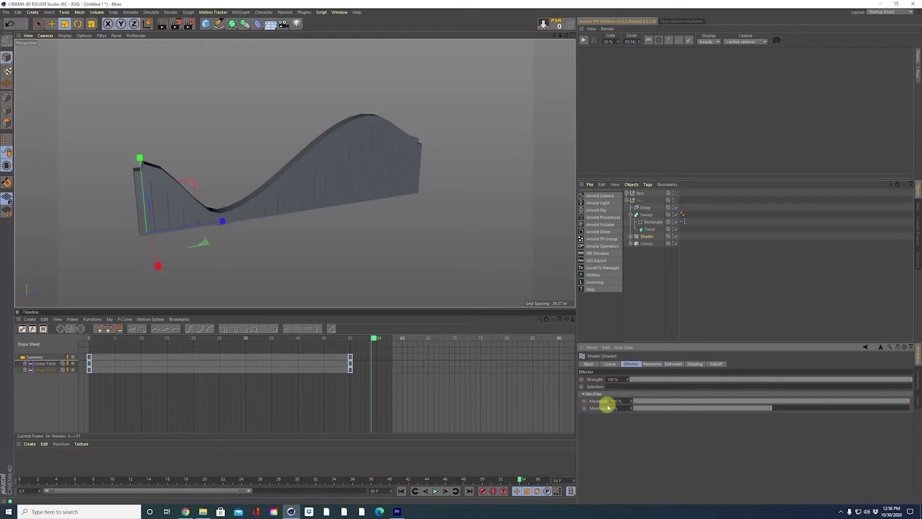
drag(632, 403, 630, 407)
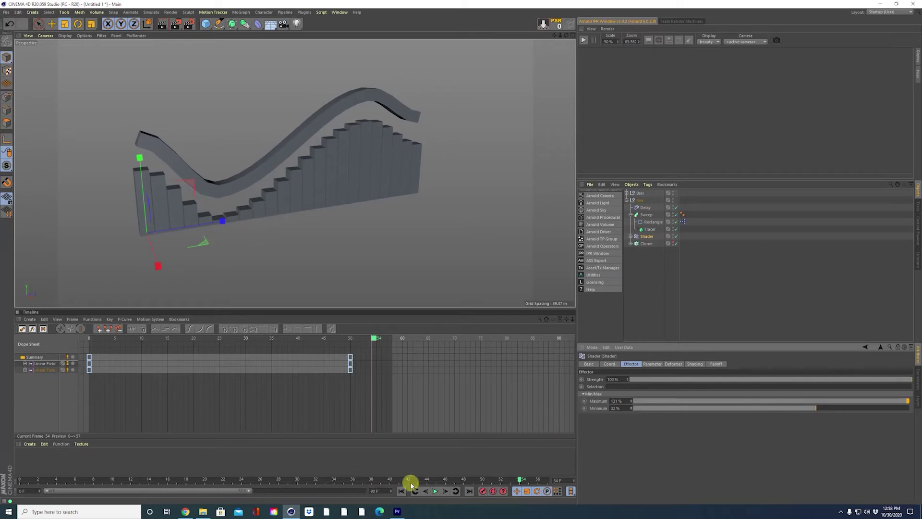
Make the line's Rectangle profile 5.102 in wide and 53.102 in tall with rounded corners.
click(646, 221)
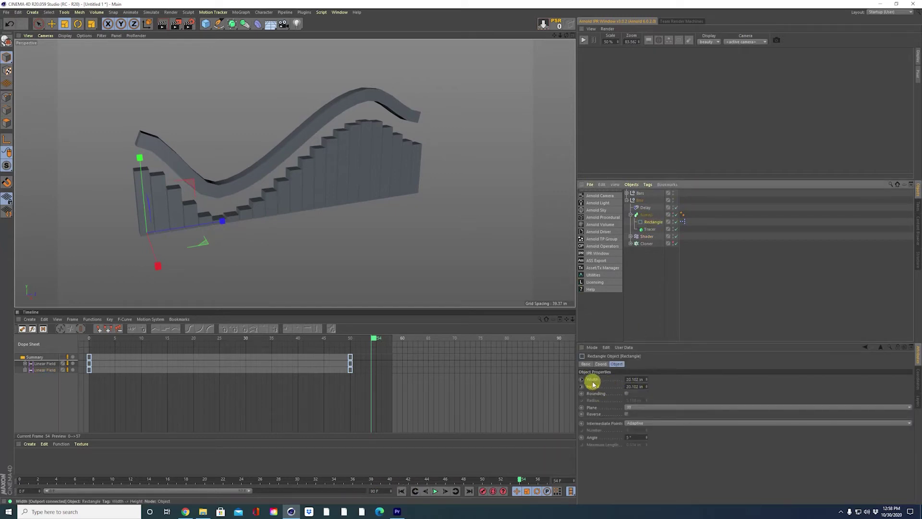
click(594, 379)
click(646, 222)
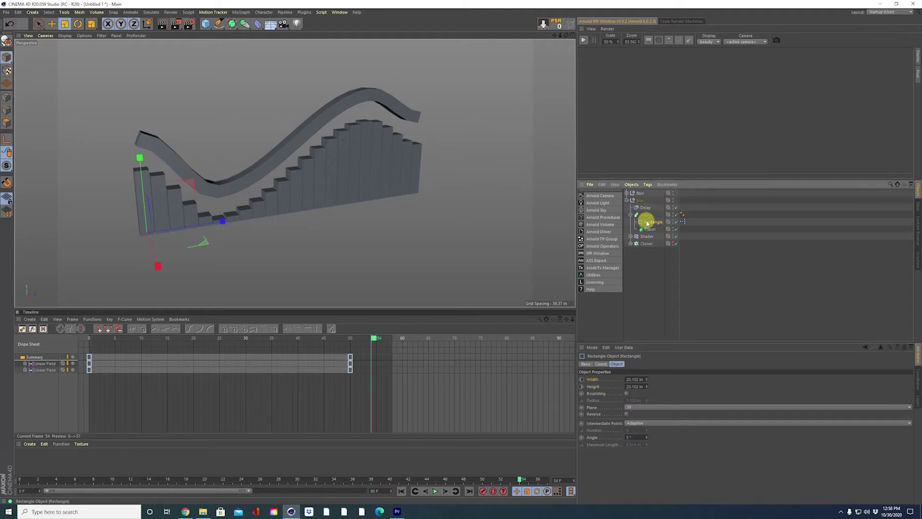
click(682, 221)
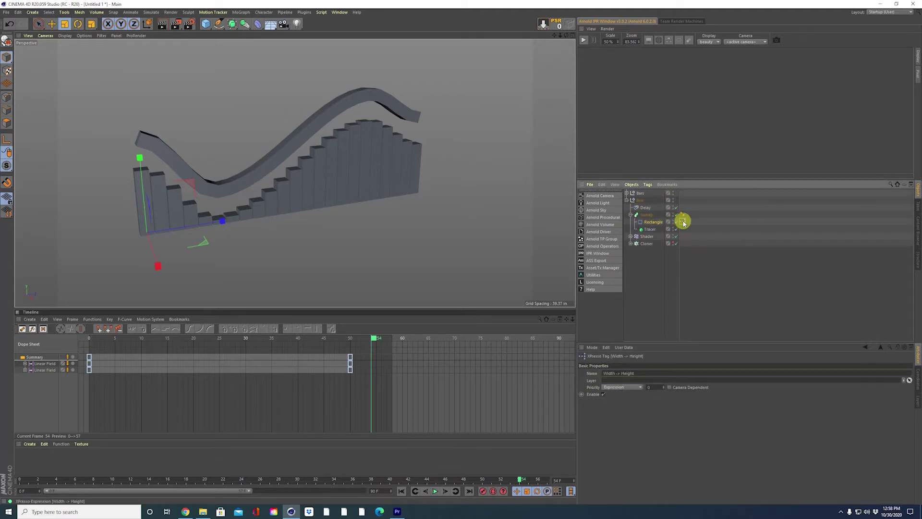
double_click(682, 221)
click(662, 222)
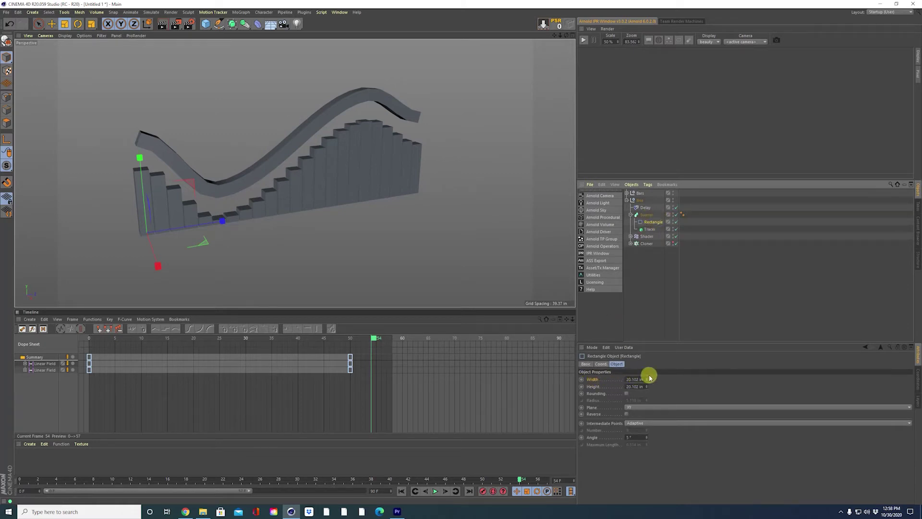
drag(648, 379, 647, 380)
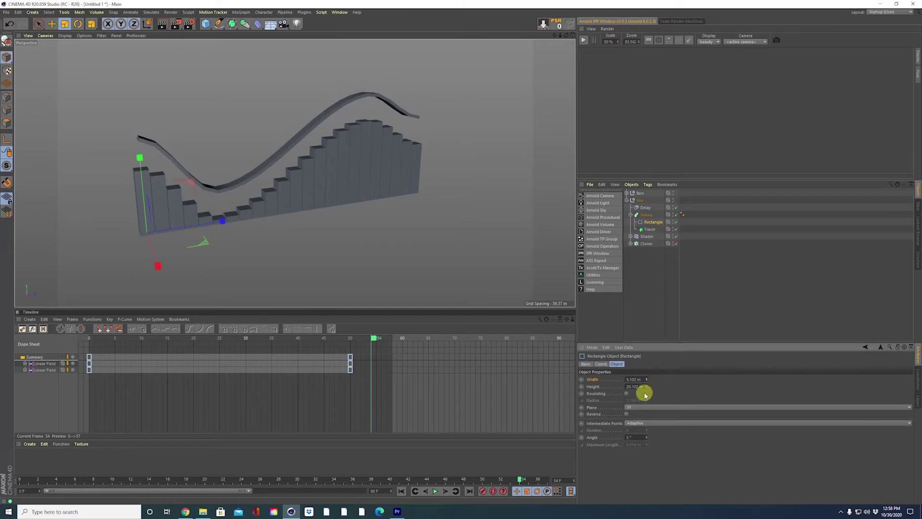
drag(646, 388, 646, 389)
click(627, 394)
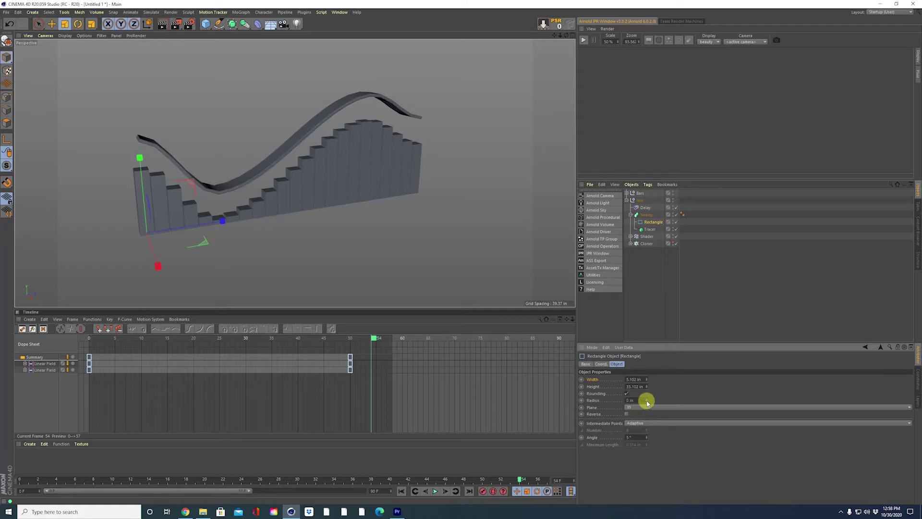
Orbit the view and replay the animation from the start to see the ribbon.
mouse_move(227, 177)
alt+mouse_down()
mouse_move(240, 177)
mouse_move(249, 191)
mouse_move(220, 189)
mouse_move(231, 192)
alt+mouse_up()
click(407, 490)
click(435, 490)
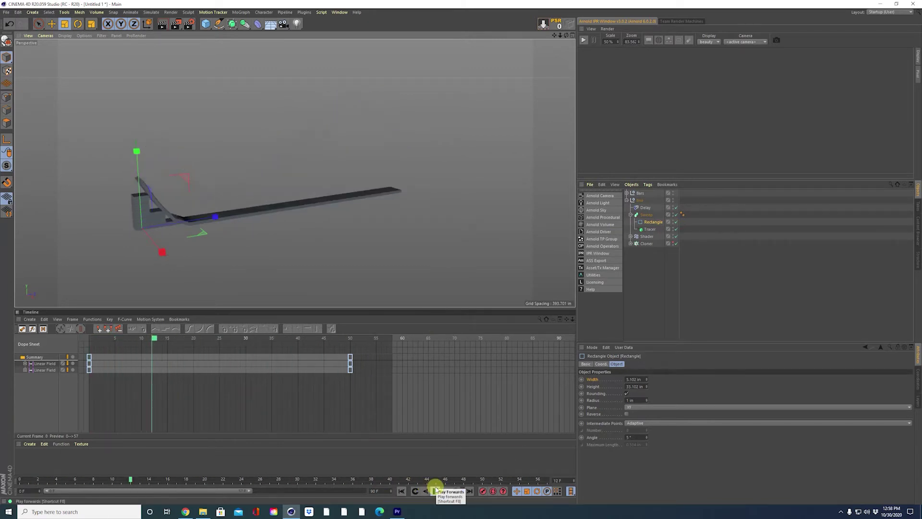
Switch the line's Delay effector to Spring mode and replay the animation while orbiting.
click(435, 490)
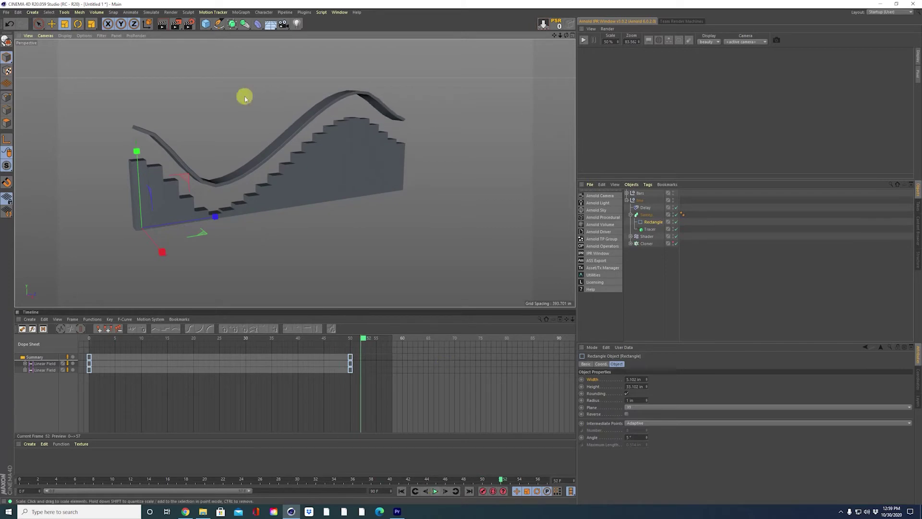
click(644, 209)
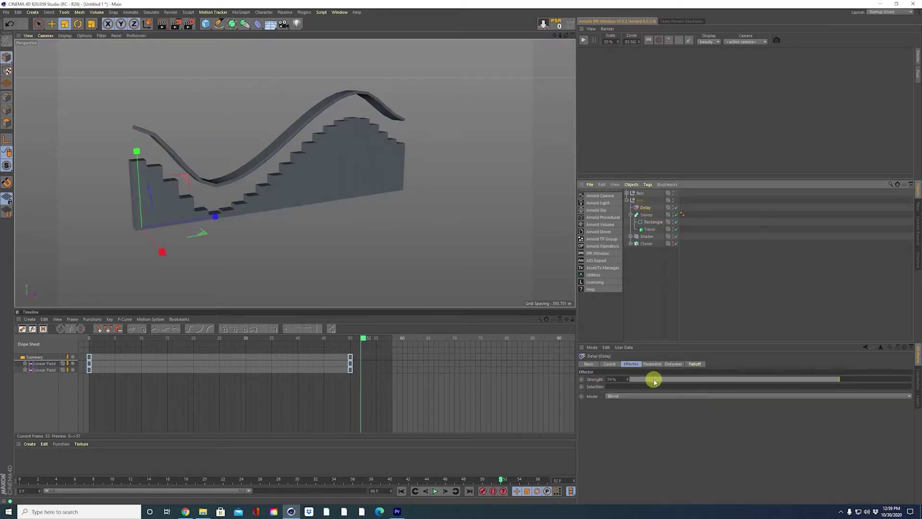
click(638, 396)
click(632, 417)
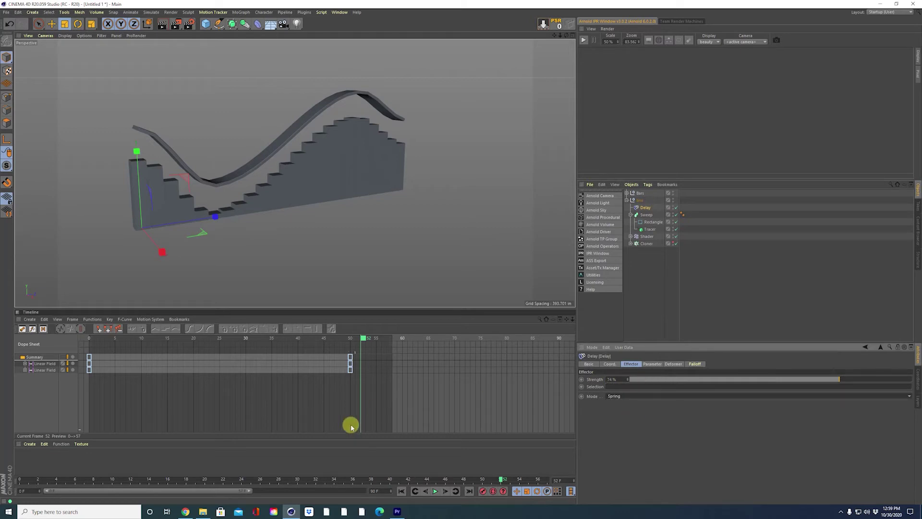
click(401, 490)
click(435, 490)
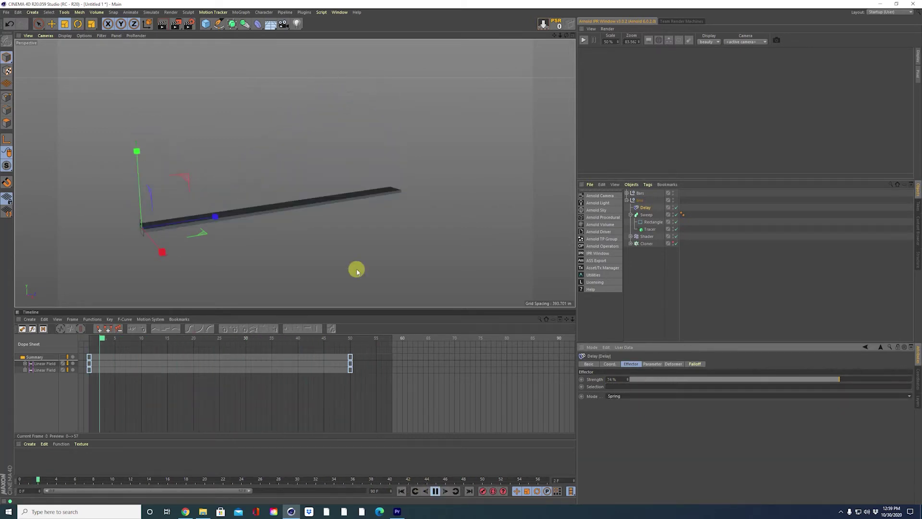
alt+drag(356, 269, 348, 134)
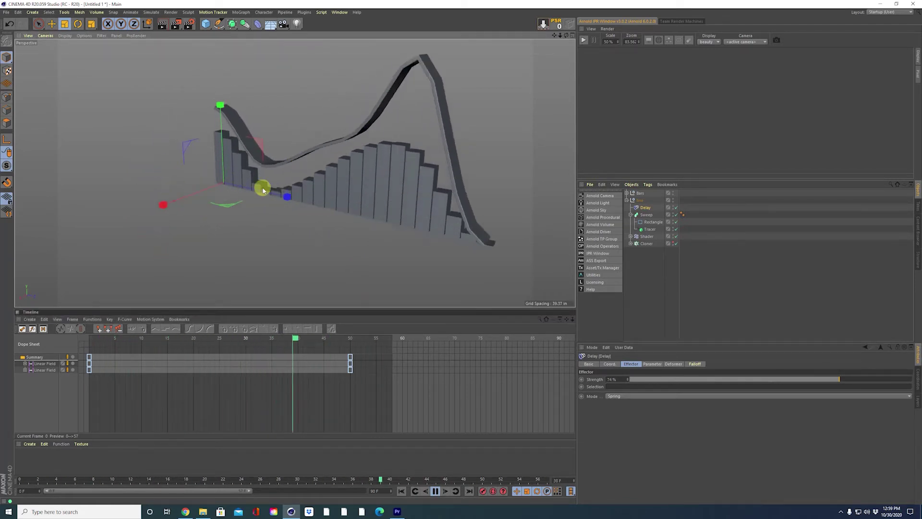
alt+drag(258, 195, 350, 206)
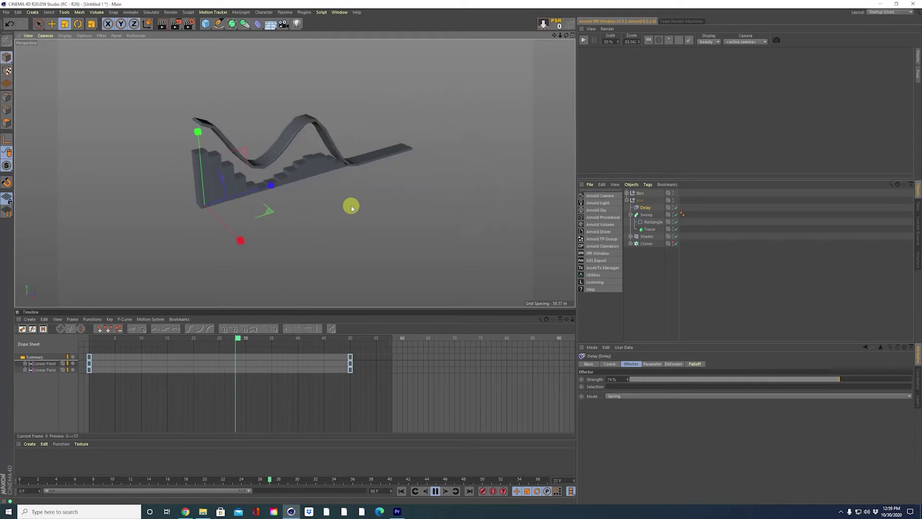
Lower the Delay strength to 67% and replay to check the springy motion.
drag(841, 380, 821, 382)
alt+drag(381, 144, 254, 166)
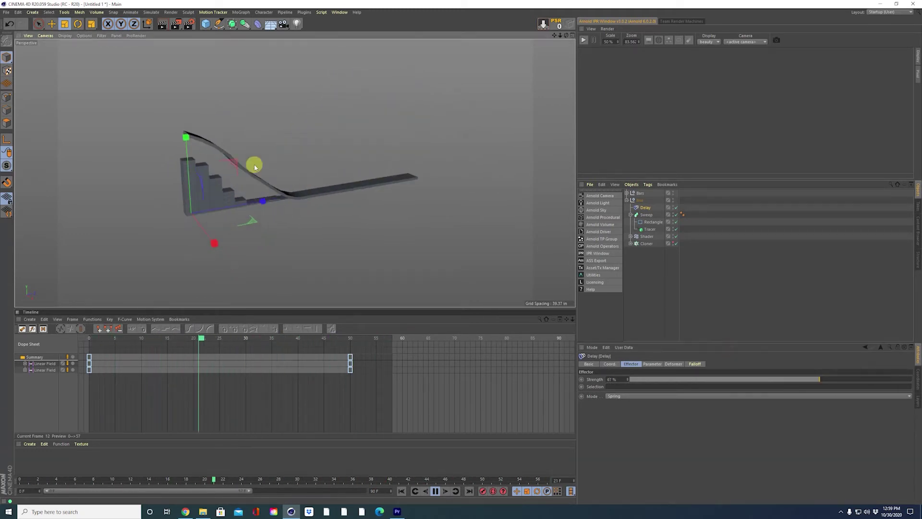
click(436, 490)
click(435, 491)
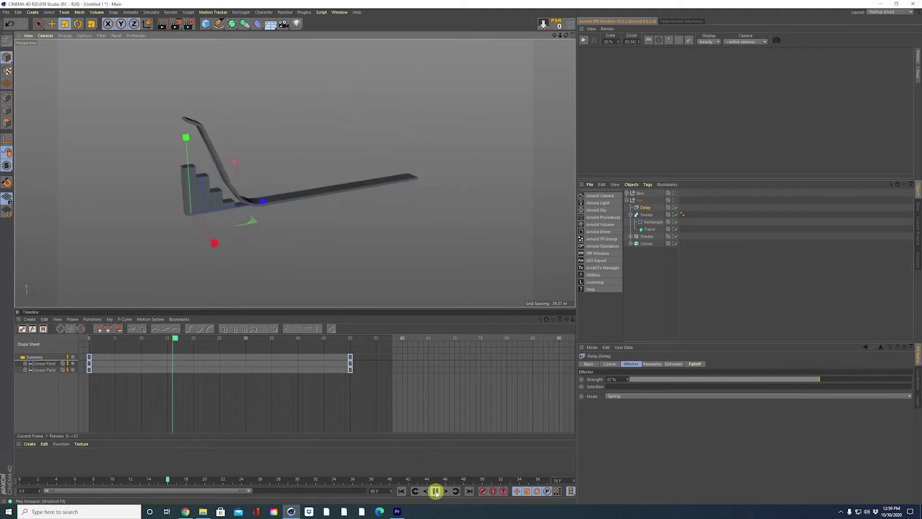
click(435, 490)
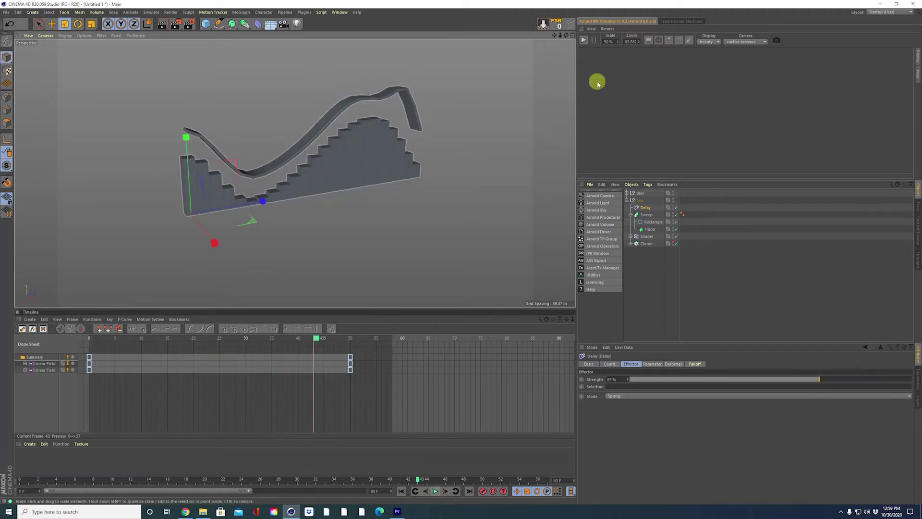
Make the line Tracer a B-Spline with Adaptive intermediate points, adjust Angle, and inspect the smoother ribbon.
click(648, 229)
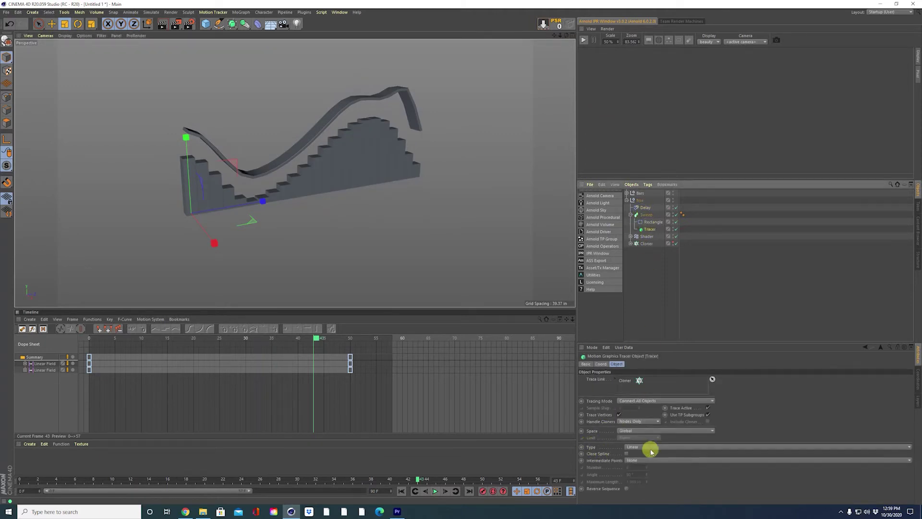
click(651, 448)
click(648, 476)
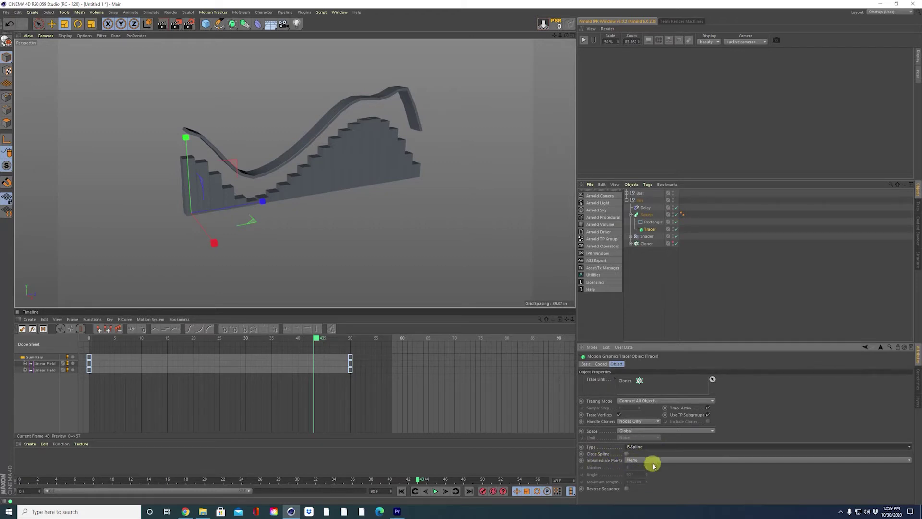
click(653, 462)
click(653, 488)
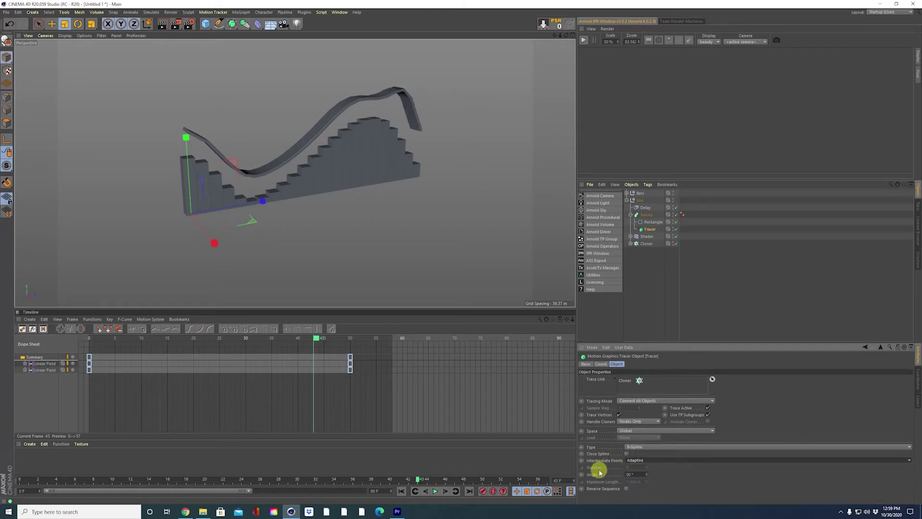
double_click(637, 475)
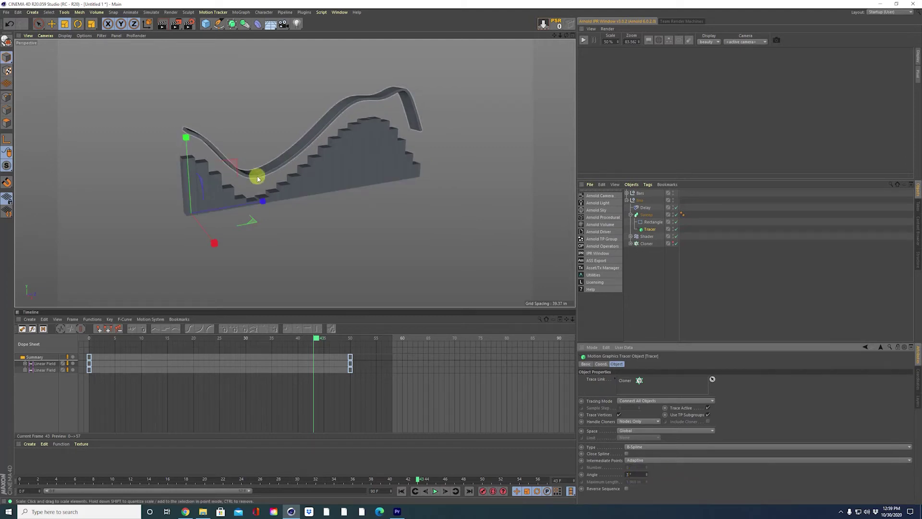
alt+drag(394, 101, 216, 163)
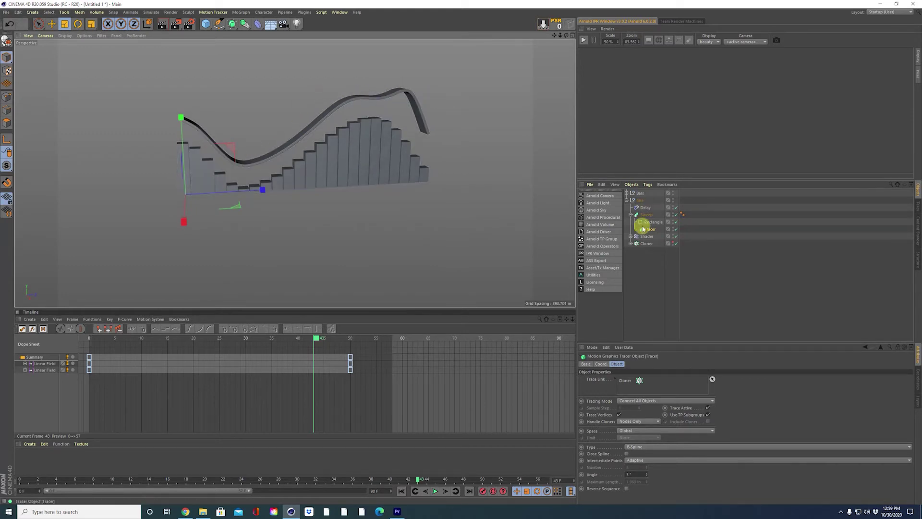
Reduce the bar Cloner's count to 14.
click(644, 245)
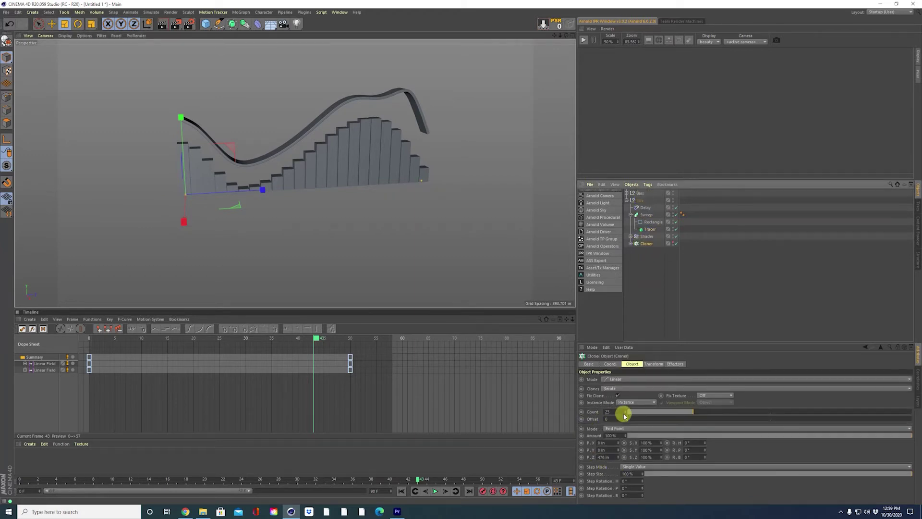
click(668, 412)
drag(670, 413, 678, 414)
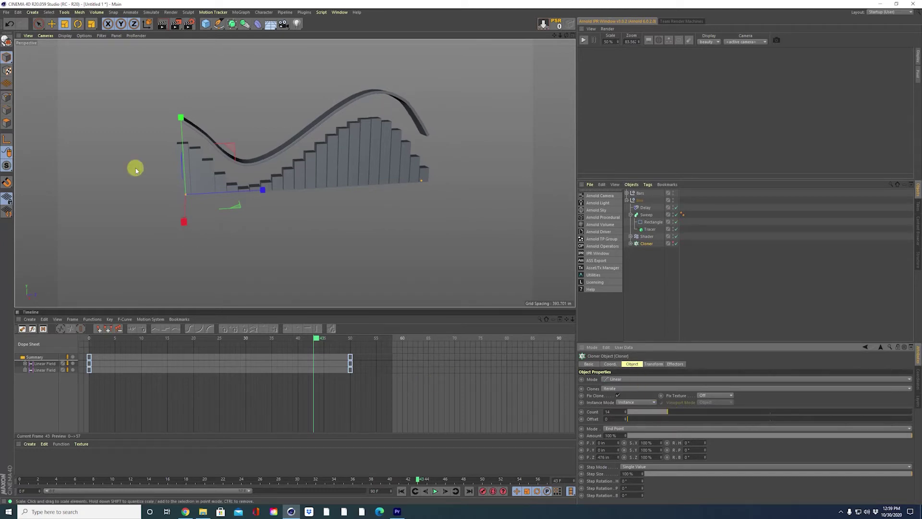
Replay the animation from the start, orbiting to watch the ribbon grow over the bars.
alt+drag(123, 148, 190, 138)
click(400, 491)
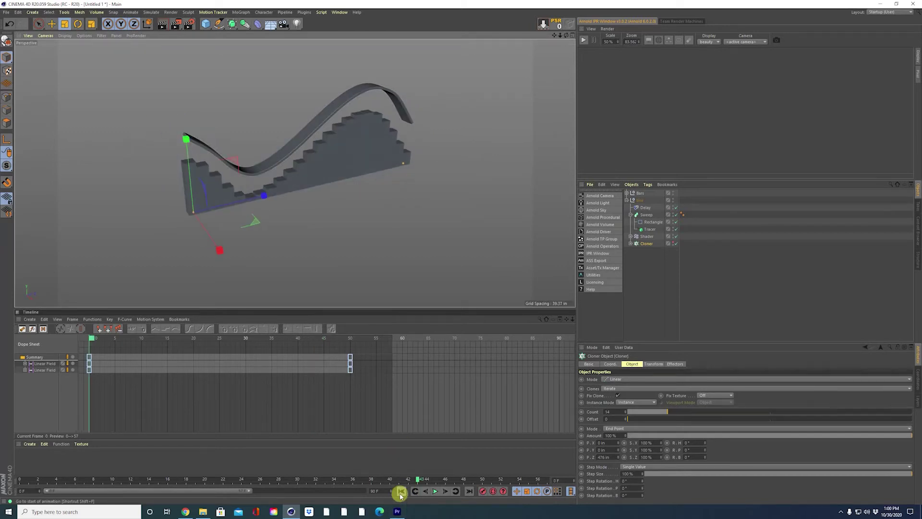
click(436, 490)
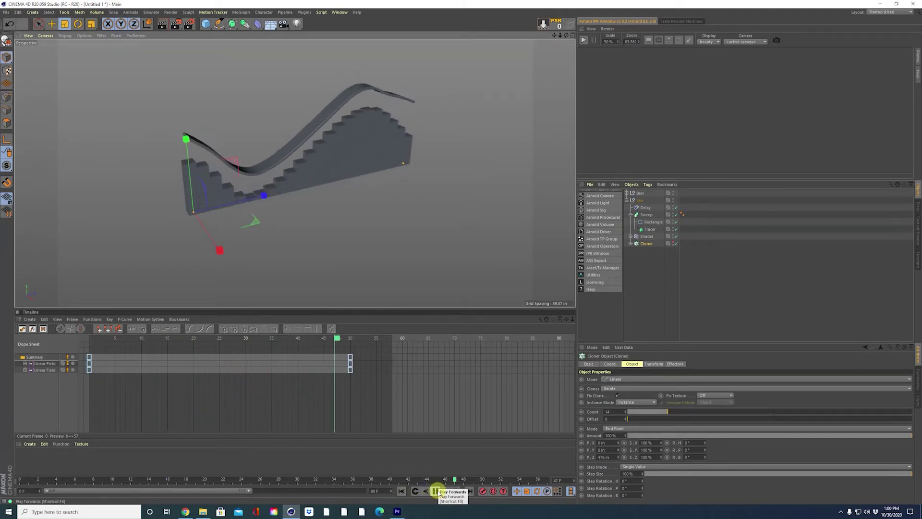
alt+drag(394, 247, 288, 189)
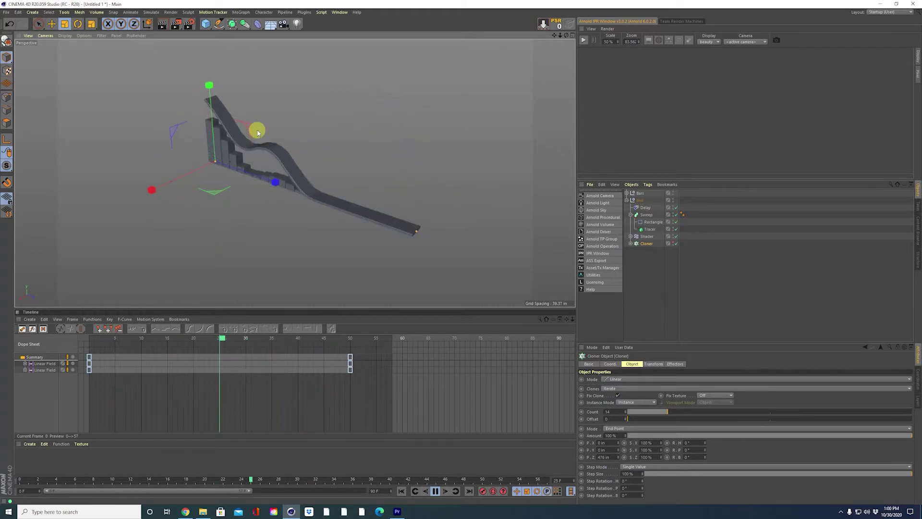
alt+drag(391, 208, 407, 192)
click(435, 491)
alt+drag(385, 144, 299, 206)
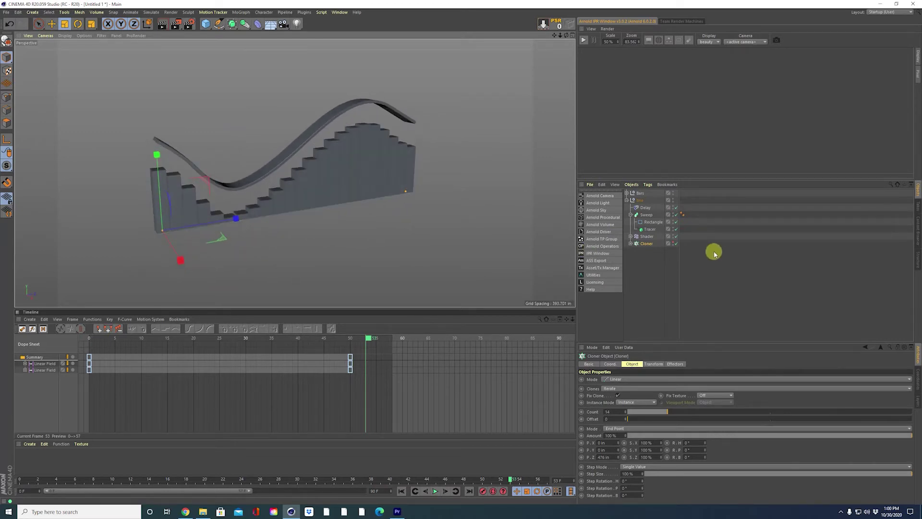
Rename the Bars group's Shader effector to Master Shader.
click(627, 192)
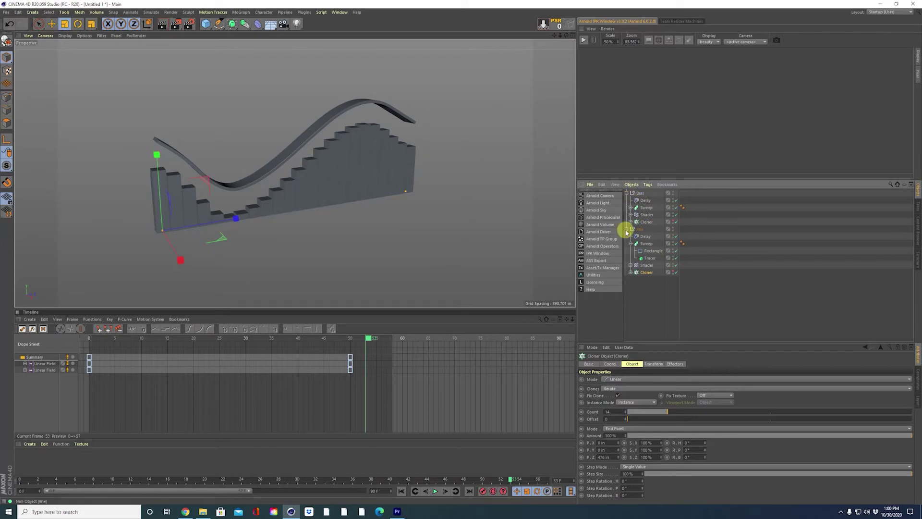
click(646, 215)
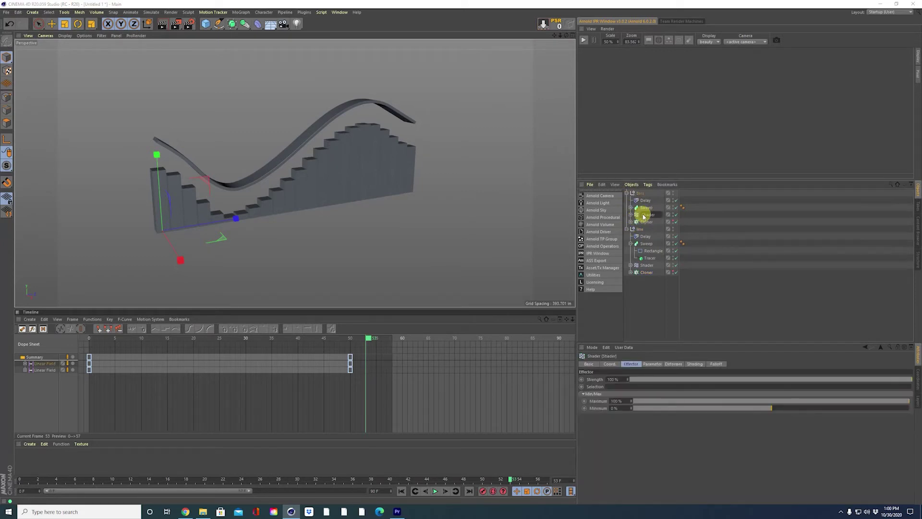
text(Master Shader)
key(Return)
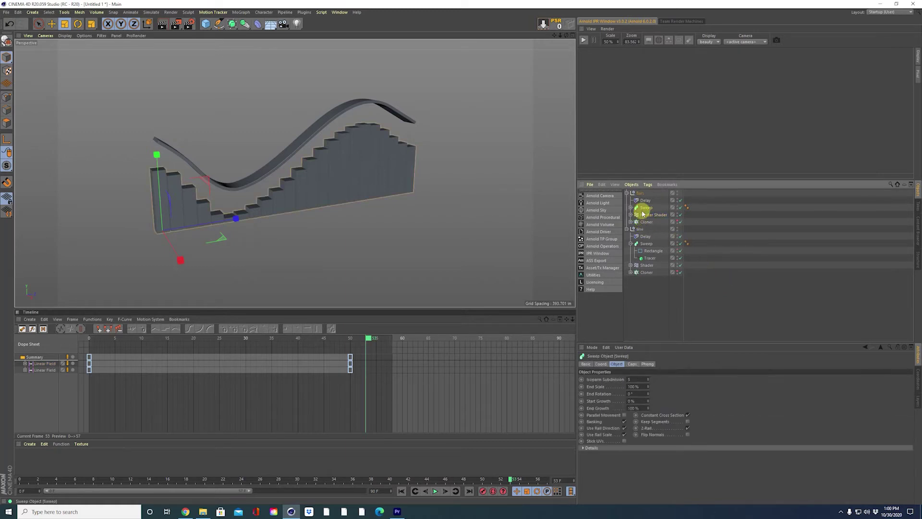
Set Master Shader's Shading gradient as an XPresso driver.
click(630, 215)
click(698, 364)
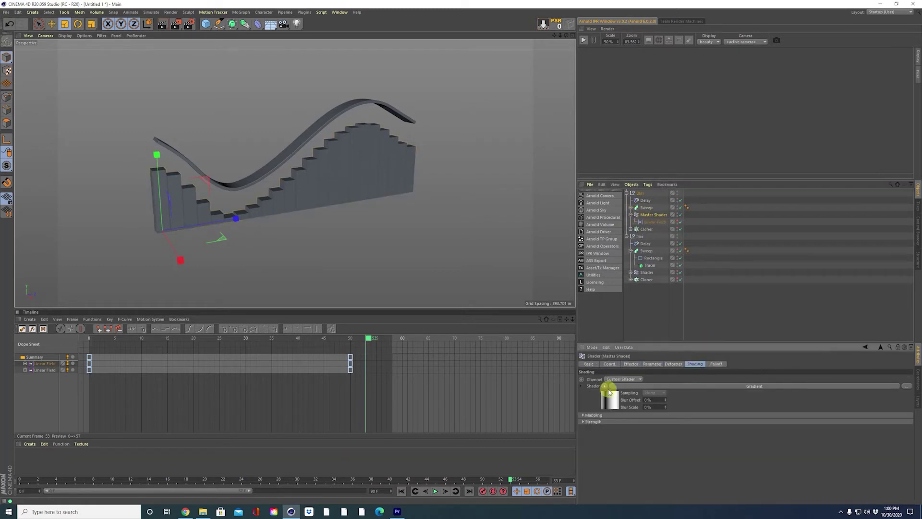
click(612, 402)
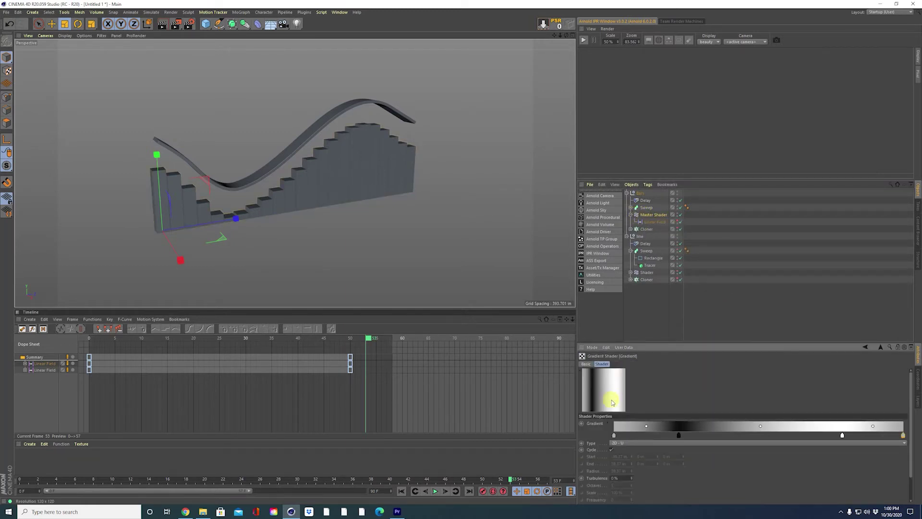
right_click(594, 425)
mouse_move(621, 385)
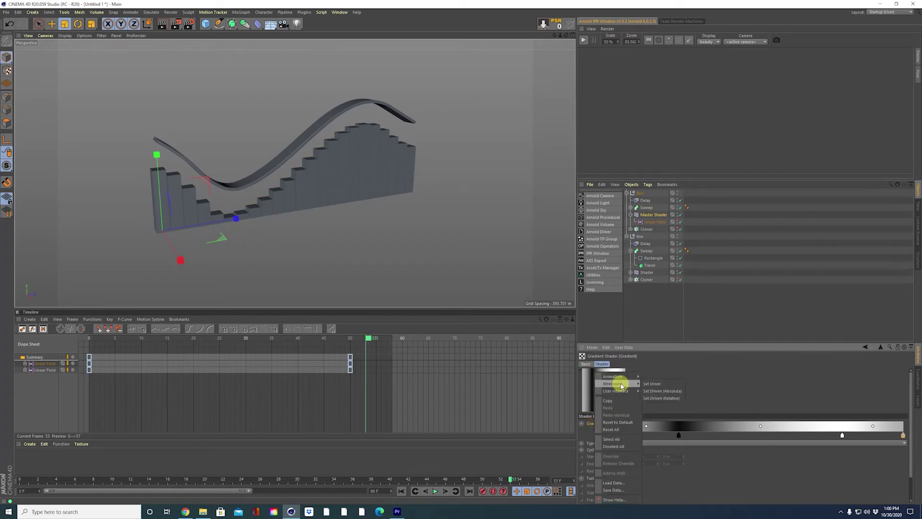
click(661, 384)
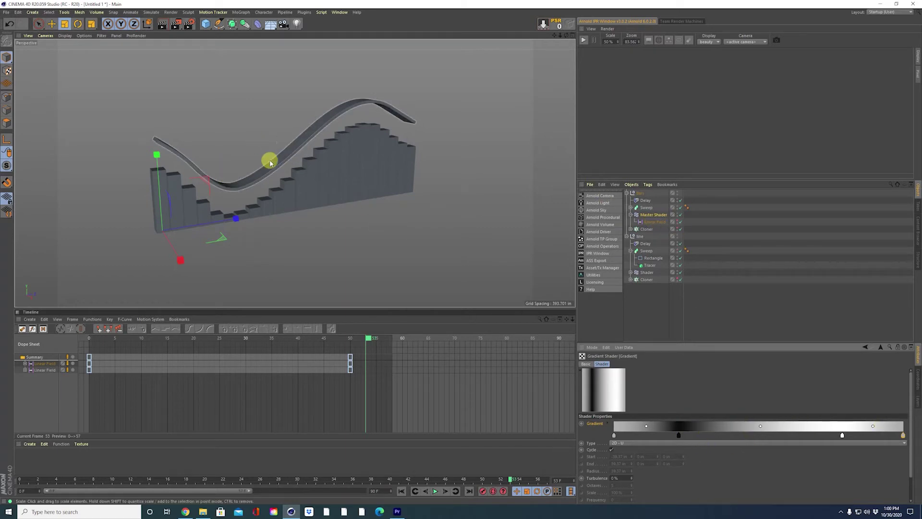
Set the line Shader's gradient as driven by Master Shader's gradient and test a knot.
click(642, 272)
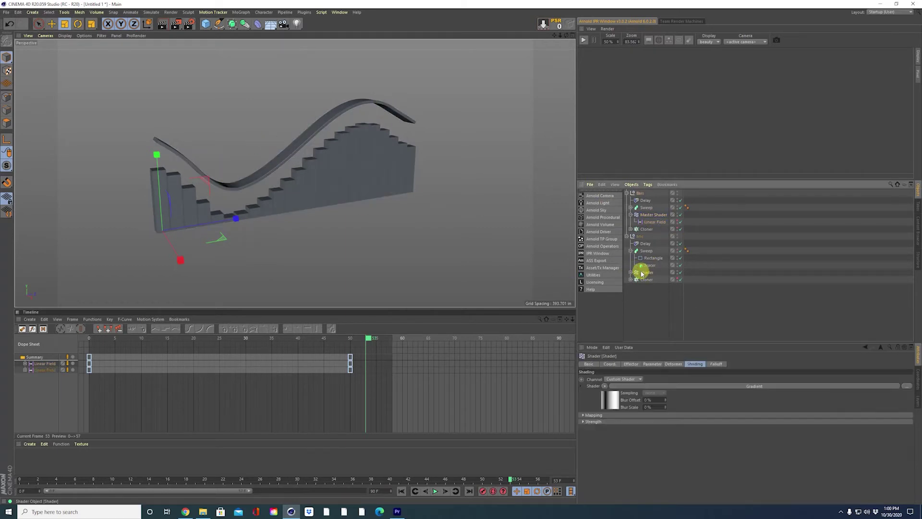
click(612, 407)
right_click(593, 424)
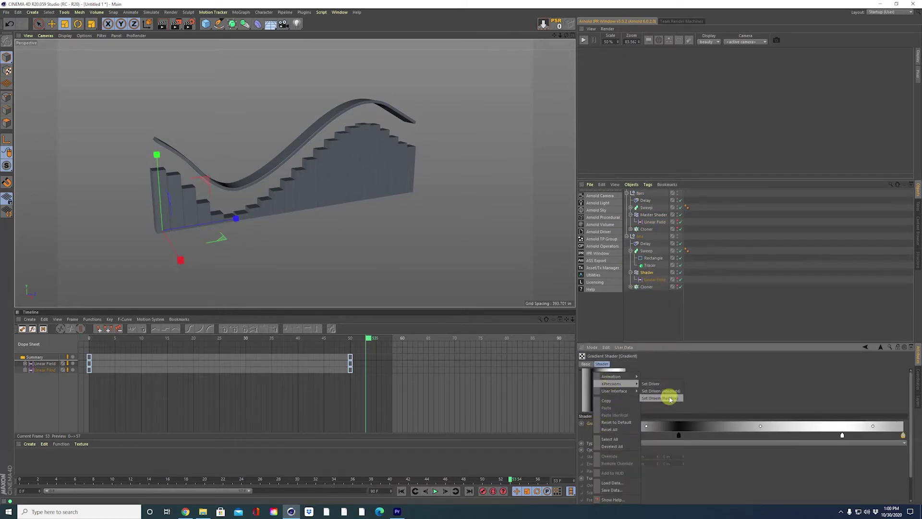
click(657, 398)
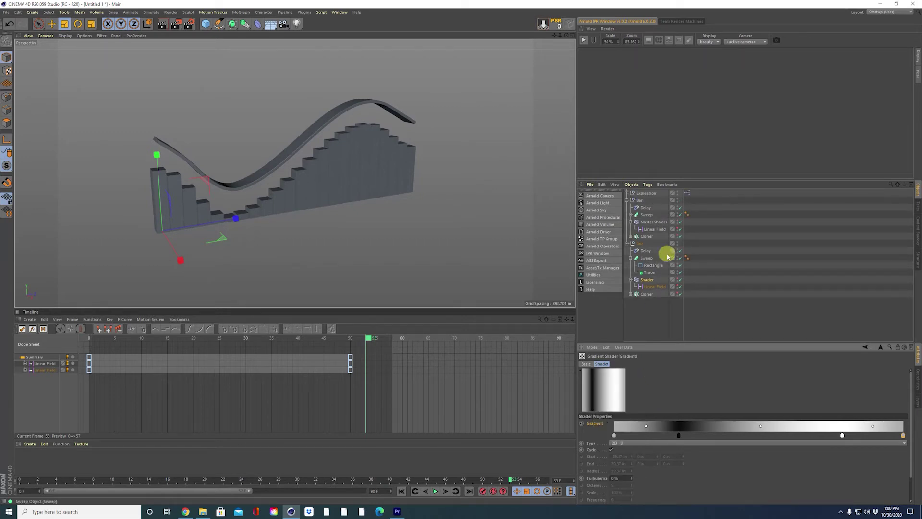
drag(678, 436, 733, 433)
Select Master Shader and drag its gradient's black knot to 35%.
click(647, 223)
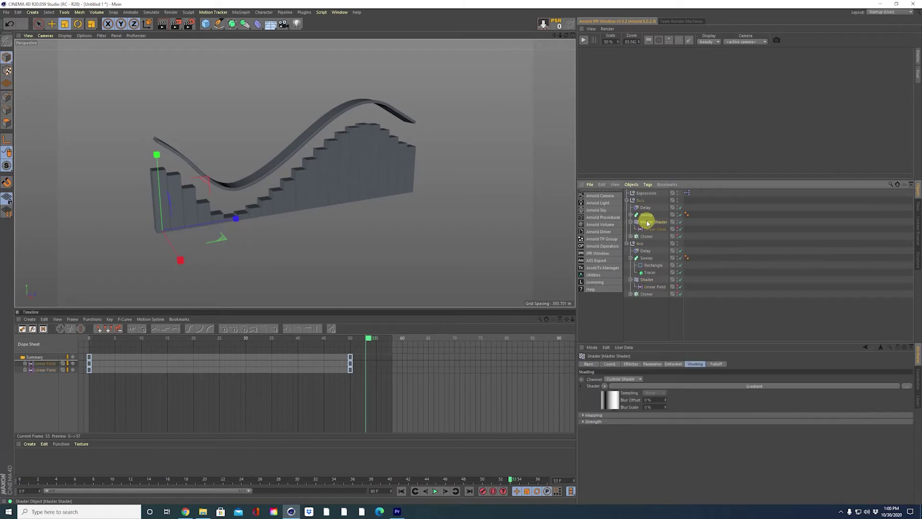
click(609, 405)
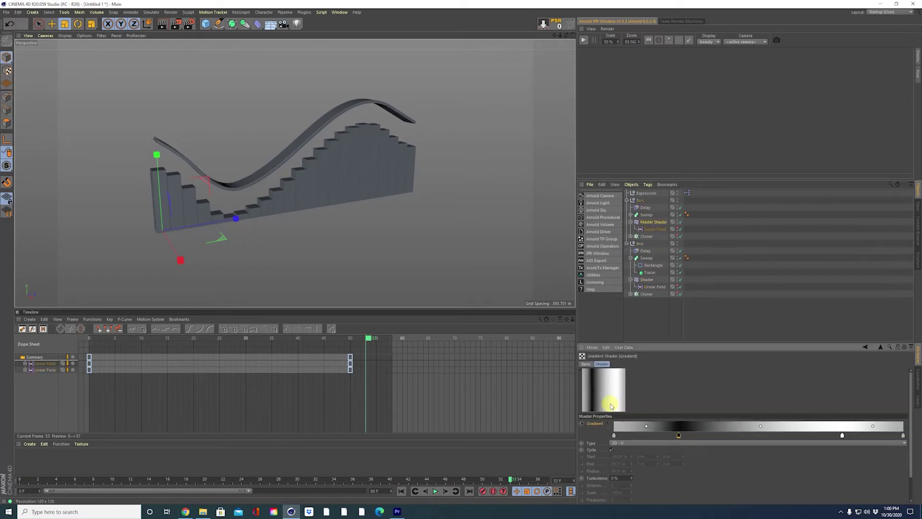
drag(678, 436, 714, 436)
double_click(714, 435)
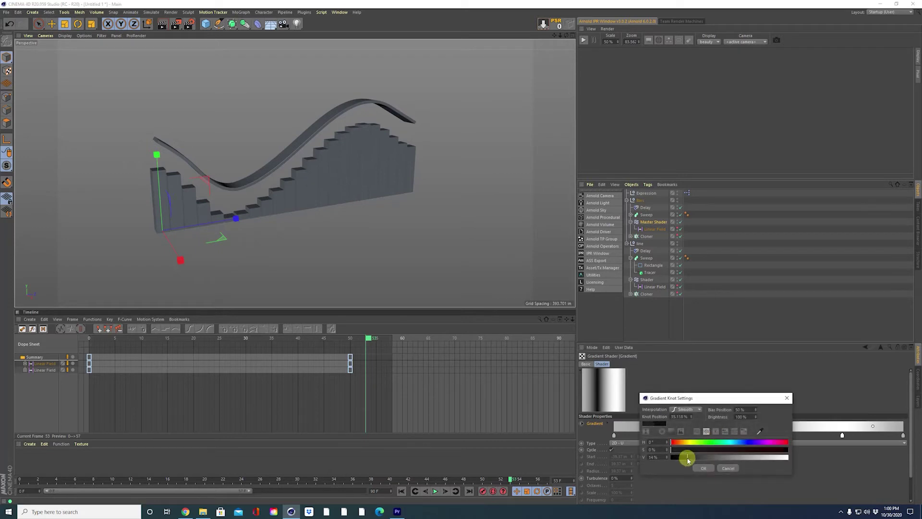
click(704, 468)
Move the white gradient knot to 72% and darken the end knot to 45% brightness.
drag(841, 436, 823, 436)
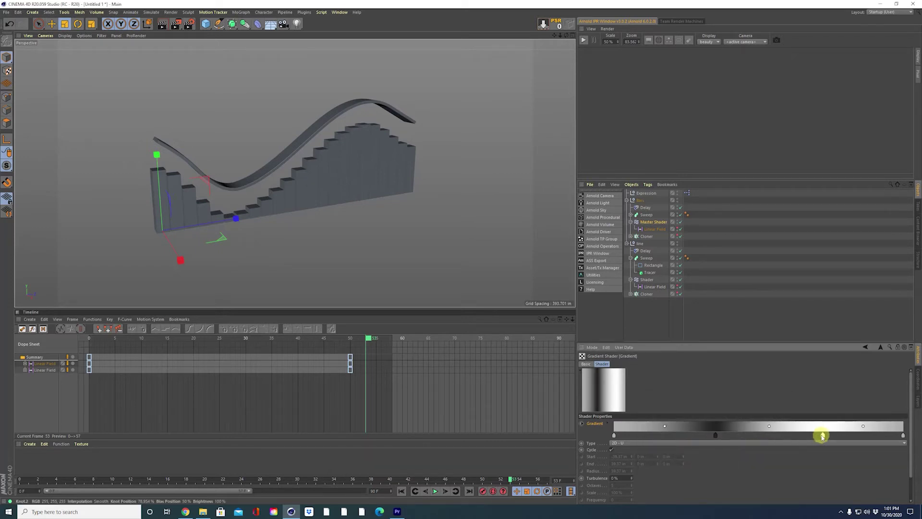
click(902, 436)
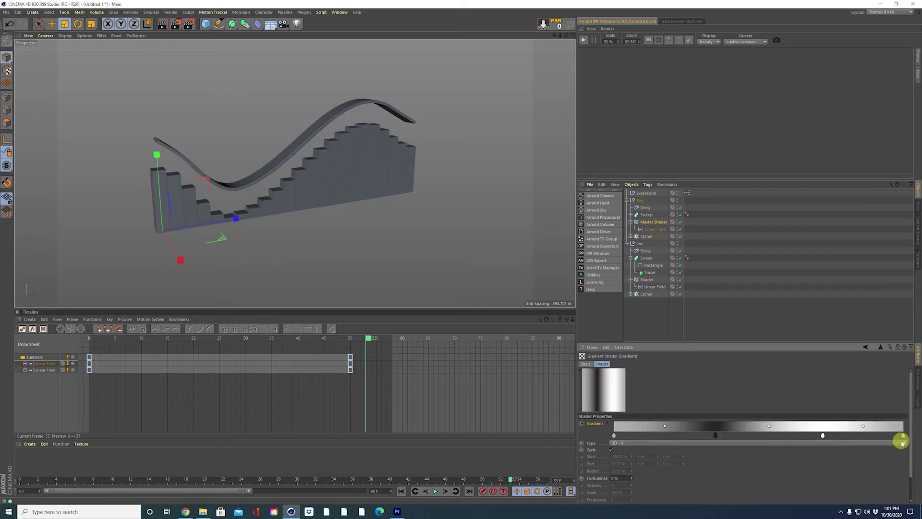
double_click(902, 435)
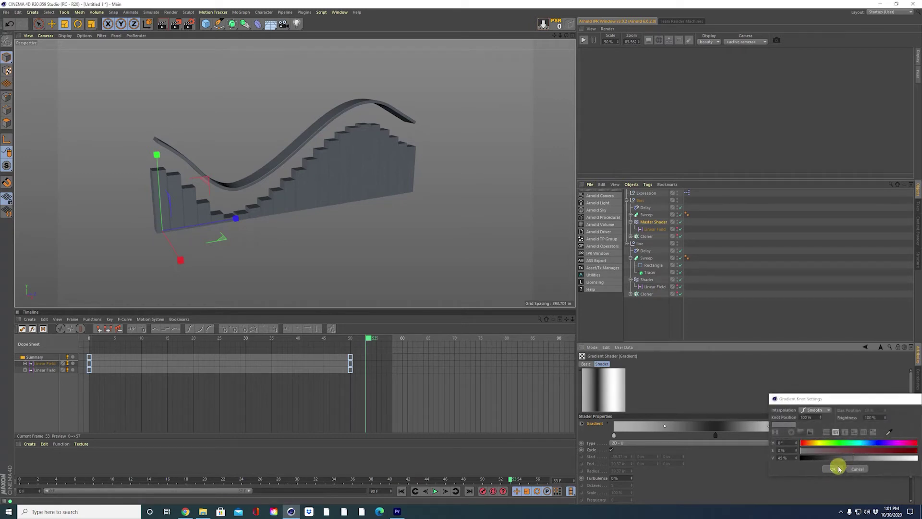
click(839, 468)
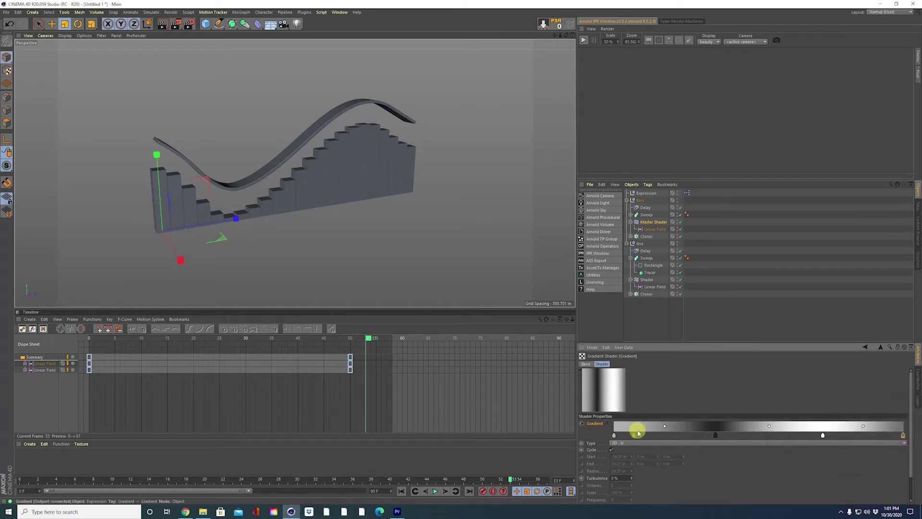
Replay the animation from the start, orbiting to review the gradient change, then stop playback.
click(400, 492)
click(435, 491)
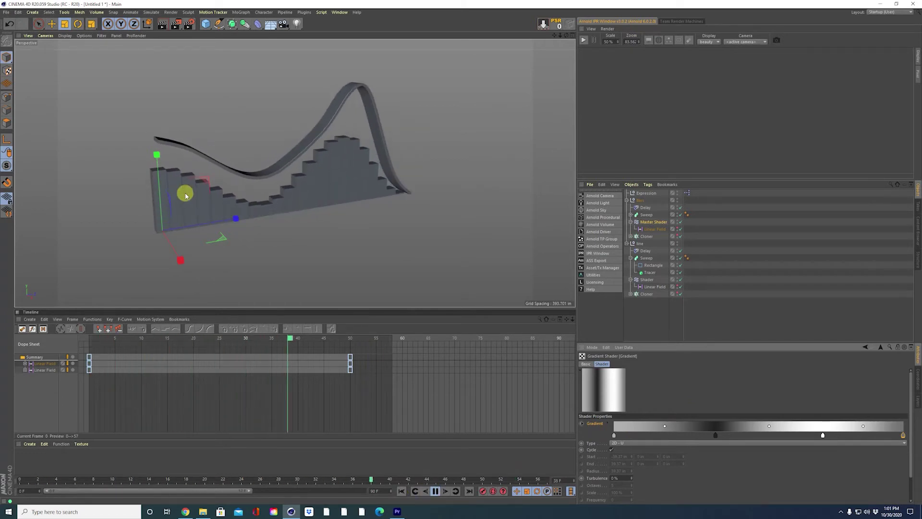
alt+drag(325, 185, 309, 185)
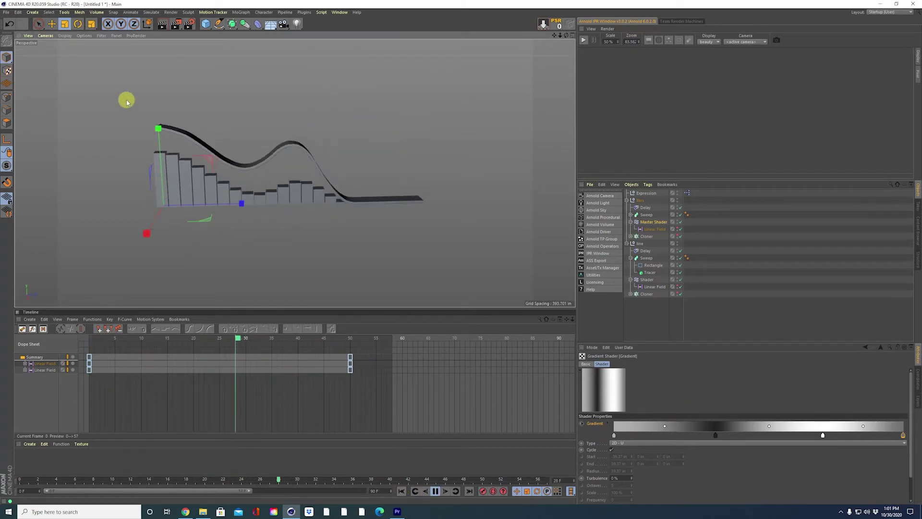
alt+drag(384, 216, 206, 154)
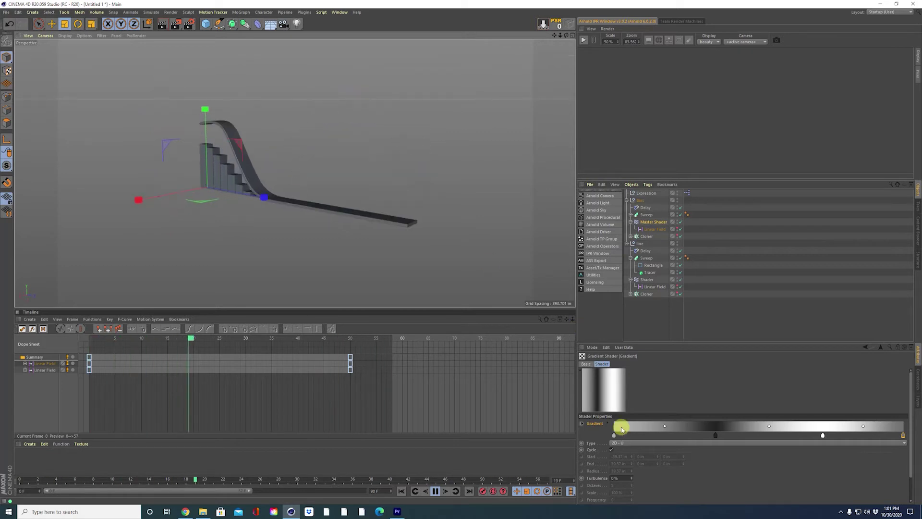
alt+drag(346, 175, 334, 180)
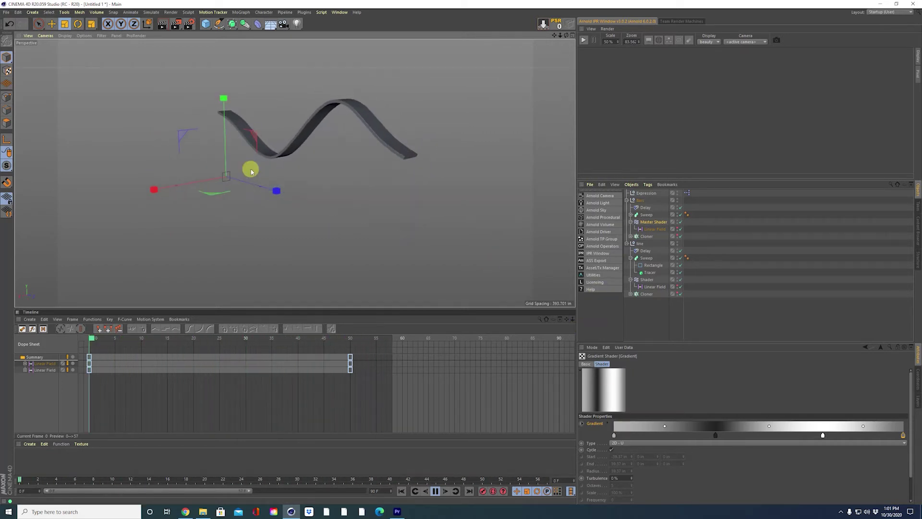
alt+drag(250, 171, 373, 167)
key(F8)
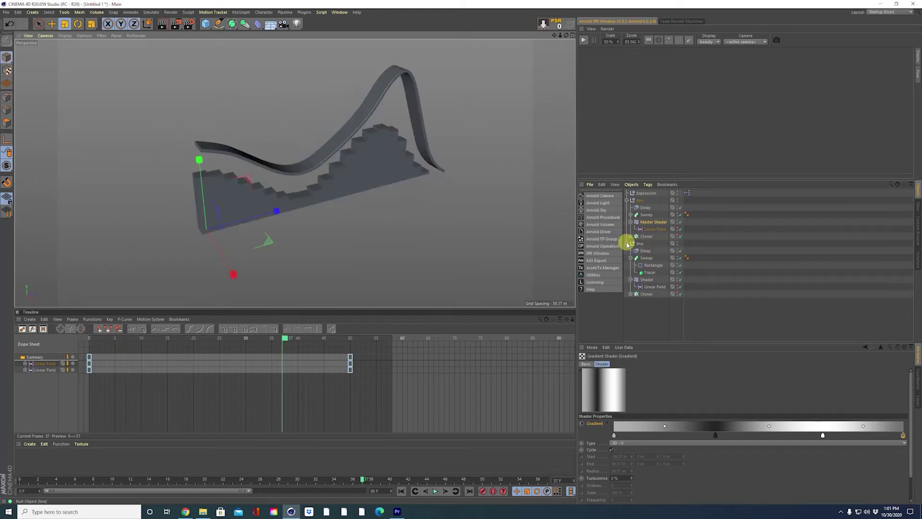
alt+drag(359, 197, 330, 178)
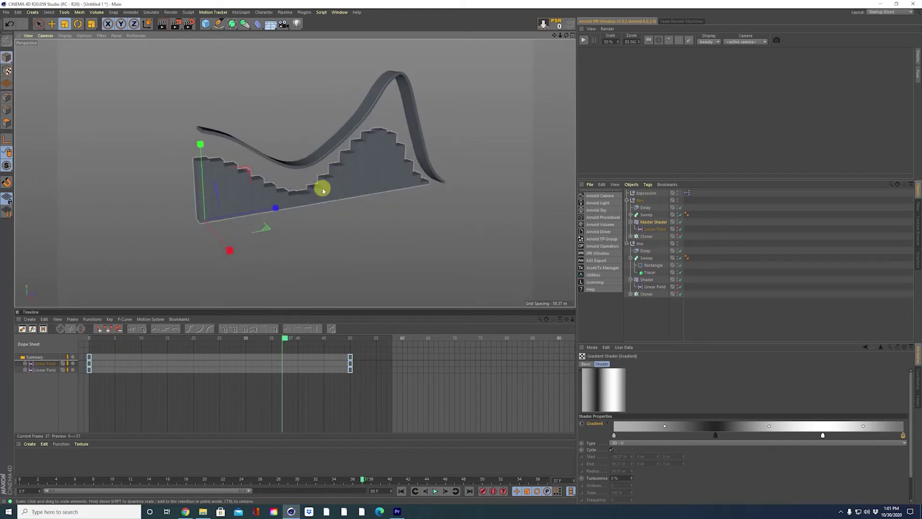
Scale the Linear Field to make the stepped bars taller, then select the Shader and Cloner under line.
drag(253, 170, 326, 201)
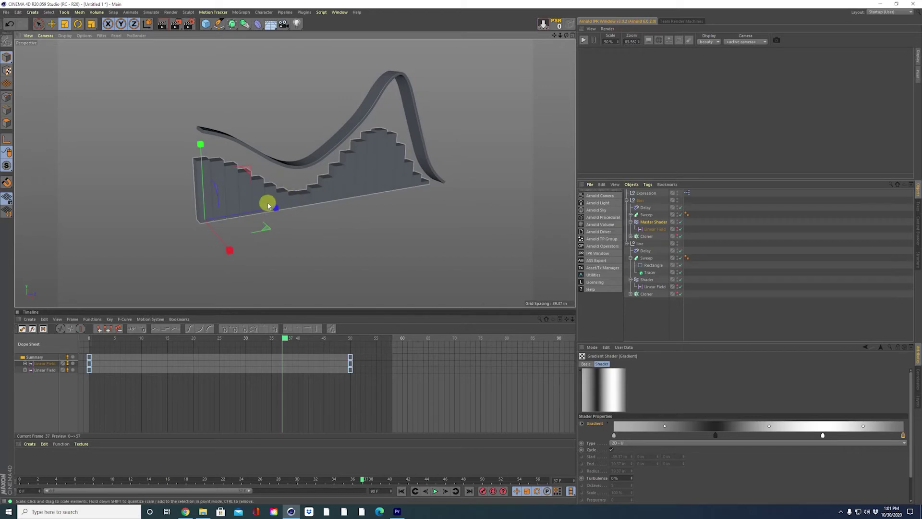
drag(365, 119, 350, 188)
click(644, 280)
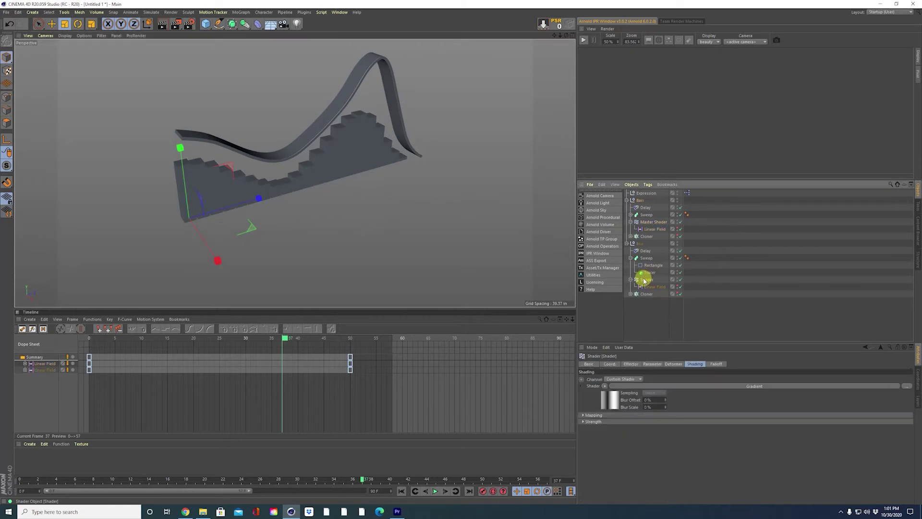
click(644, 295)
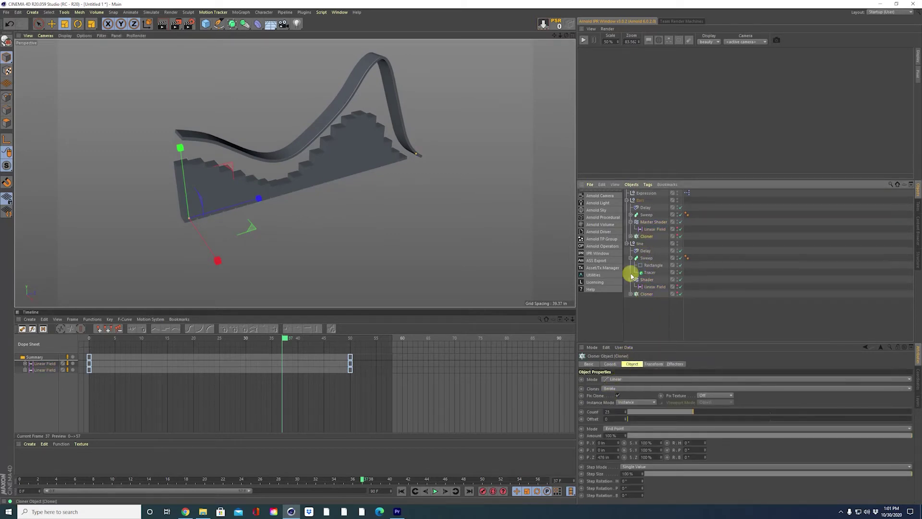
Widen the bars' Rectangle profile to 40.102 in and lower the Cloner count toward 15.
click(631, 214)
click(651, 222)
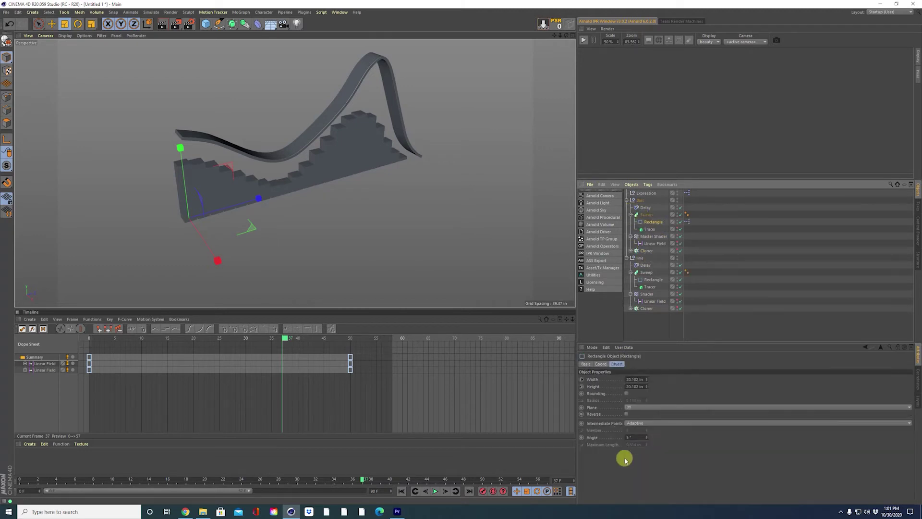
drag(647, 380, 659, 213)
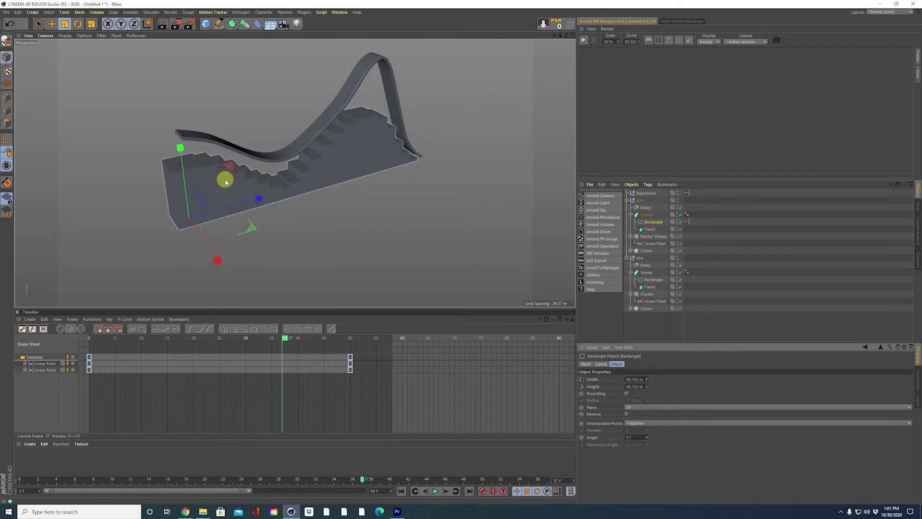
click(647, 250)
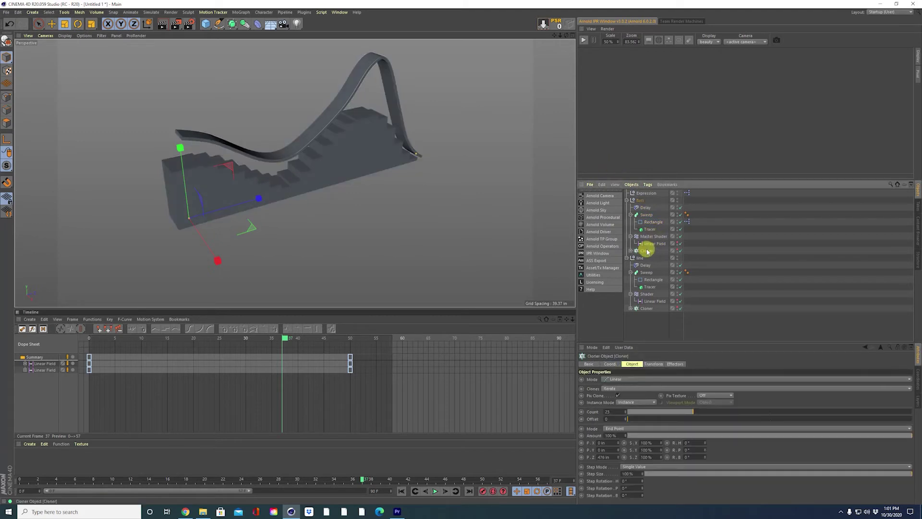
drag(686, 413, 678, 413)
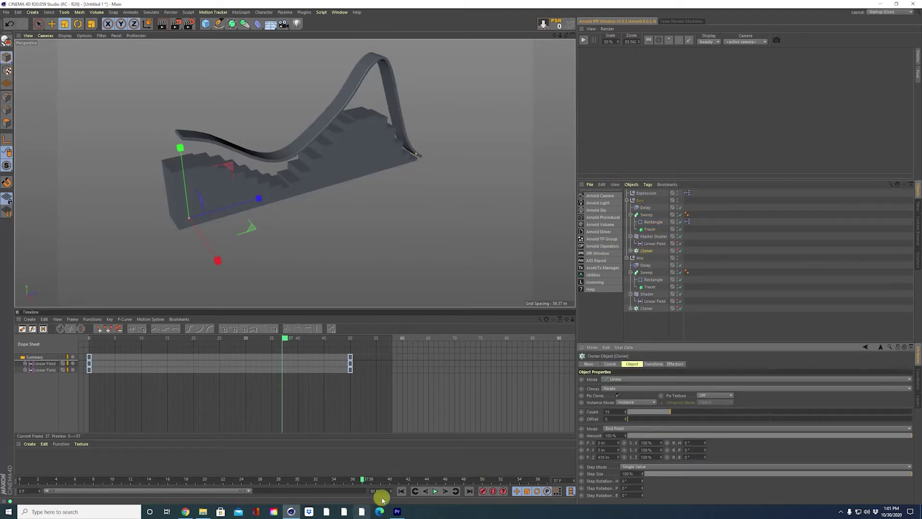
Preview the animation, then lower the Cloner count to 12 and replay it.
click(402, 491)
click(435, 491)
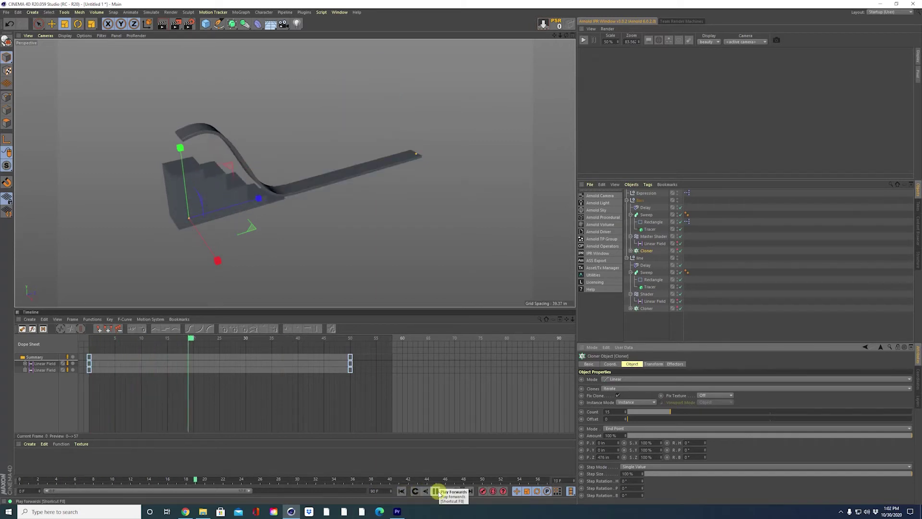
click(436, 490)
drag(667, 412, 664, 413)
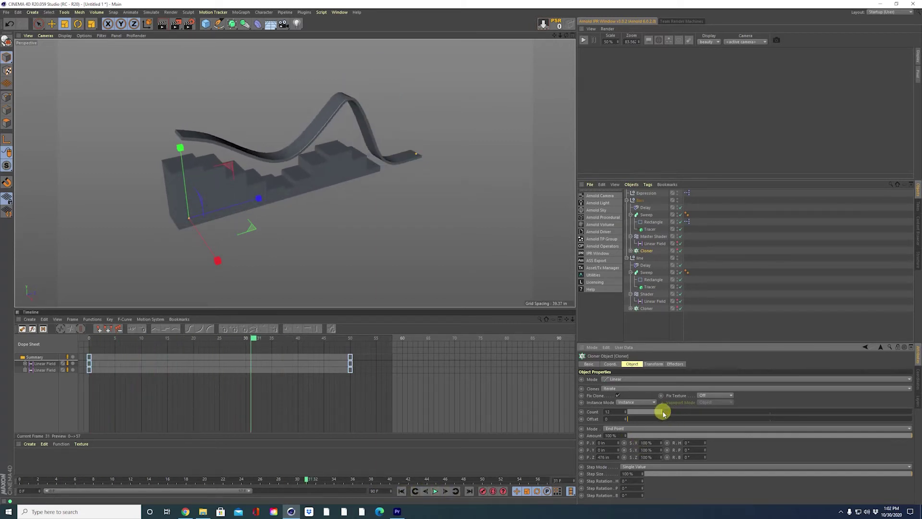
click(398, 491)
click(436, 490)
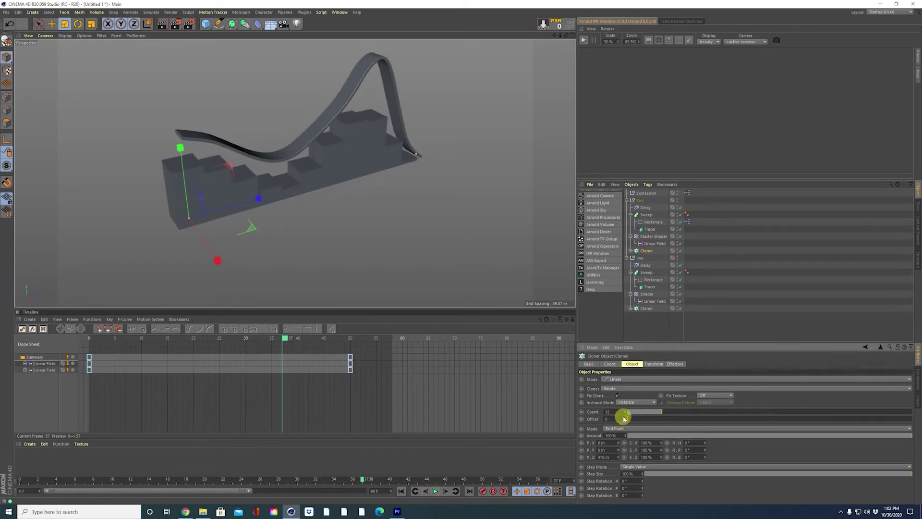
Reduce the Cloner count further to 9 and replay, orbiting around the chunky bars.
click(401, 491)
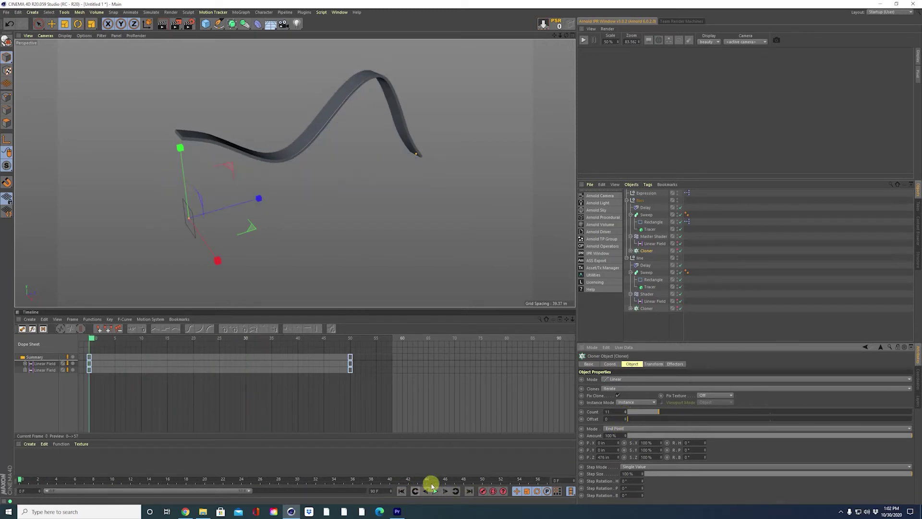
click(435, 491)
click(435, 490)
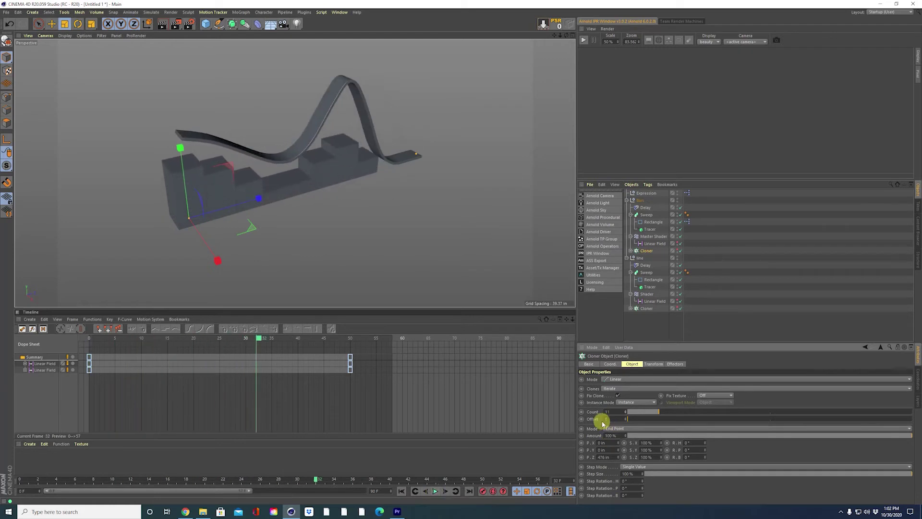
click(625, 414)
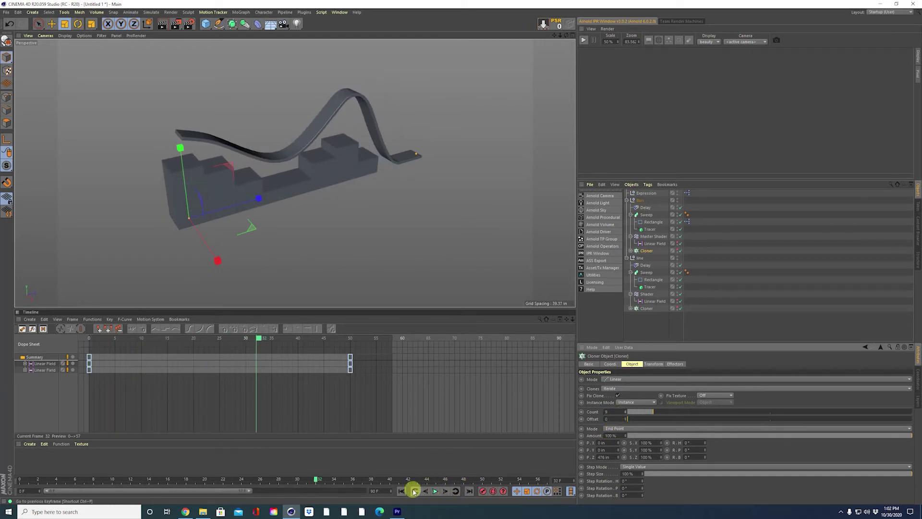
click(402, 491)
click(434, 491)
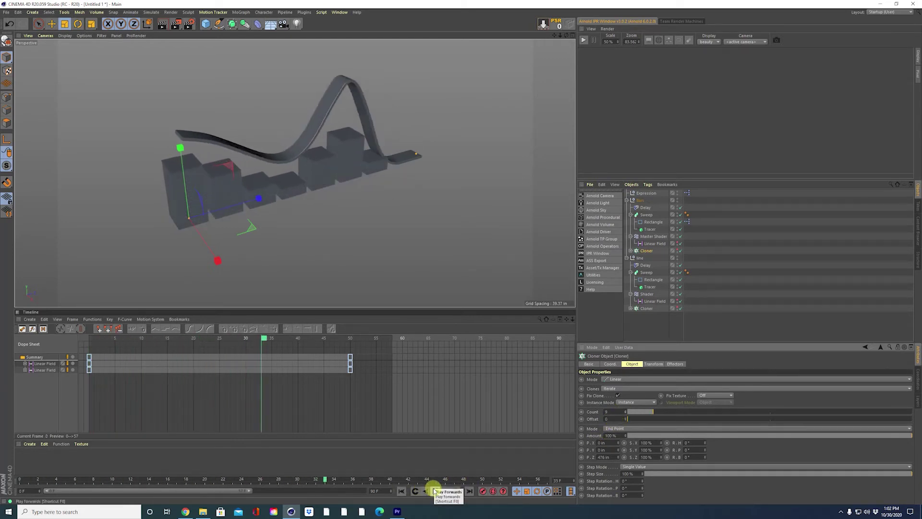
click(434, 490)
mouse_move(278, 226)
alt+mouse_down()
mouse_move(247, 179)
mouse_move(390, 181)
mouse_move(288, 197)
mouse_move(325, 173)
mouse_move(321, 183)
alt+mouse_up()
click(401, 491)
click(436, 490)
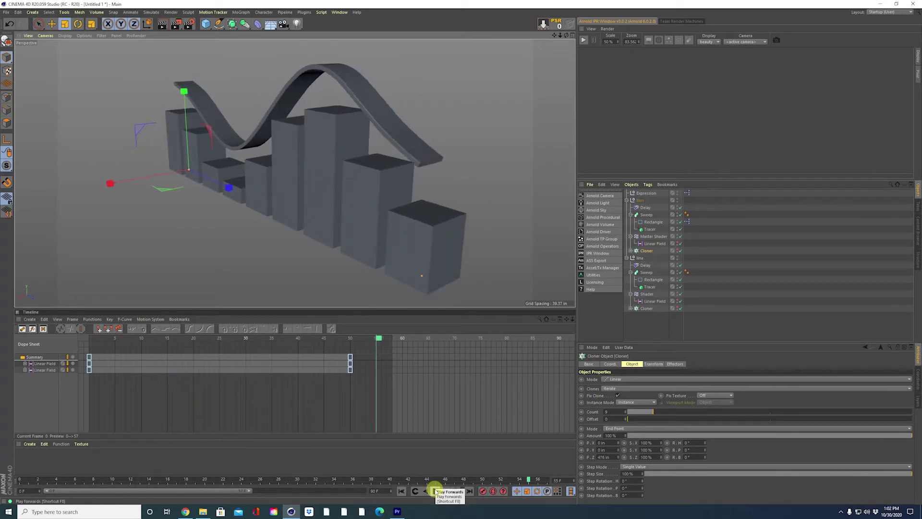
Undo the Count and Rectangle changes, restoring thin dense bars with a 20.102 in profile.
click(436, 491)
alt+drag(432, 258, 460, 255)
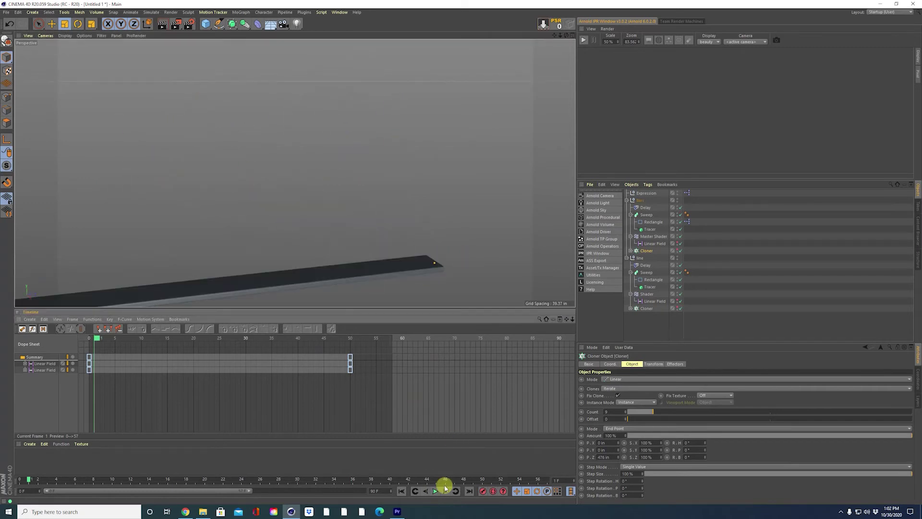
click(436, 491)
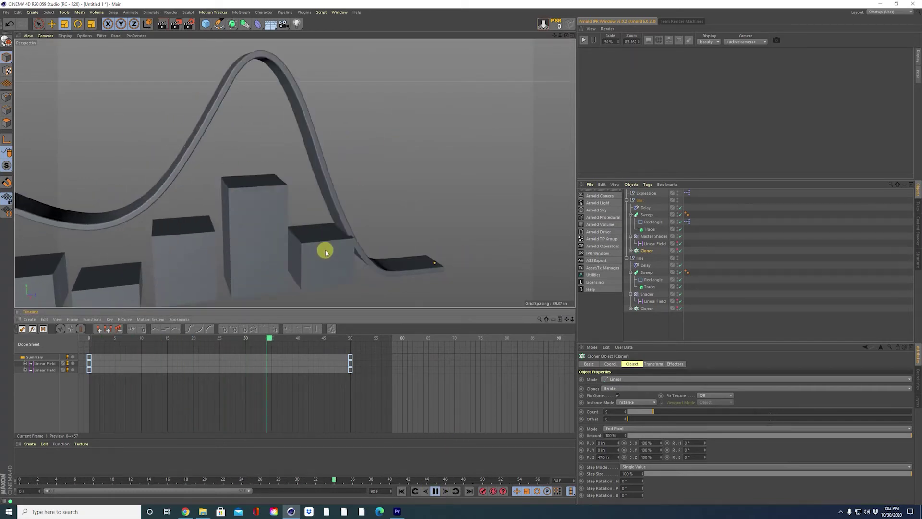
click(436, 491)
alt+drag(302, 119, 328, 197)
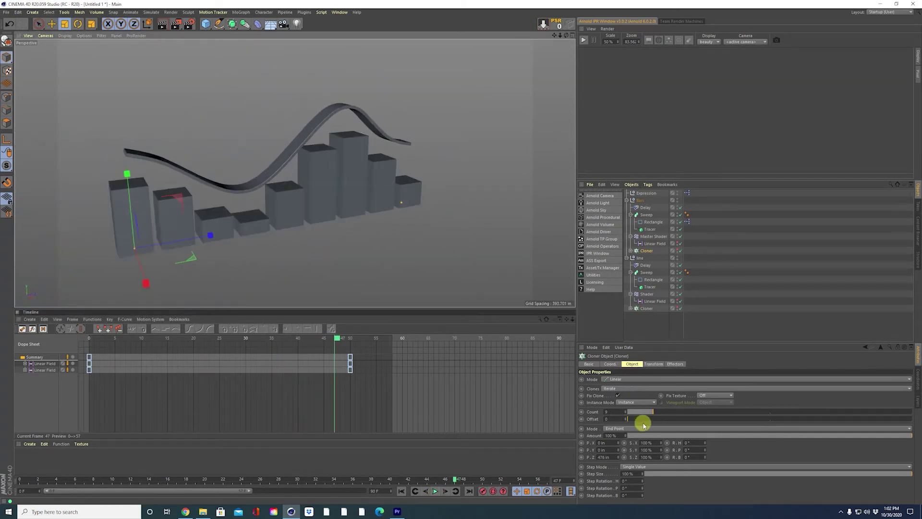
key(ctrl+z)
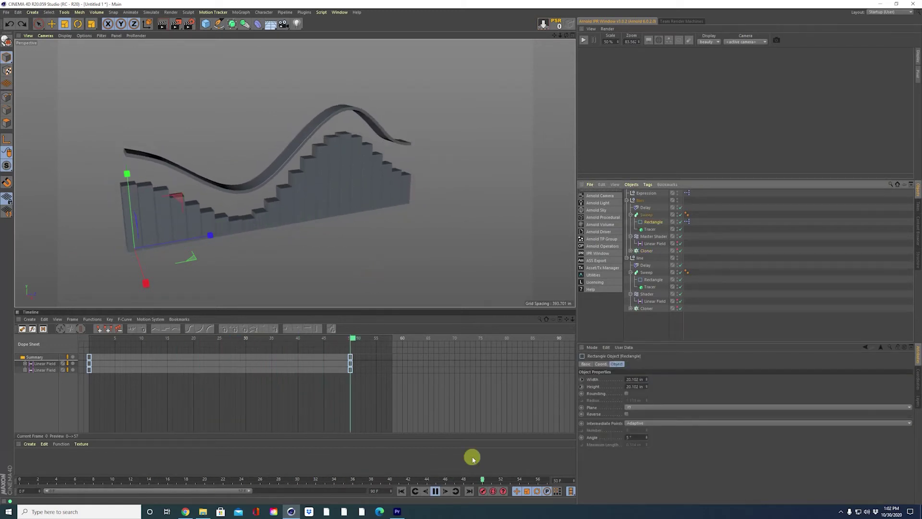
Stop playback and collapse the line groups in the Object Manager.
click(435, 491)
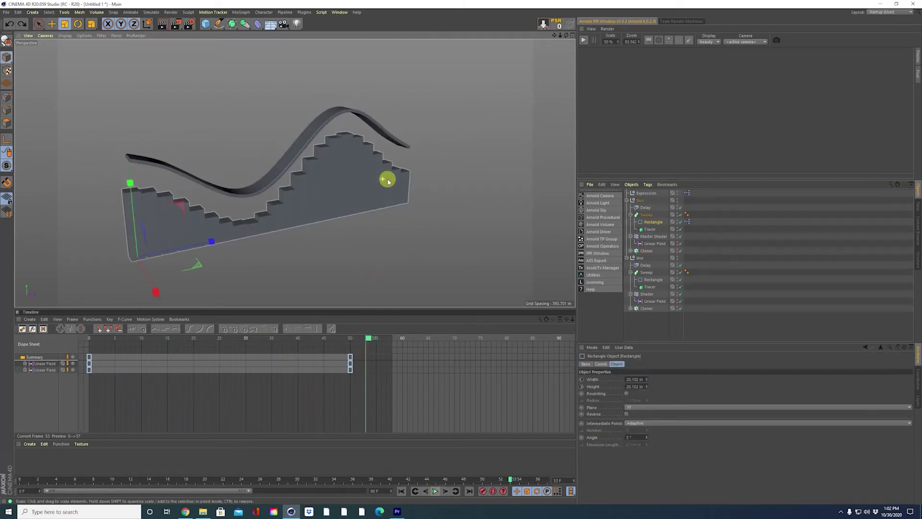
click(626, 199)
click(626, 207)
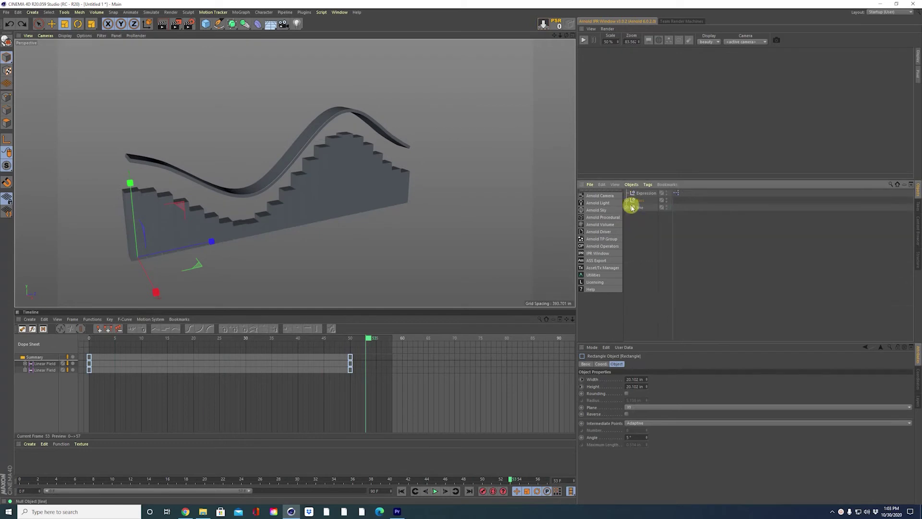
click(633, 218)
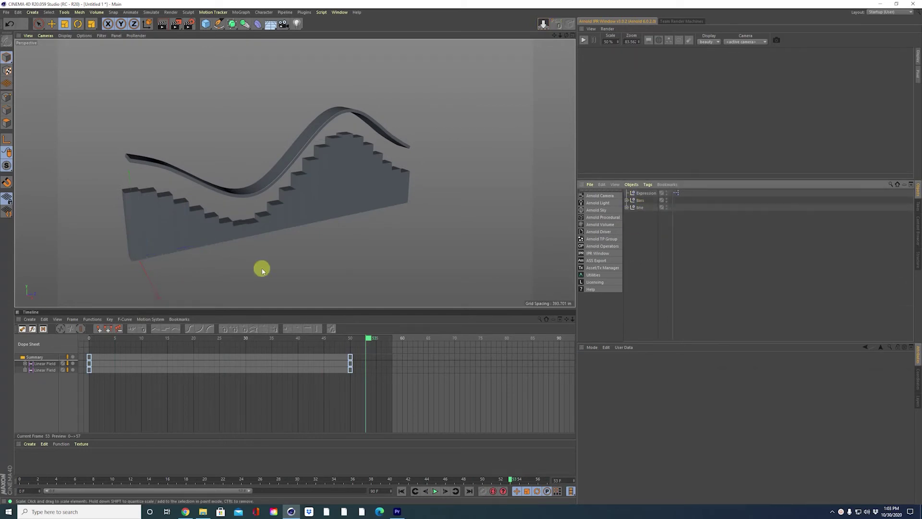
Create a new material Mat and apply it to the Bars group, turning the bars light grey.
double_click(109, 462)
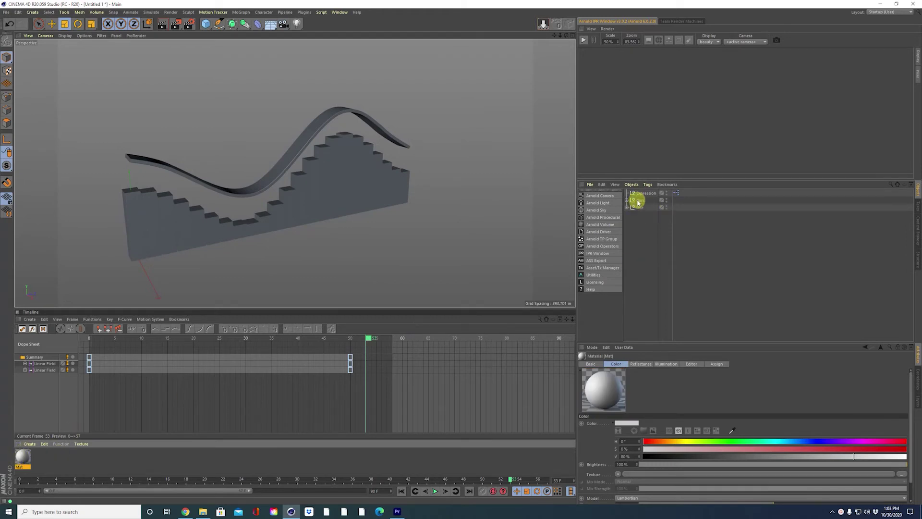
drag(639, 203, 639, 202)
click(627, 200)
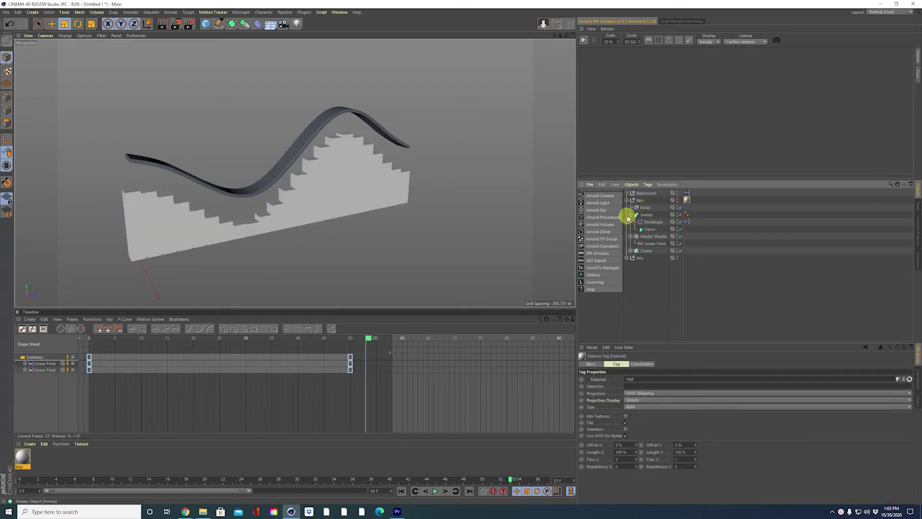
click(630, 215)
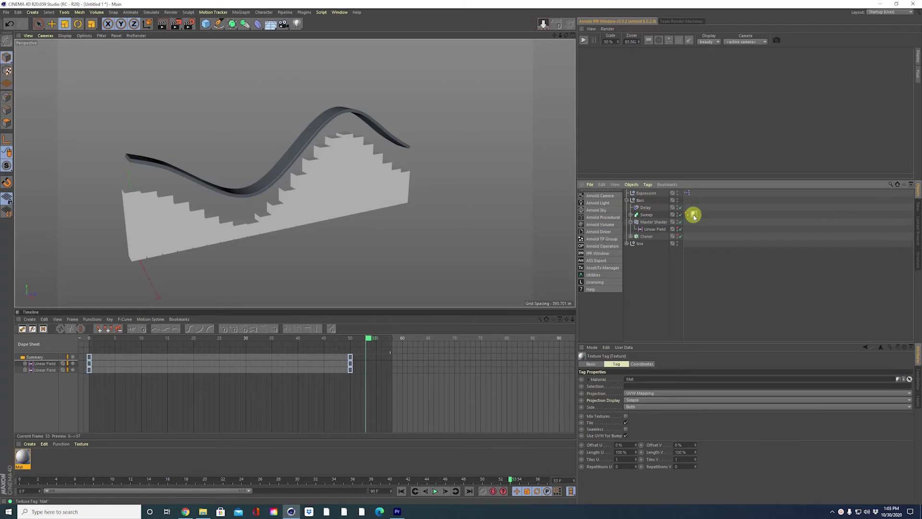
click(640, 214)
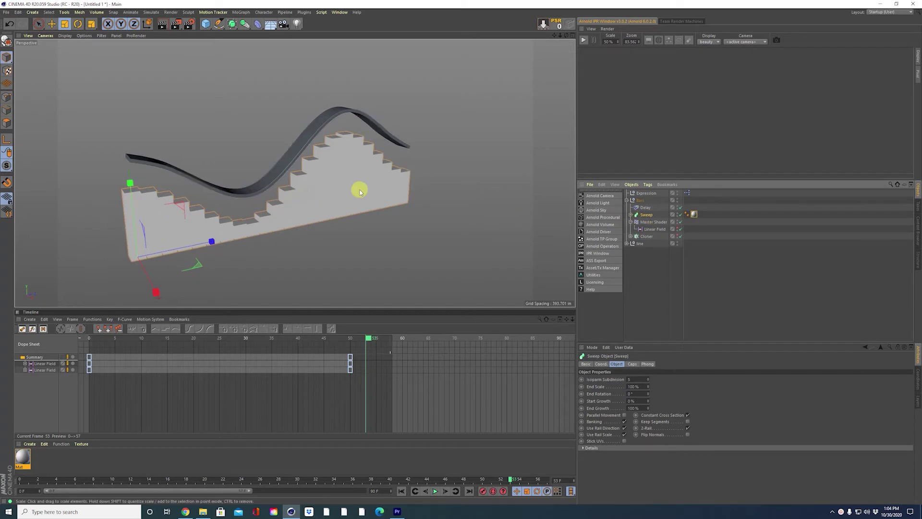
Add a Fracture object holding the bars' Sweep, set to Explode Segments & Connect.
click(240, 12)
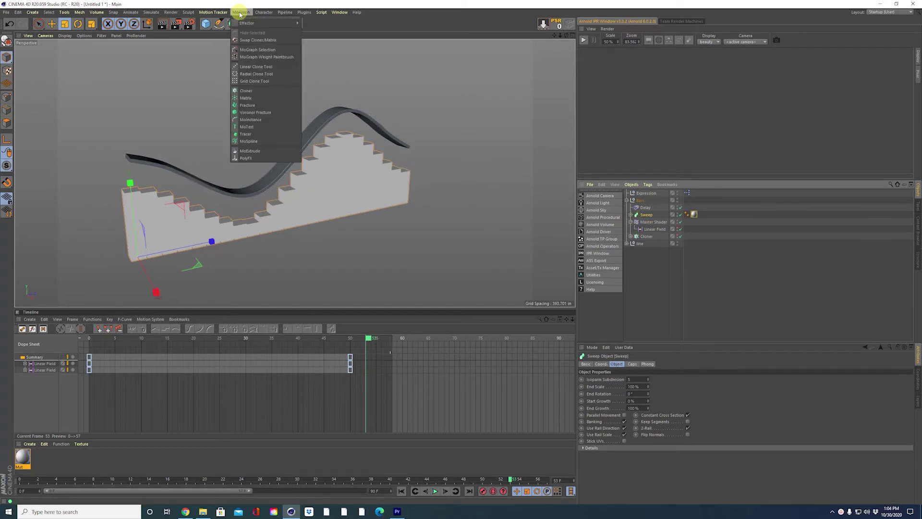
click(259, 106)
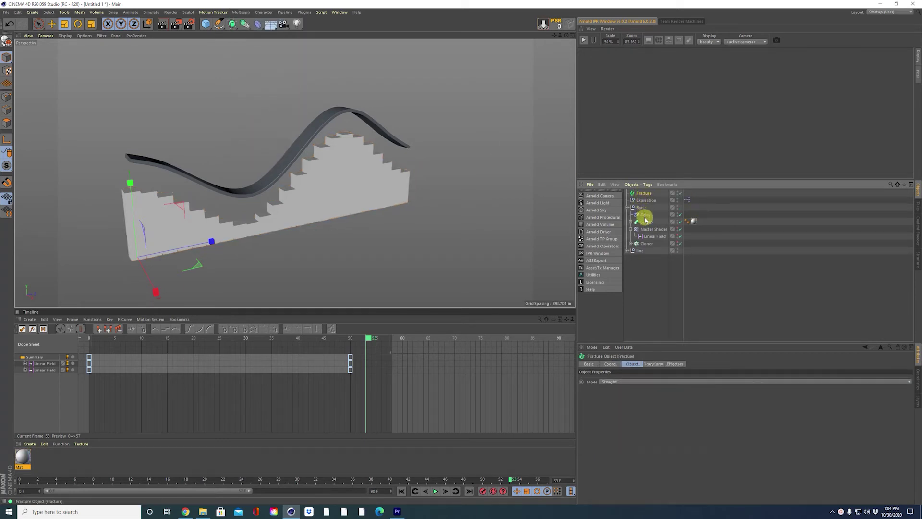
drag(647, 221, 649, 217)
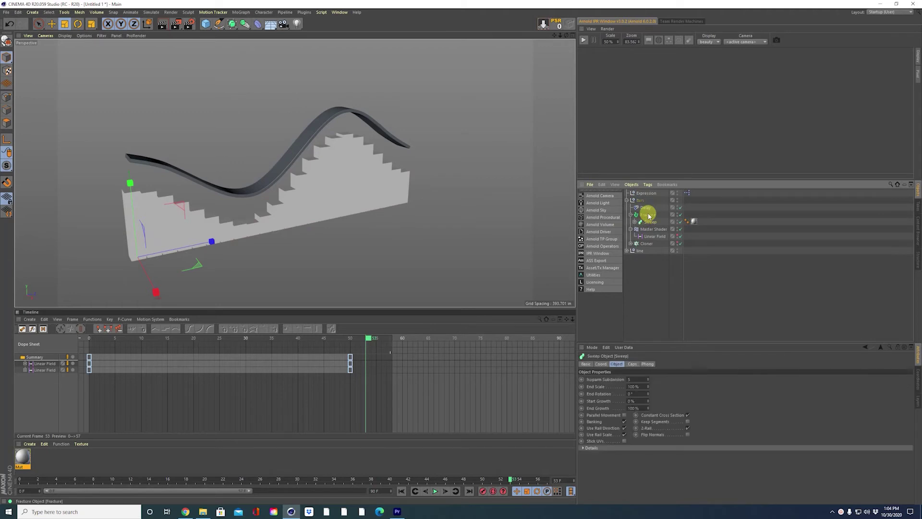
click(647, 215)
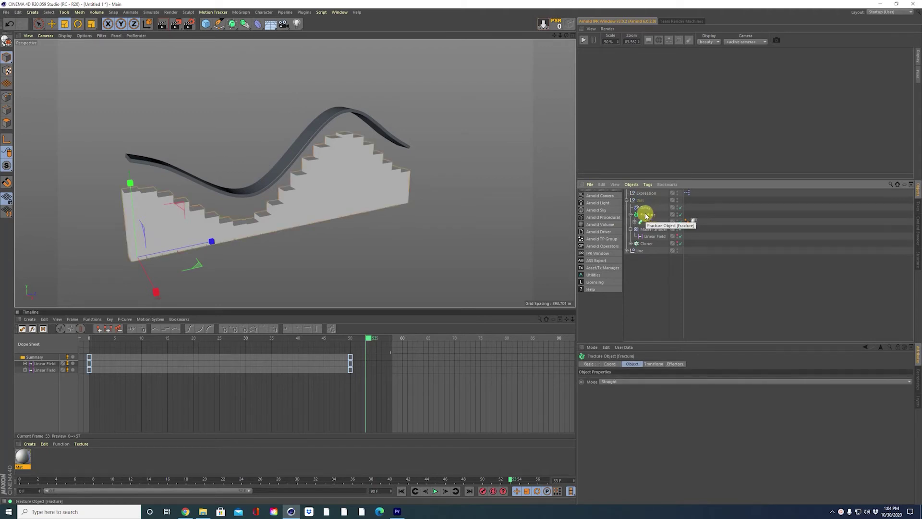
click(619, 381)
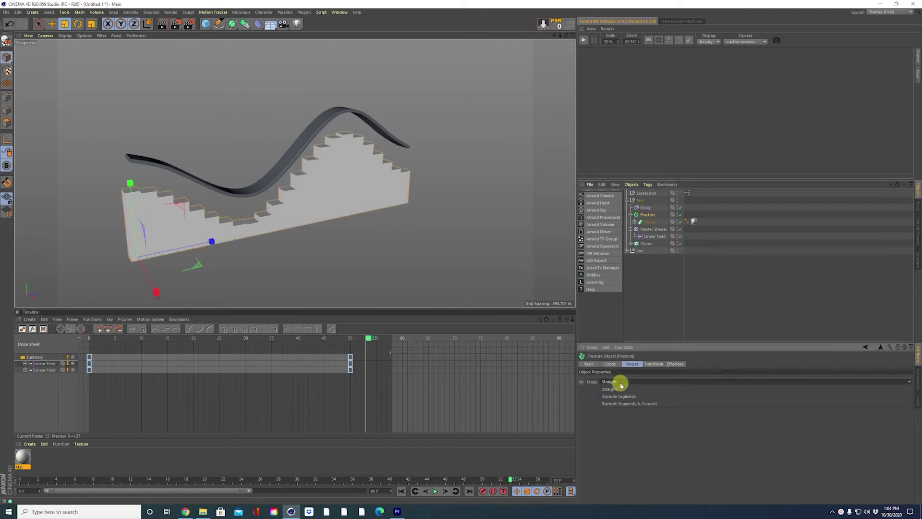
click(642, 404)
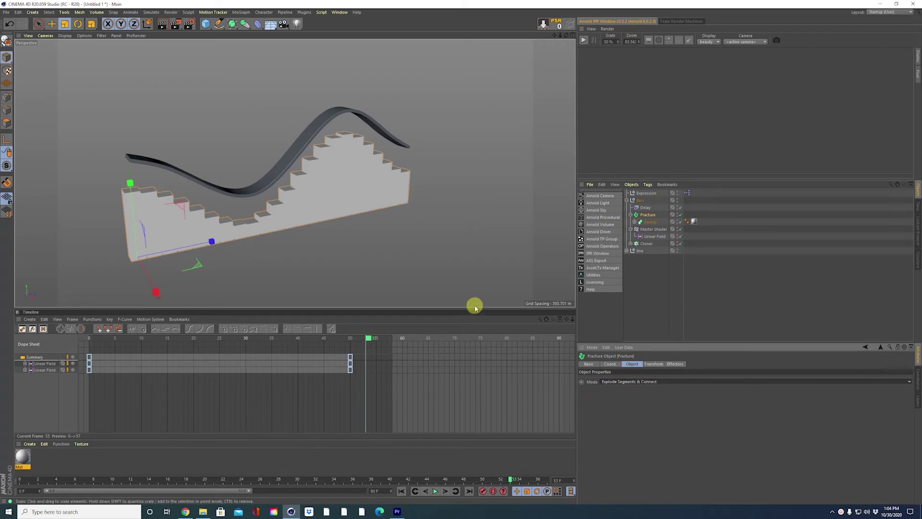
Replay the animation and move the Mat texture tag from the Sweep to the Fracture.
click(401, 491)
click(435, 491)
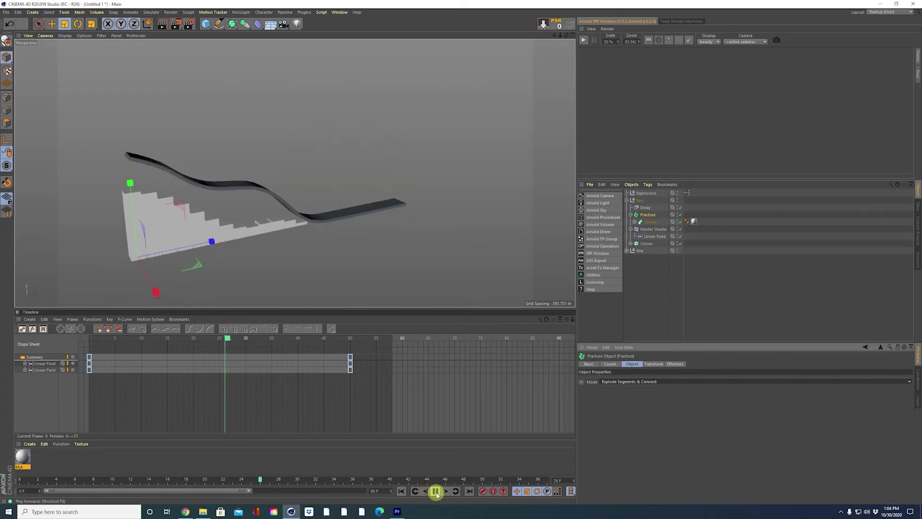
drag(693, 221, 688, 214)
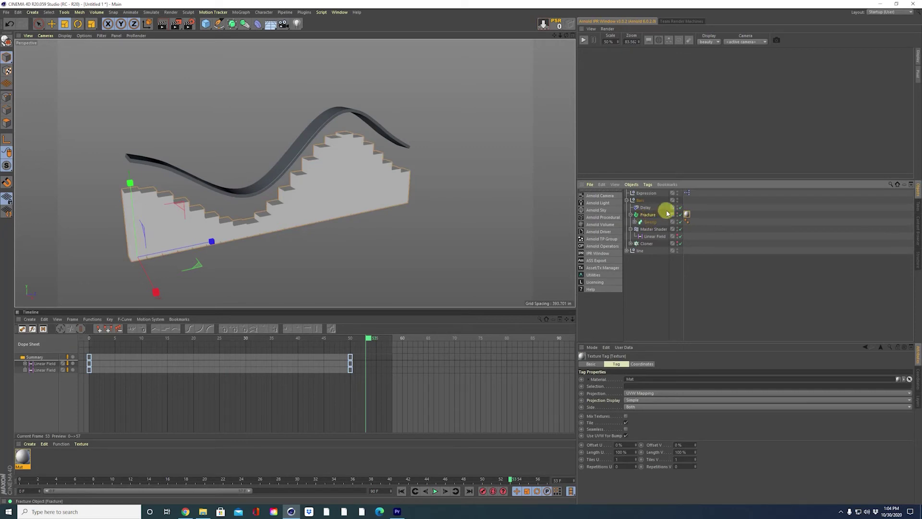
Add a Step effector to the Fracture object.
click(628, 340)
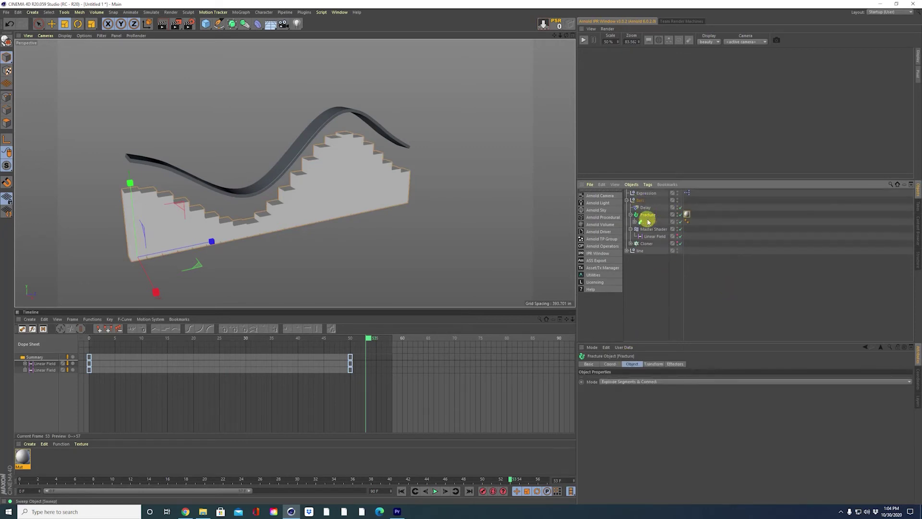
click(263, 12)
mouse_move(241, 12)
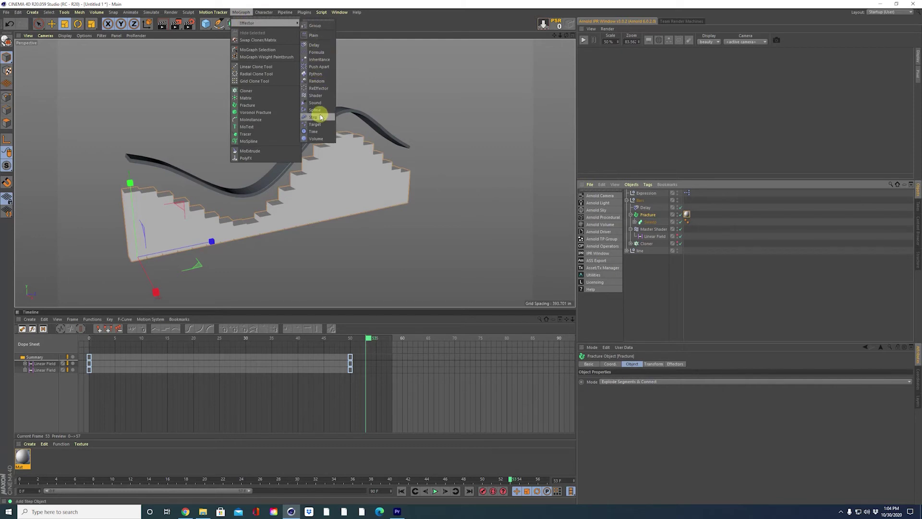
click(322, 119)
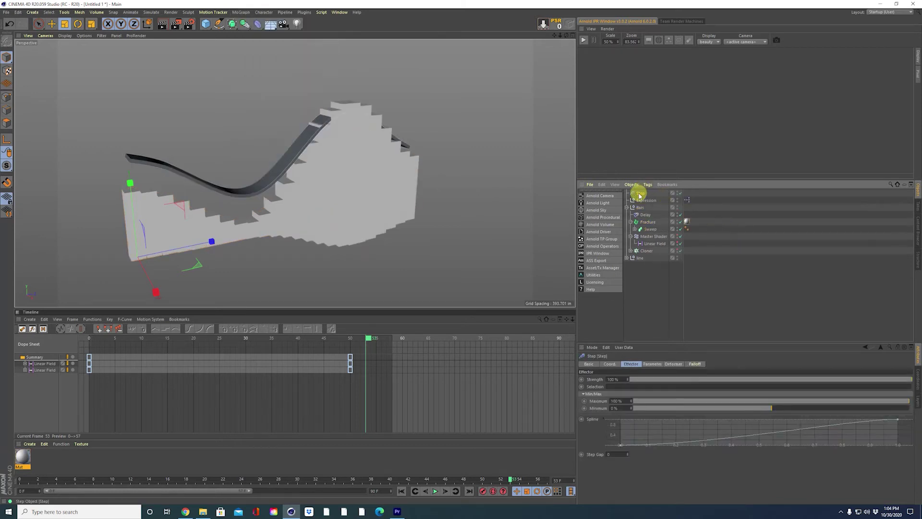
Turn off the Step effector's Scale, set Color Mode to Effector Color, and open Mat.
click(652, 364)
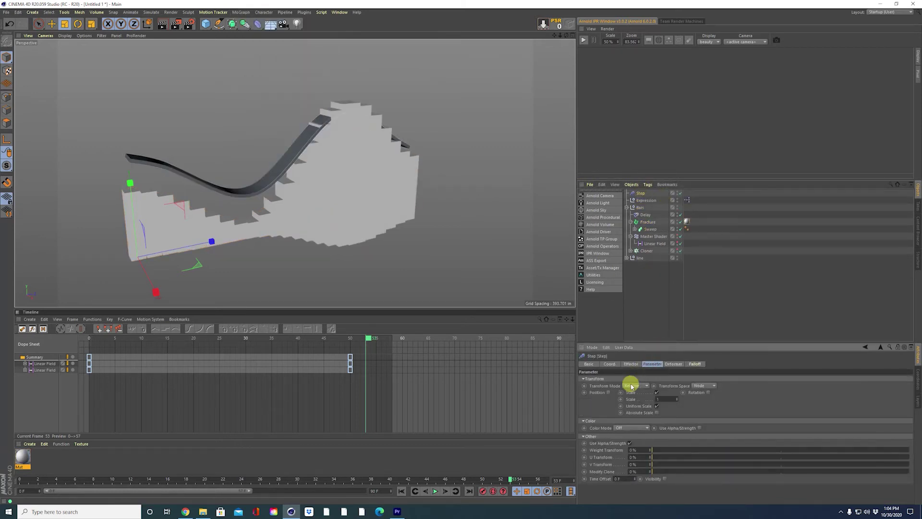
click(656, 393)
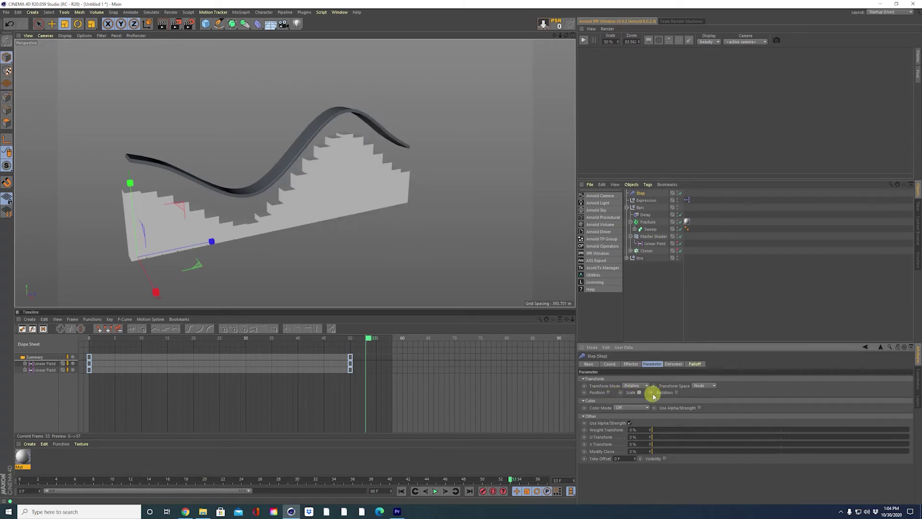
click(630, 408)
click(635, 423)
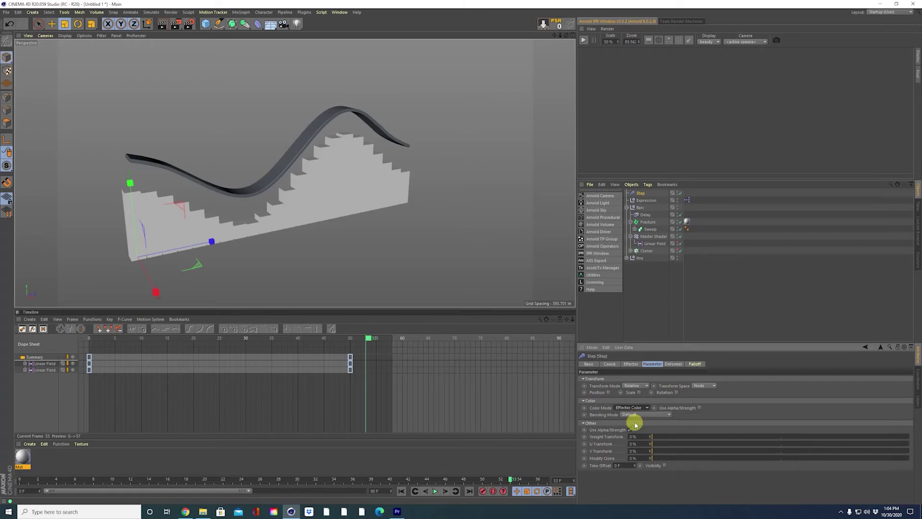
double_click(16, 456)
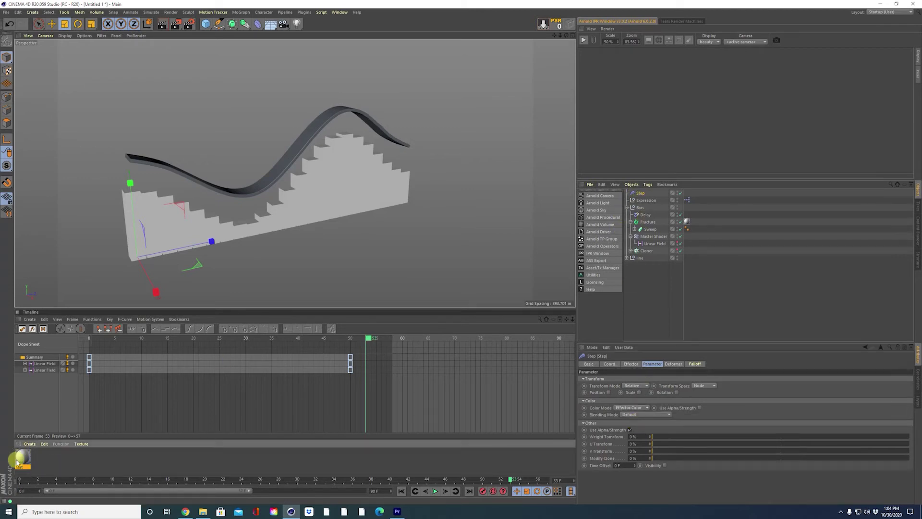
Put a MoGraph Color Shader in the Mat material's Color texture slot.
drag(284, 47, 656, 87)
click(569, 161)
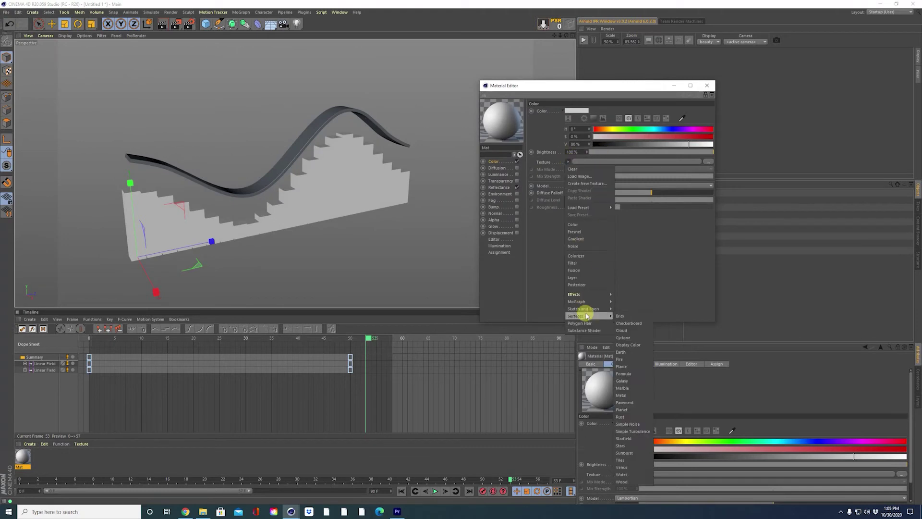
mouse_move(583, 301)
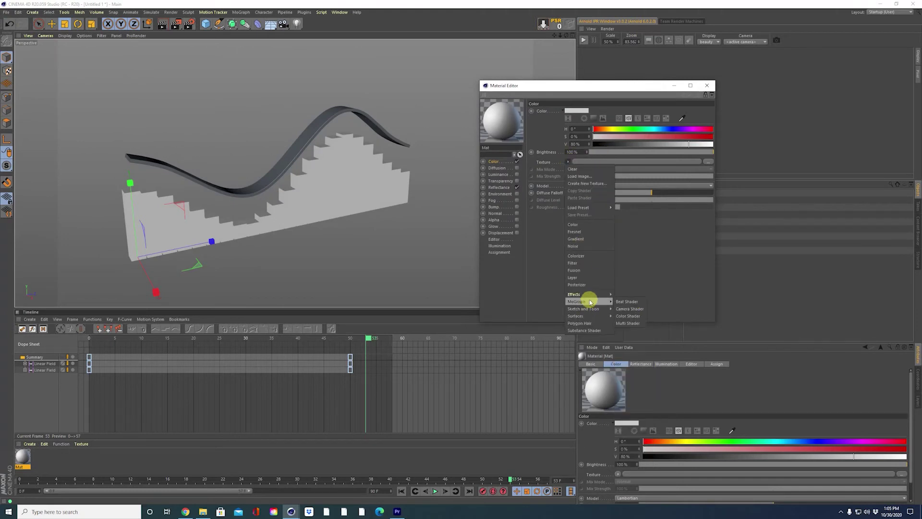
click(628, 316)
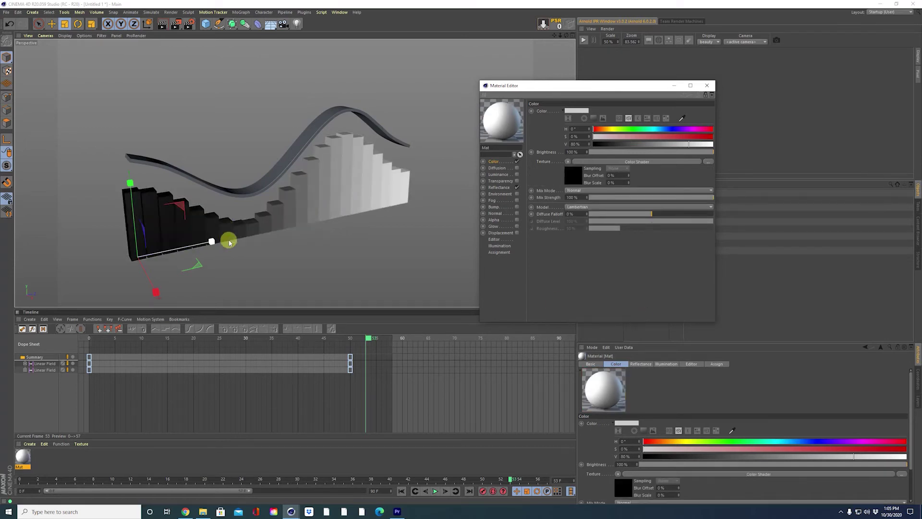
click(478, 193)
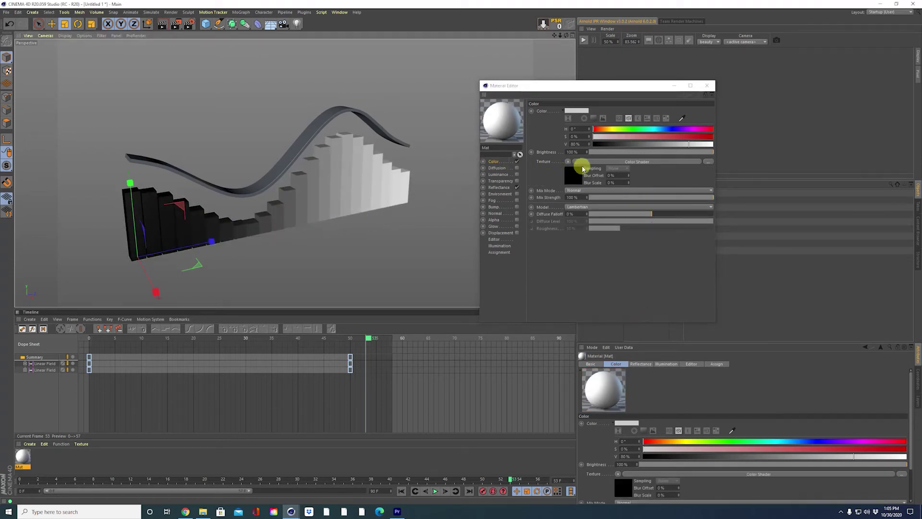
Replace the Color texture with a Colorizer and open its black-red-yellow gradient.
click(567, 162)
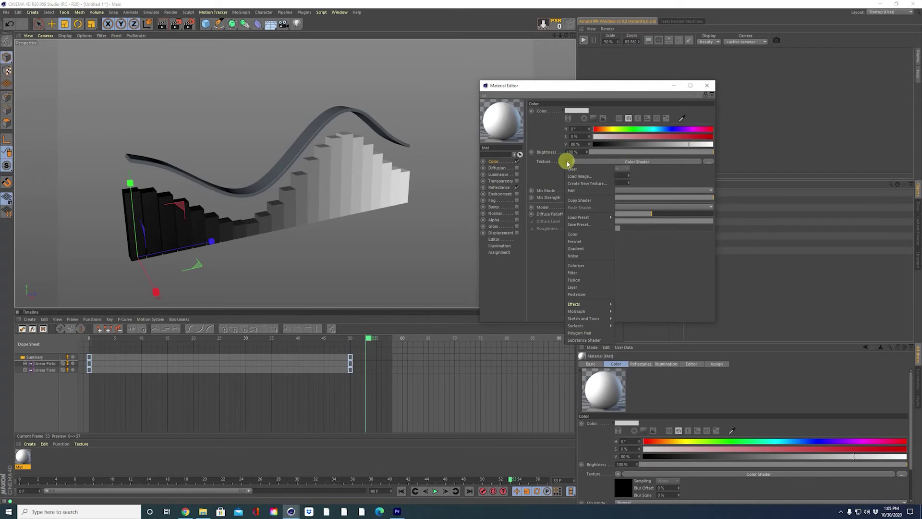
click(594, 265)
click(236, 213)
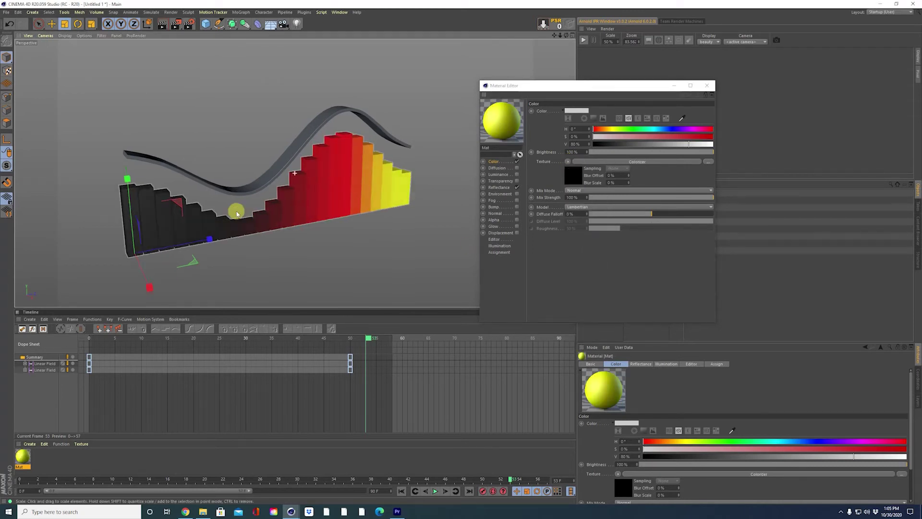
alt+drag(237, 213, 309, 181)
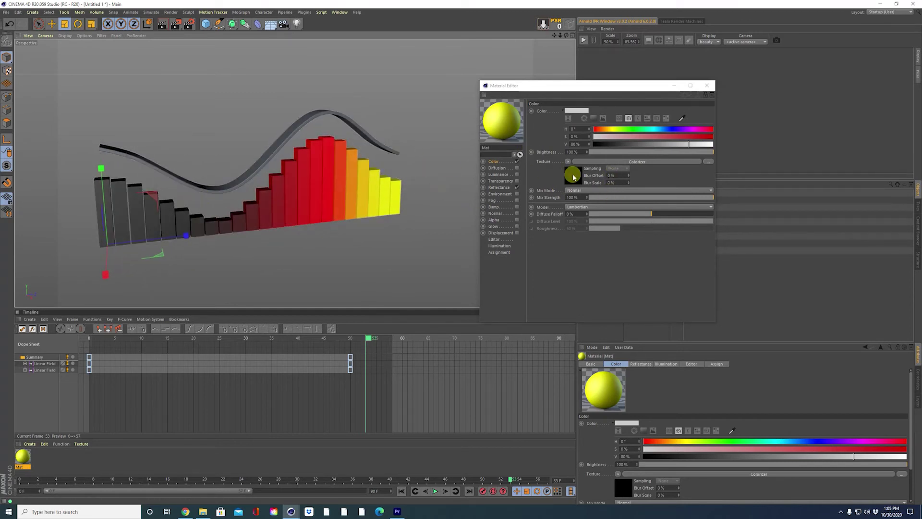
click(572, 176)
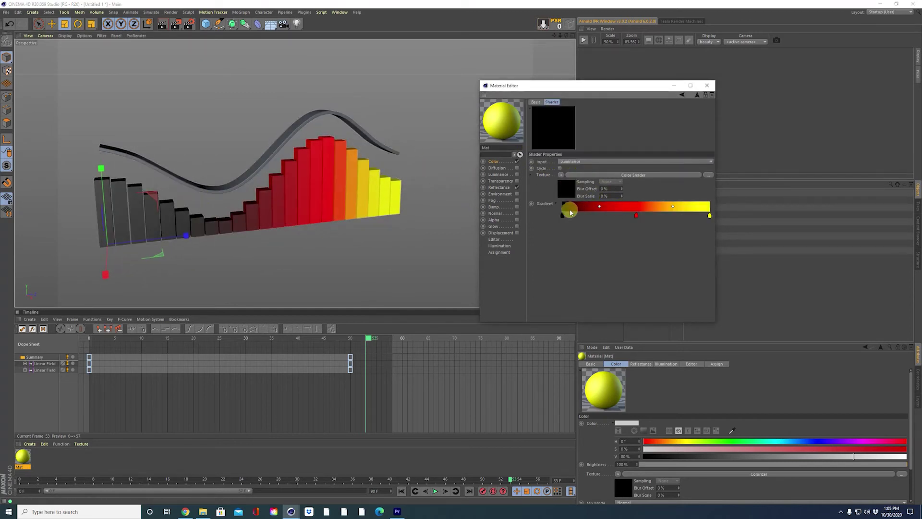
drag(623, 86, 503, 89)
drag(640, 254, 629, 210)
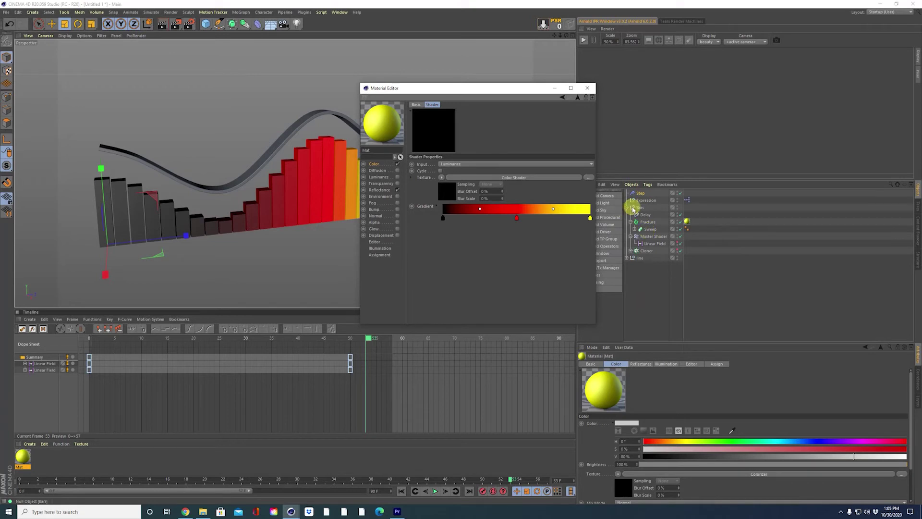
Set the Master Shader's Shading gradient as an XPresso driver.
click(644, 207)
click(642, 237)
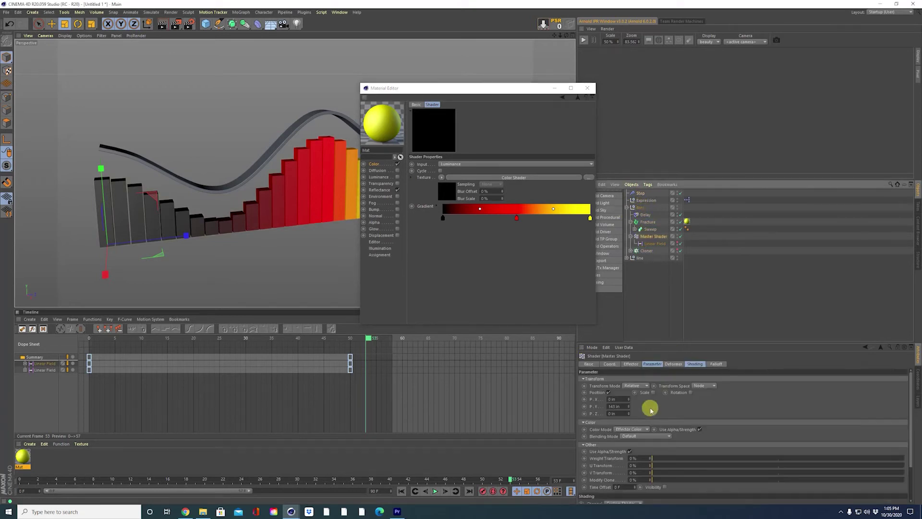
click(695, 364)
click(614, 401)
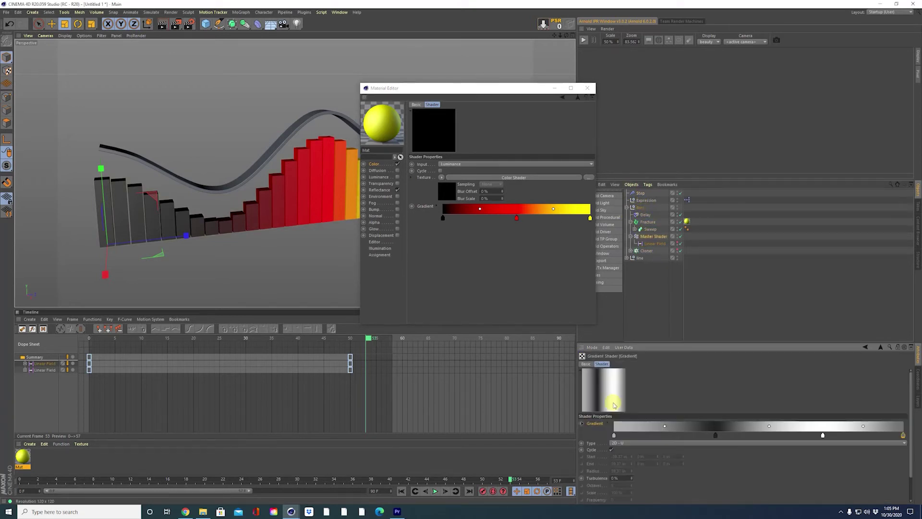
right_click(589, 427)
mouse_move(610, 384)
click(666, 384)
Set the Colorizer gradient as Driven (Relative), turning the bars greyscale.
right_click(426, 211)
mouse_move(444, 216)
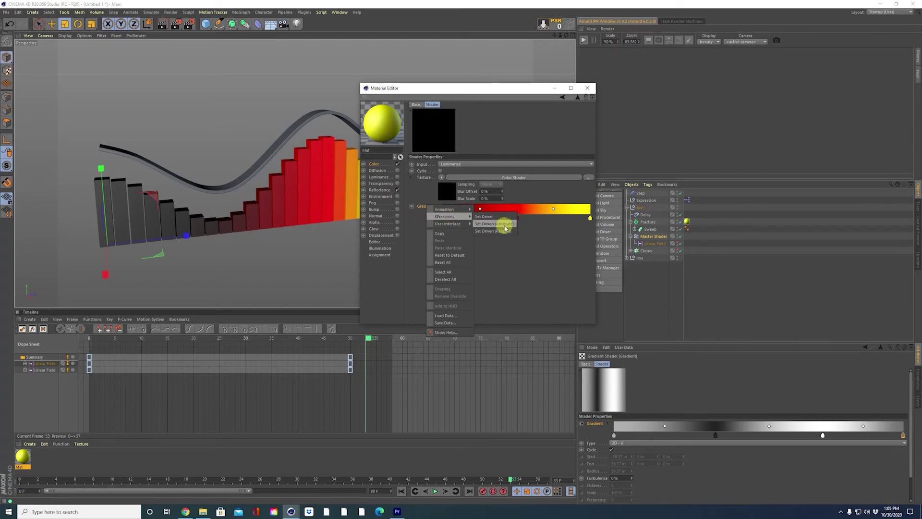
click(504, 231)
drag(457, 84, 588, 116)
alt+drag(356, 186, 341, 194)
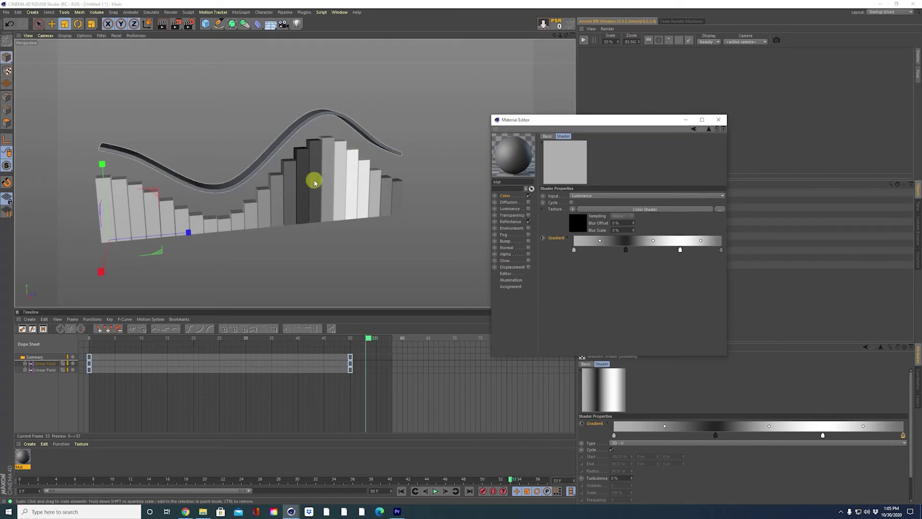
Uncheck Linear Workflow in Project Settings and review the new bar shading in the viewport.
mouse_move(304, 183)
alt+mouse_down()
mouse_move(284, 186)
mouse_move(300, 188)
alt+mouse_up()
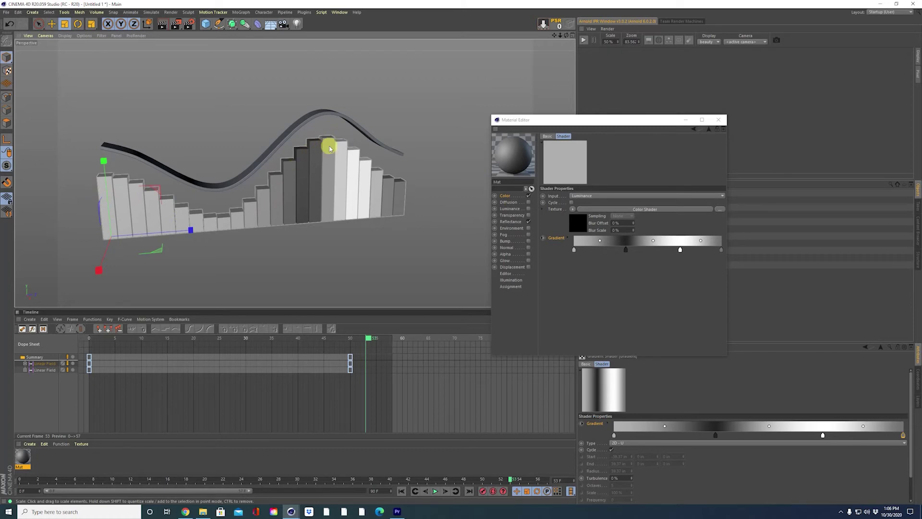
alt+drag(330, 149, 333, 171)
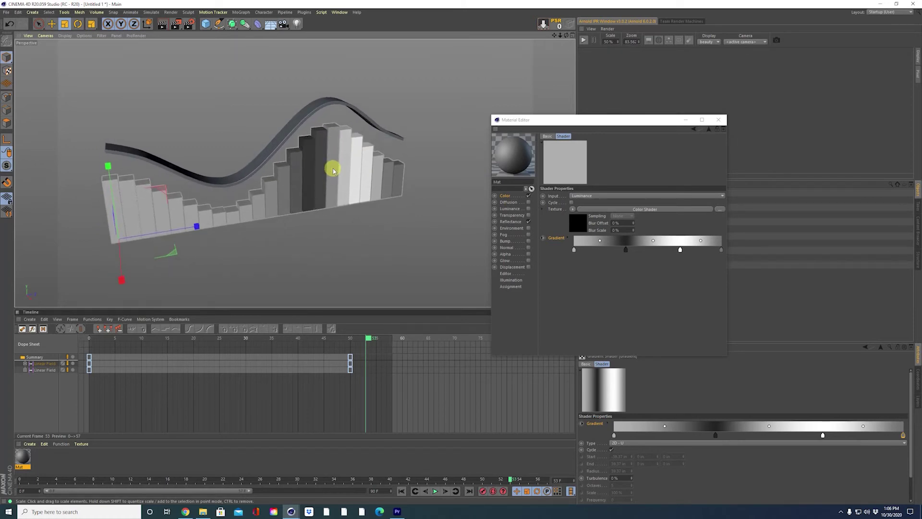
drag(634, 121, 594, 68)
click(595, 364)
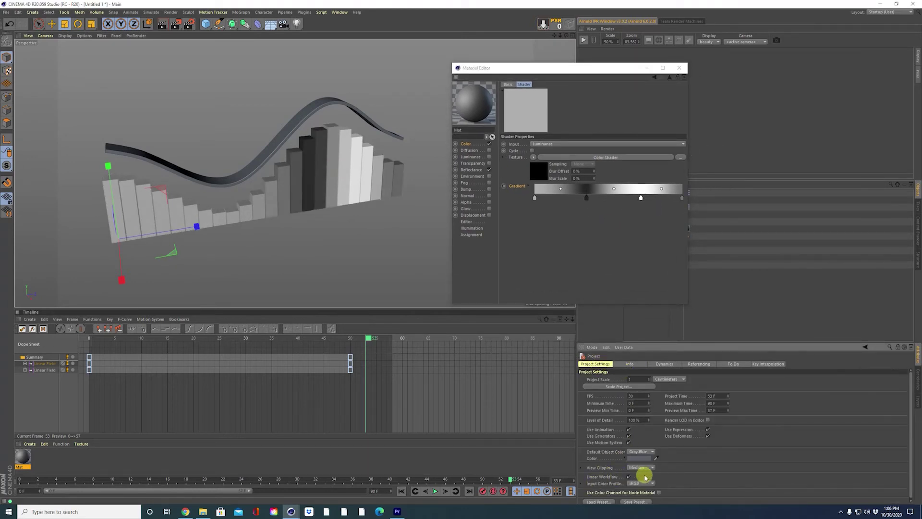
click(628, 476)
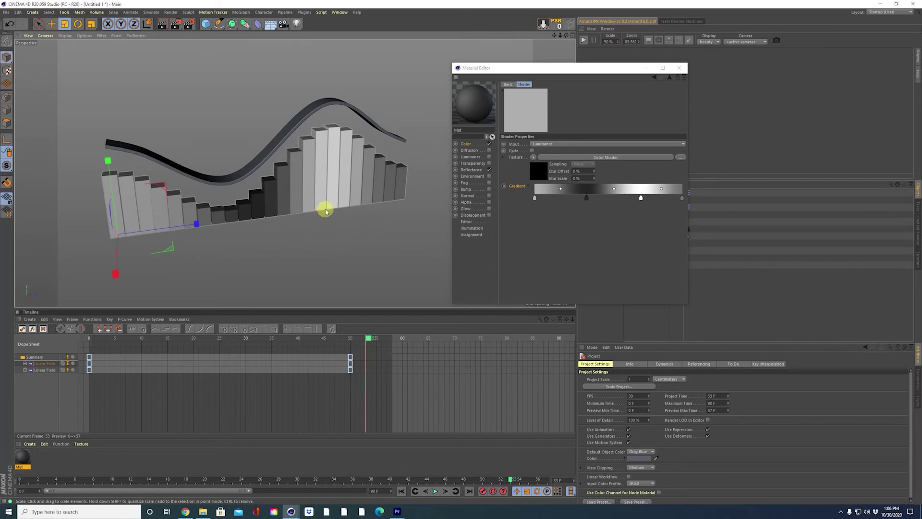
alt+drag(325, 211, 328, 168)
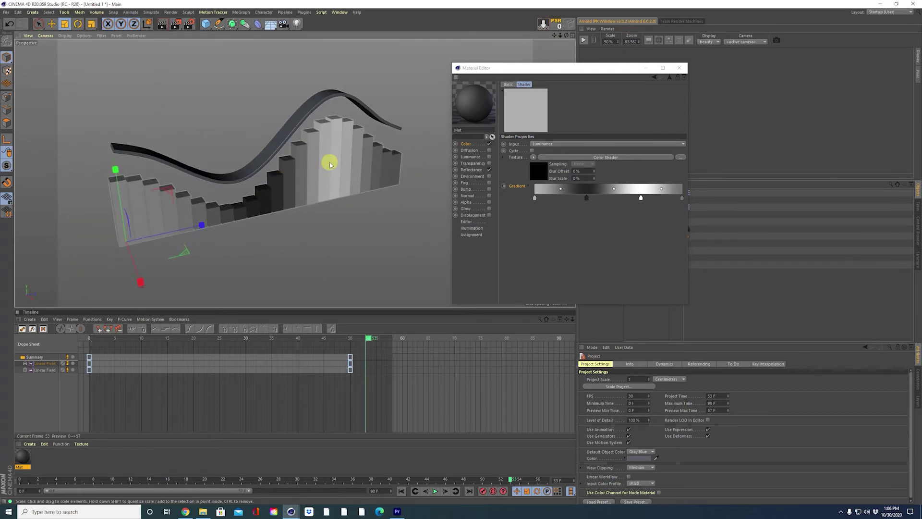
Replace Mat's Colorizer colour texture with a Layer shader and open its layer settings.
click(466, 144)
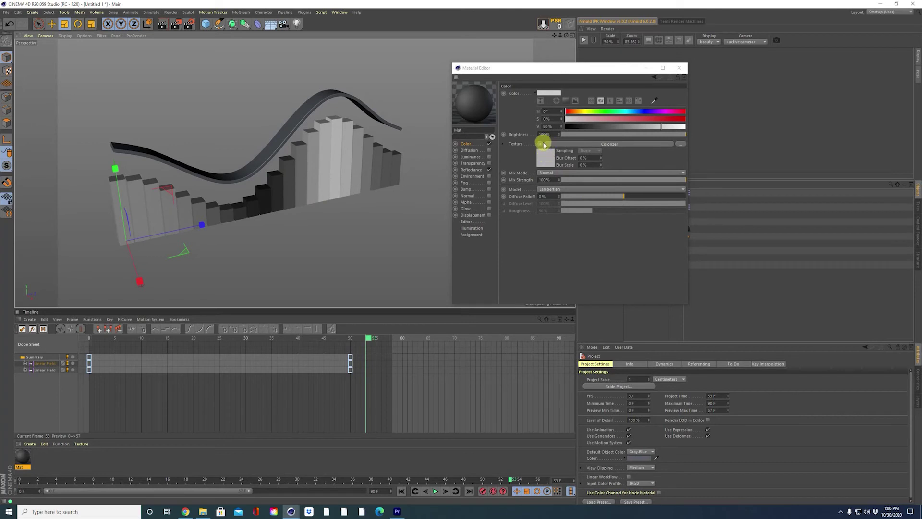
click(542, 144)
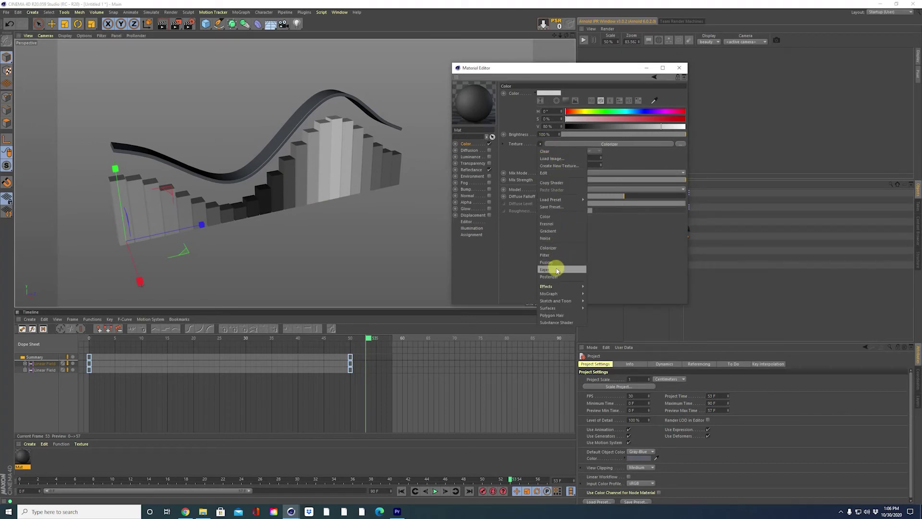
click(503, 143)
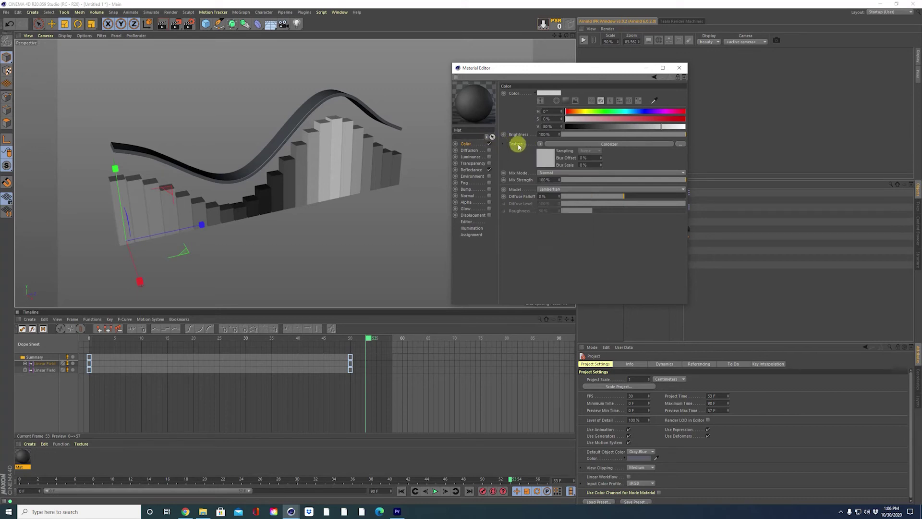
click(539, 143)
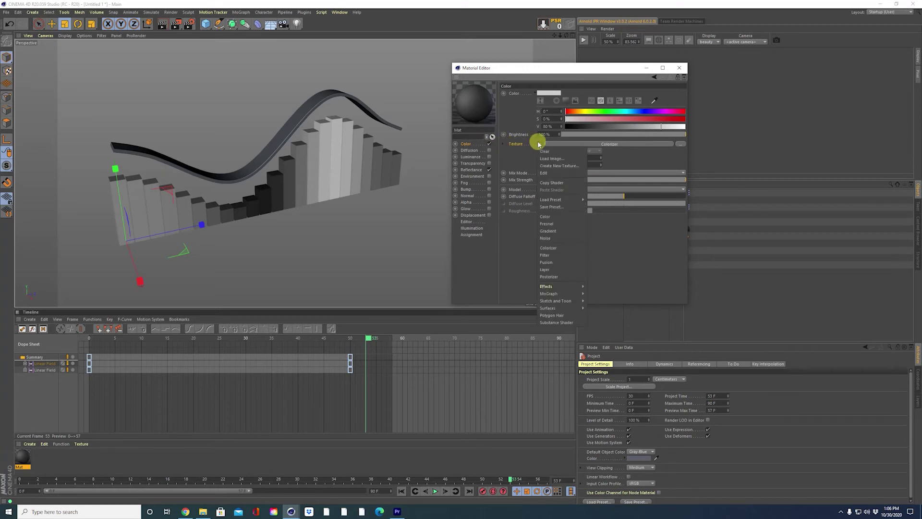
click(555, 270)
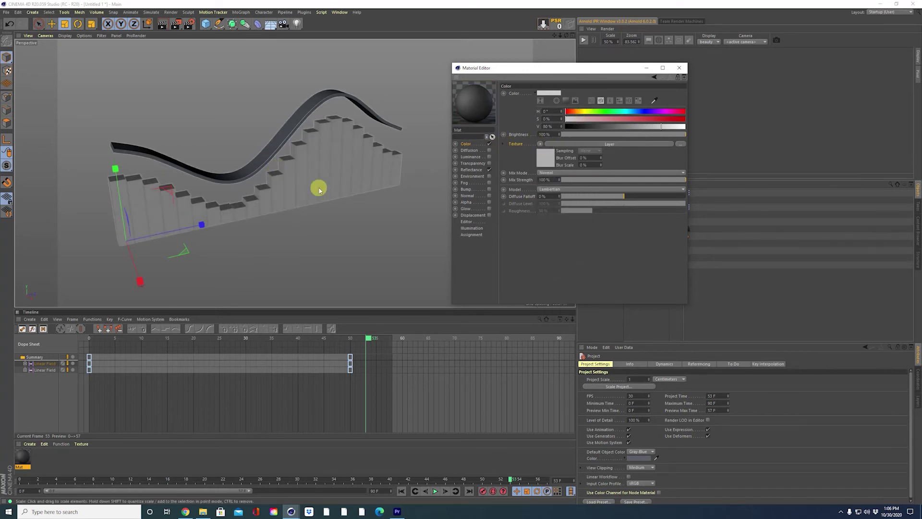
alt+drag(319, 188, 309, 161)
click(584, 144)
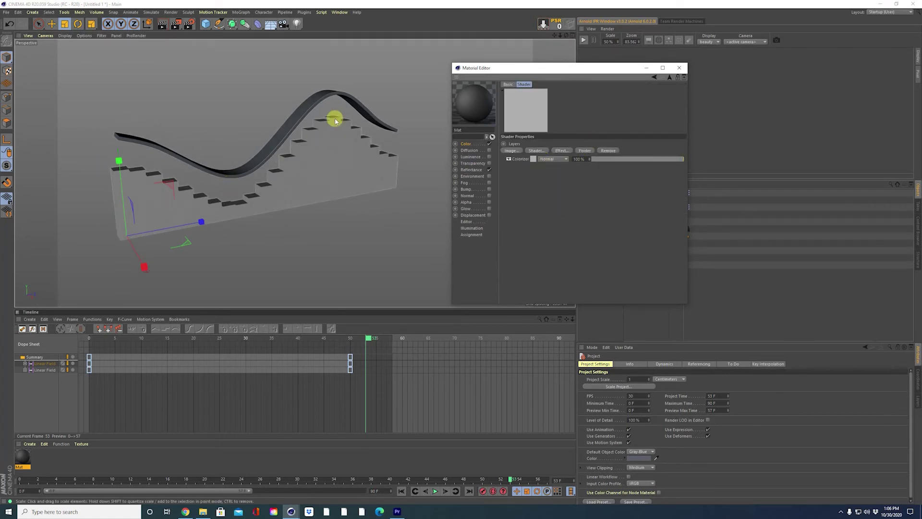
click(218, 173)
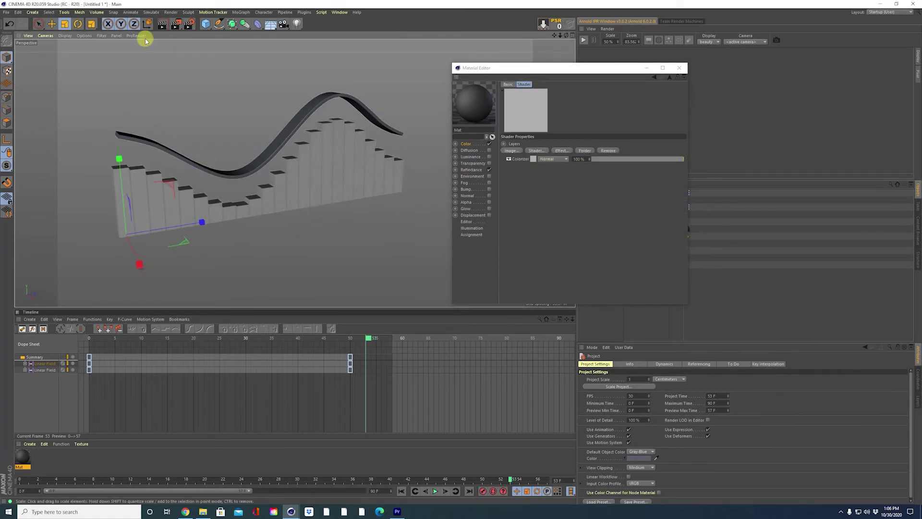
Draw an interactive render region and adjust its frame to enclose the bars and ribbon.
drag(175, 24, 217, 190)
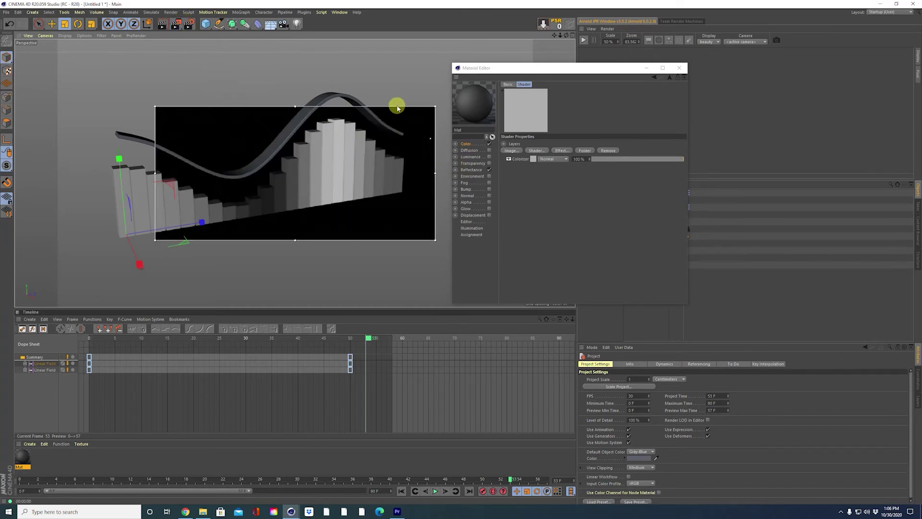
drag(397, 108, 336, 152)
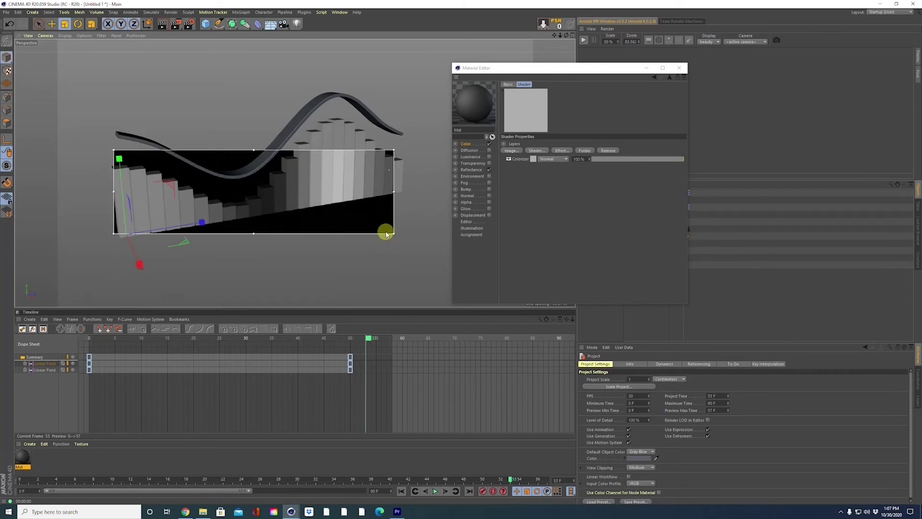
drag(387, 234, 385, 241)
drag(255, 244, 252, 268)
drag(311, 162, 306, 143)
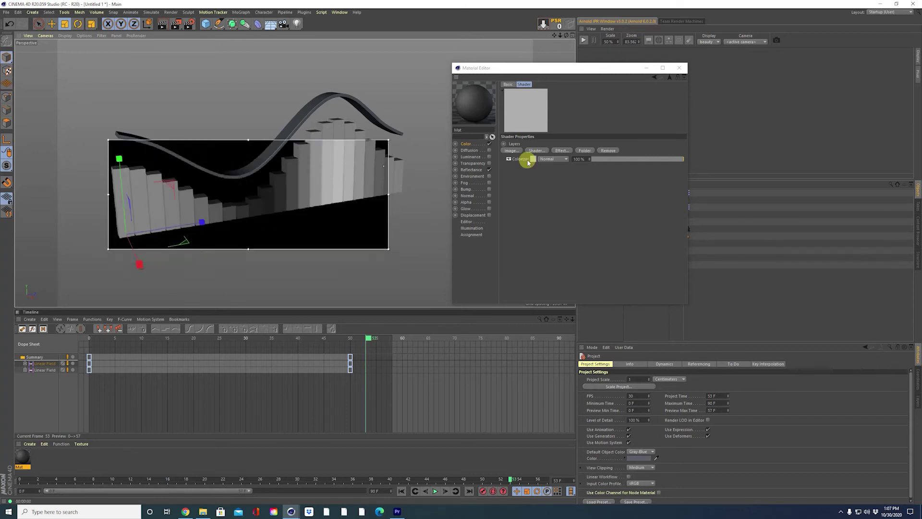
Set the Colorizer layer to Layer Mask and add a dark red Color layer.
click(552, 159)
click(552, 319)
click(538, 151)
click(566, 166)
click(533, 159)
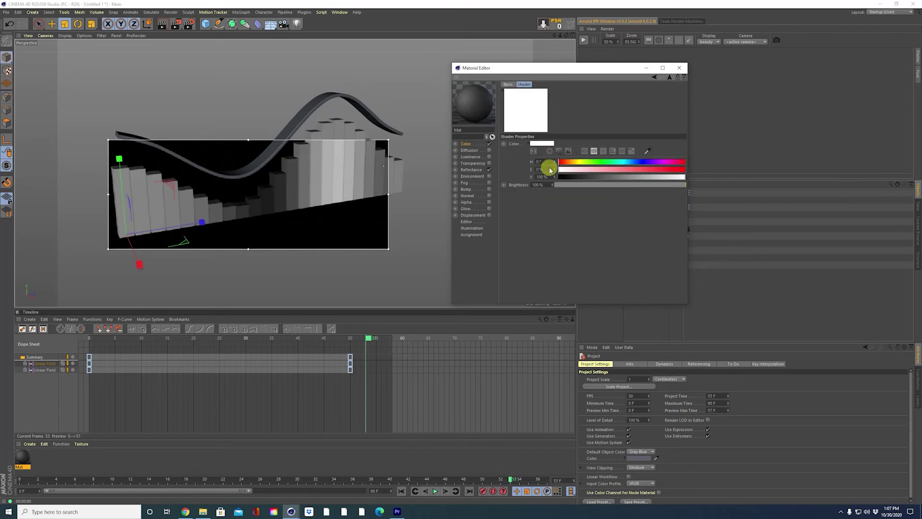
mouse_move(646, 169)
mouse_down()
mouse_move(685, 170)
mouse_move(641, 178)
mouse_up()
click(670, 76)
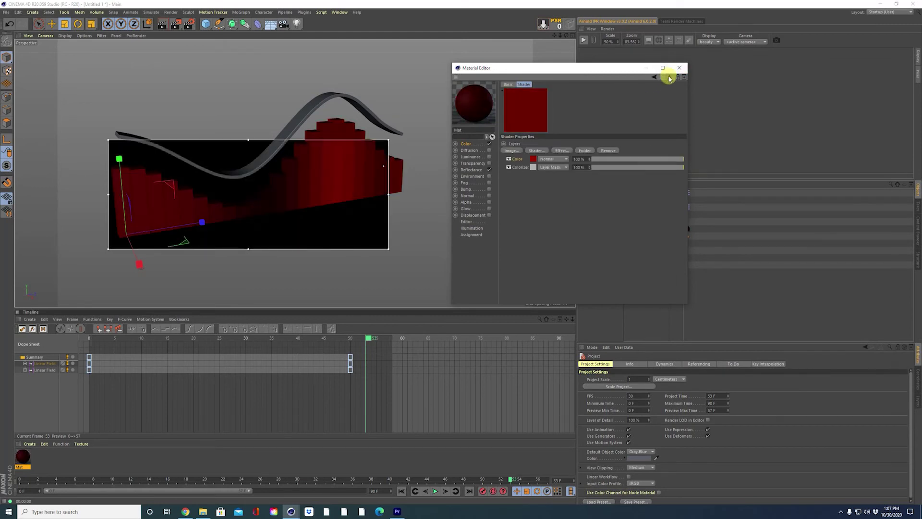
Add a bright green Color layer and reorder so the mask sits between the colours.
click(537, 150)
click(570, 169)
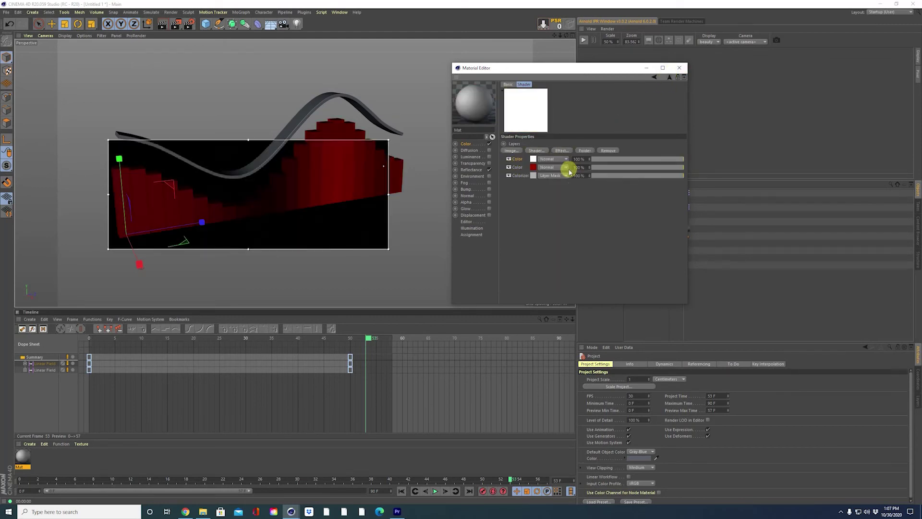
click(533, 159)
click(597, 163)
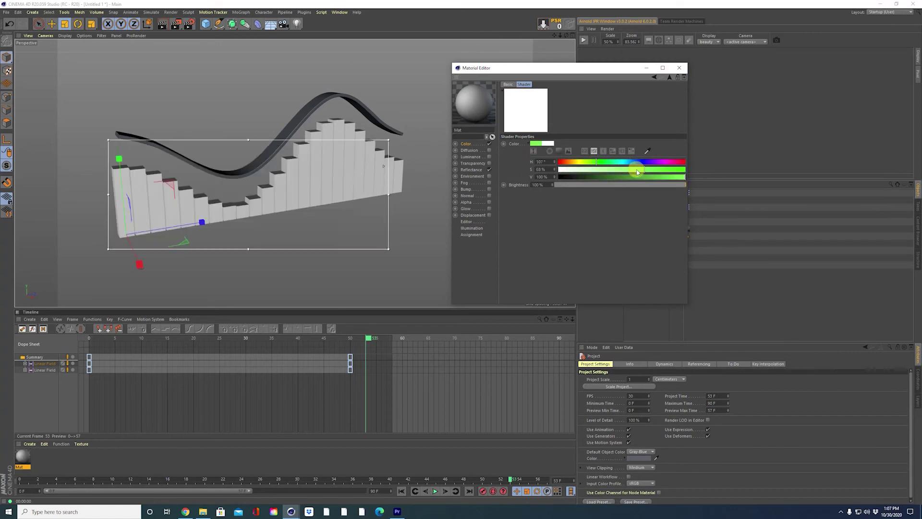
drag(634, 169, 669, 177)
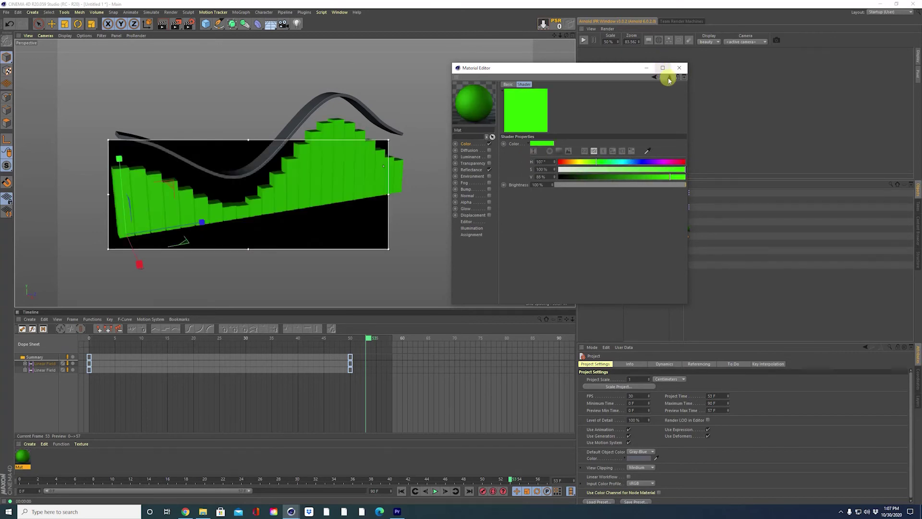
click(670, 76)
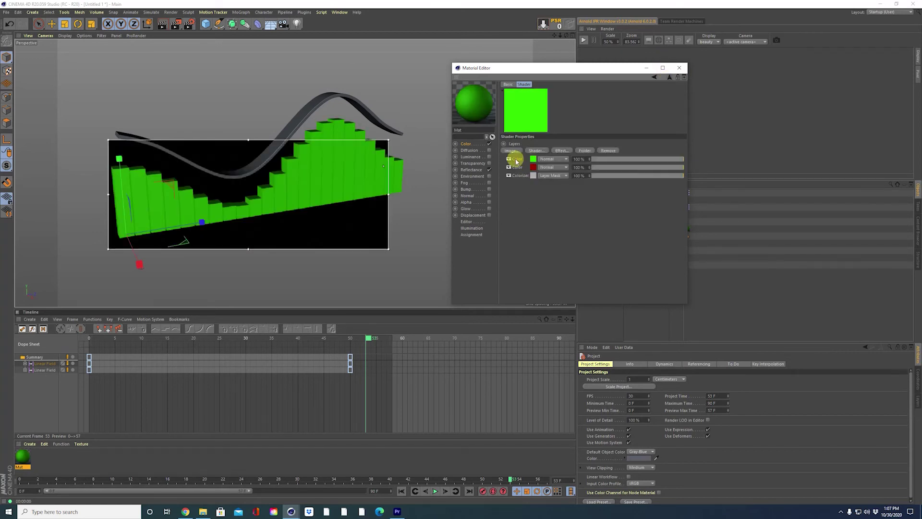
mouse_move(519, 183)
mouse_down()
mouse_move(539, 170)
mouse_move(515, 174)
mouse_move(523, 172)
mouse_up()
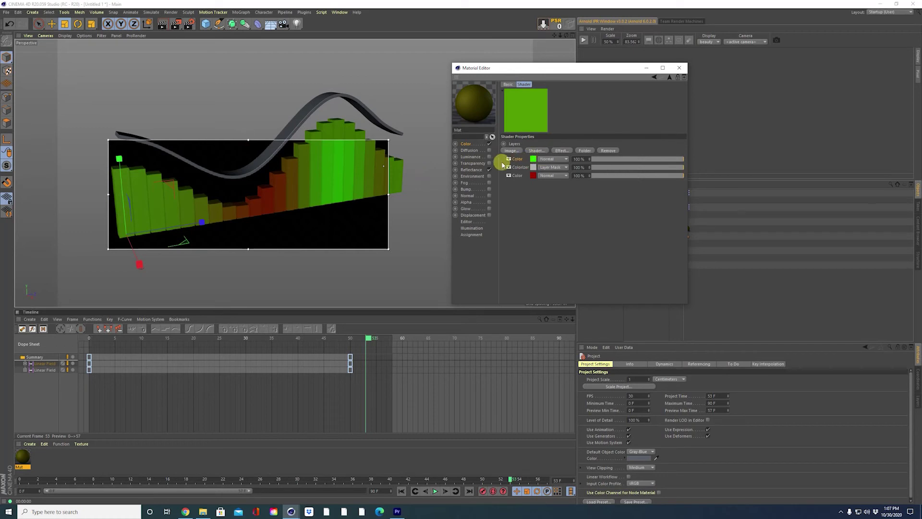
Mark the Colorizer layer's Gradient as XPressions Set Driven (Absolute).
click(531, 168)
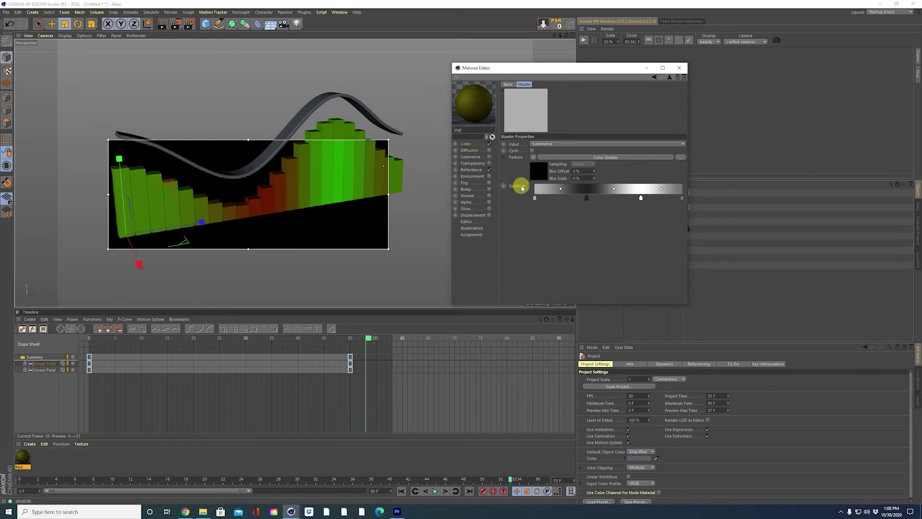
right_click(522, 188)
mouse_move(552, 198)
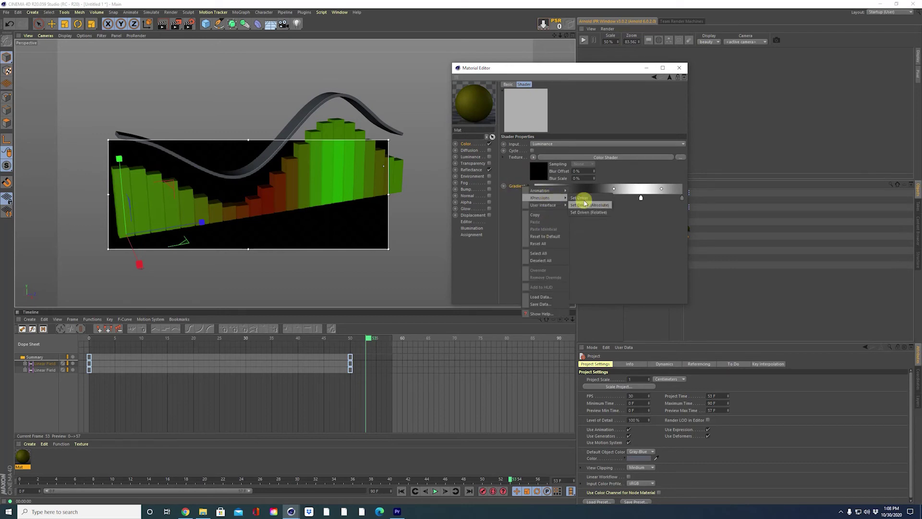
click(595, 206)
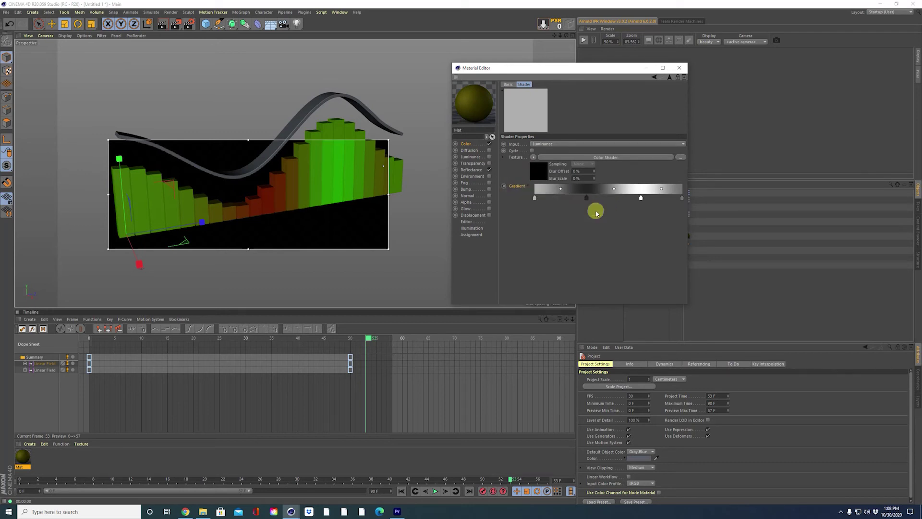
drag(572, 68, 535, 32)
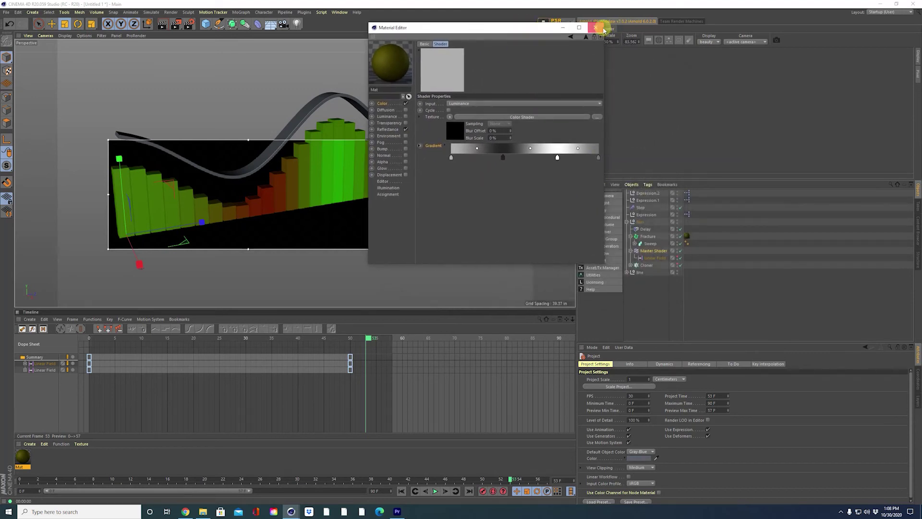
In the Master Shader's gradient, shift the dark and white knots right and remove the extra knot.
click(597, 28)
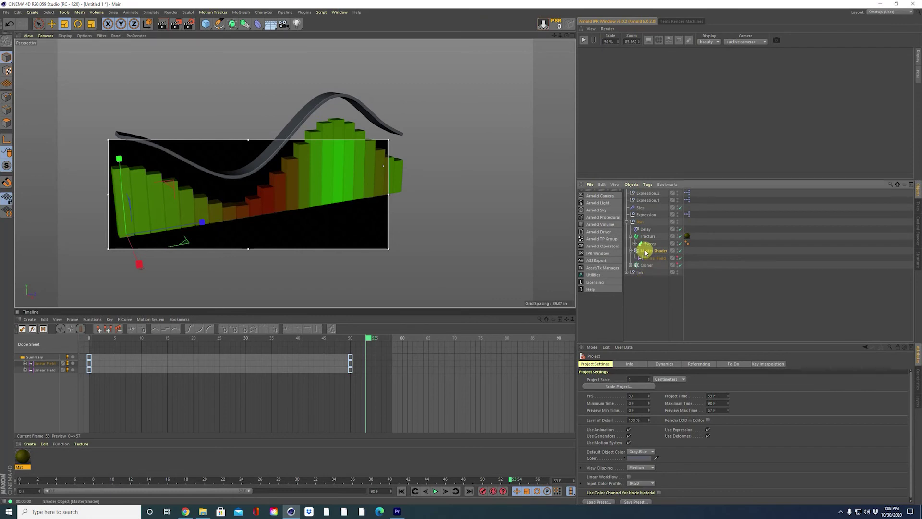
click(652, 250)
click(605, 398)
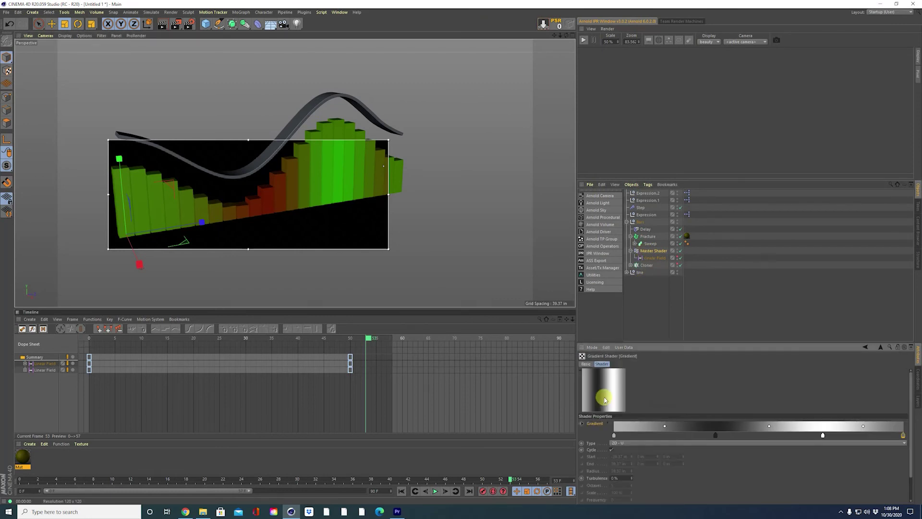
click(613, 436)
drag(614, 436, 696, 435)
drag(820, 438, 886, 435)
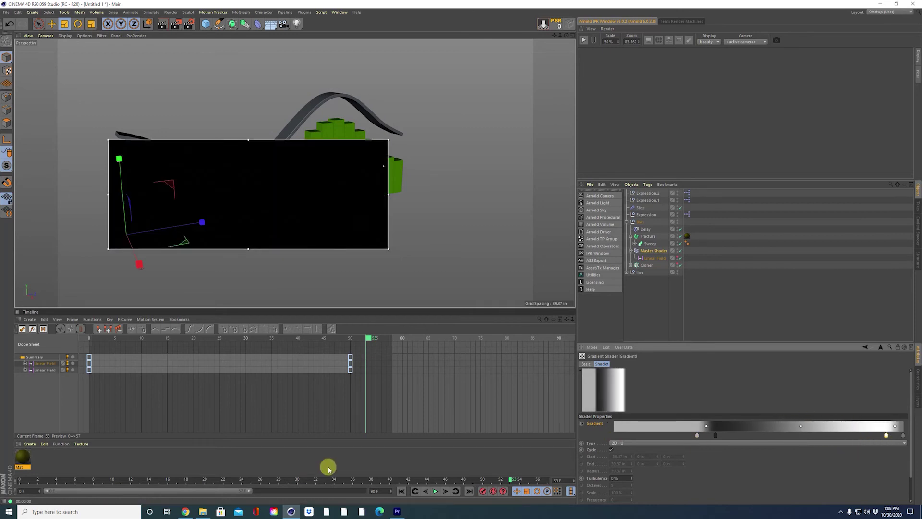
click(402, 490)
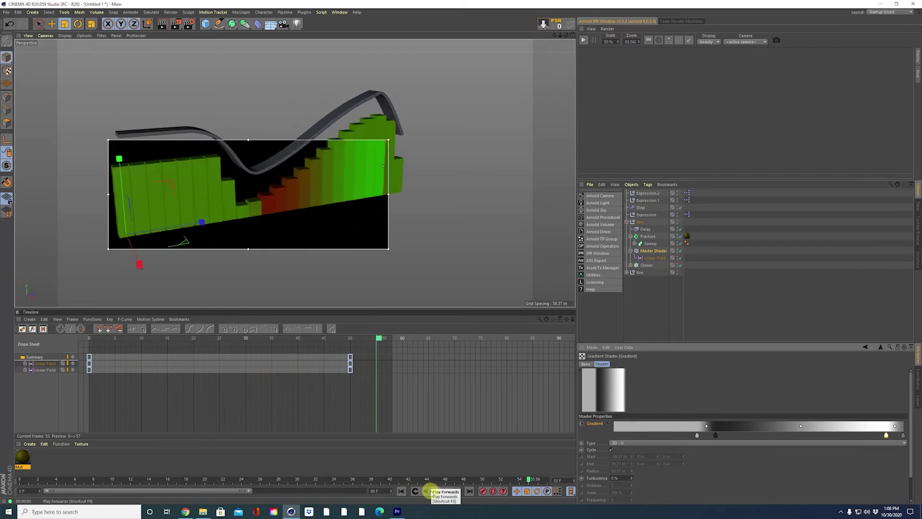
drag(697, 435, 662, 434)
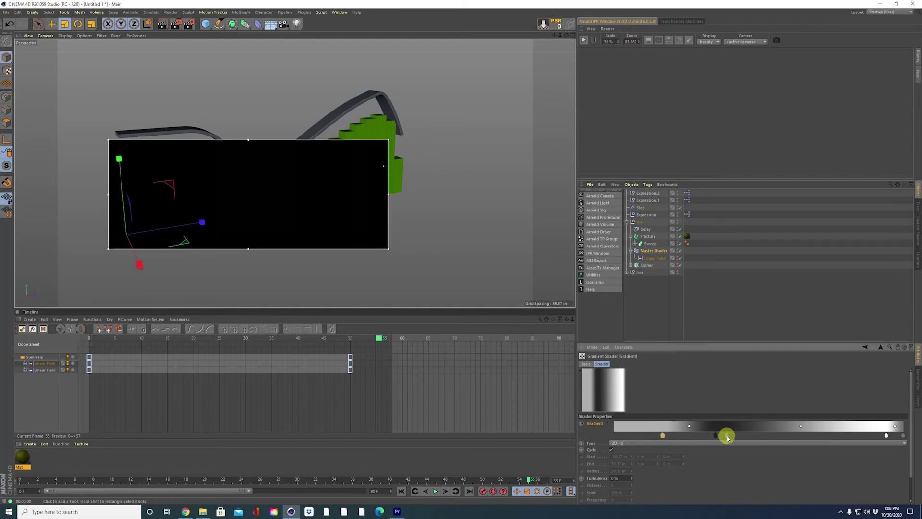
drag(727, 436, 689, 480)
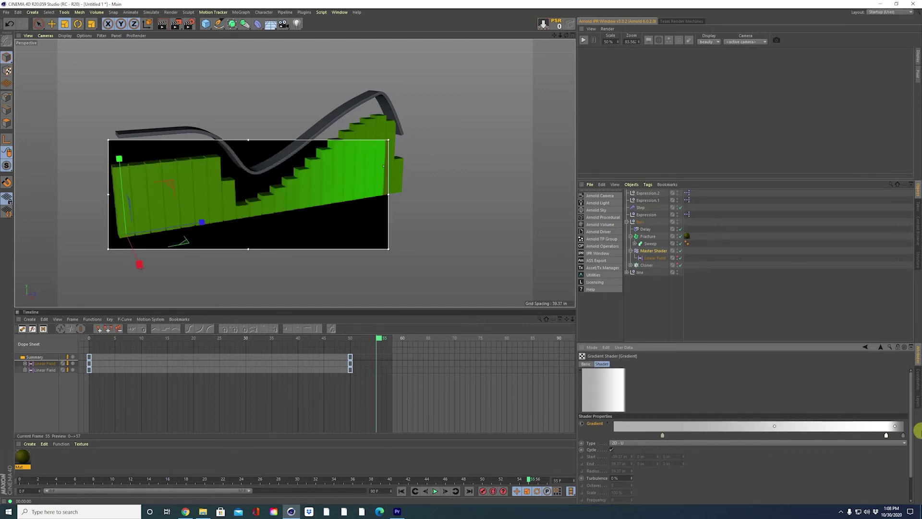
double_click(663, 435)
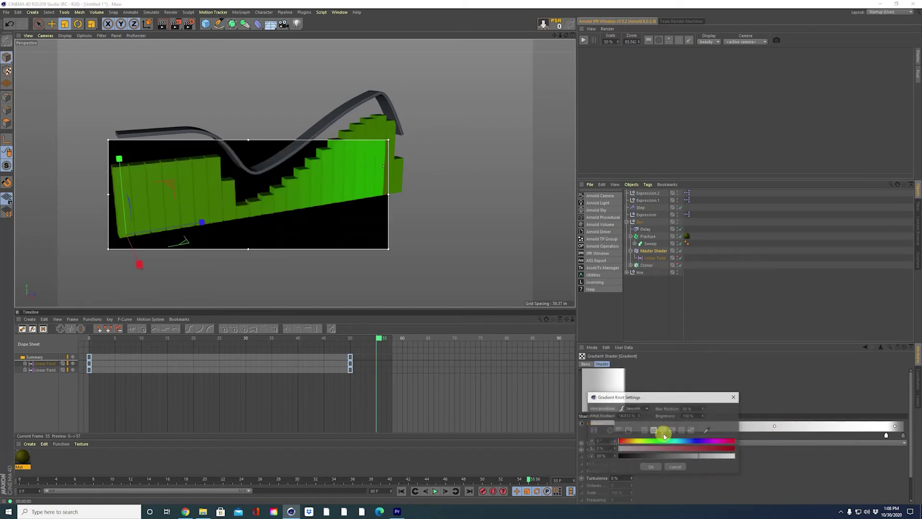
click(651, 467)
Play and pause the animation to watch the bars grow.
click(435, 491)
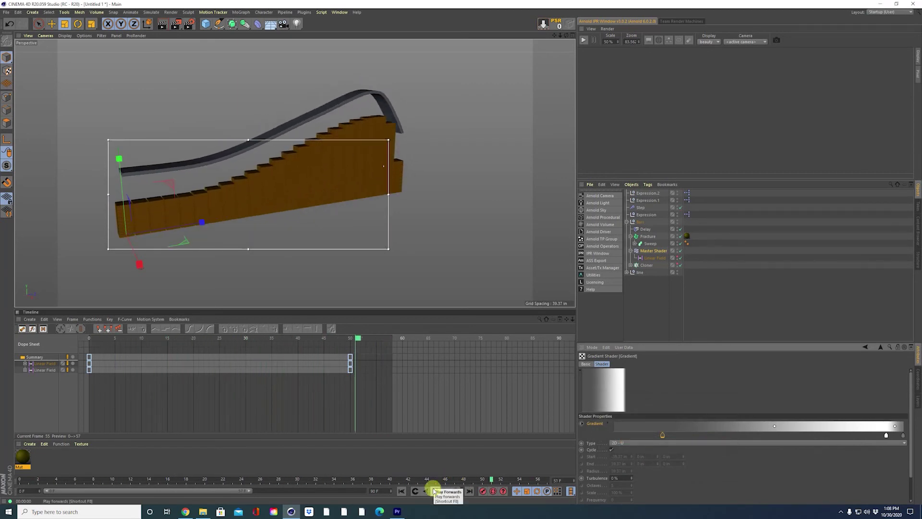
click(434, 491)
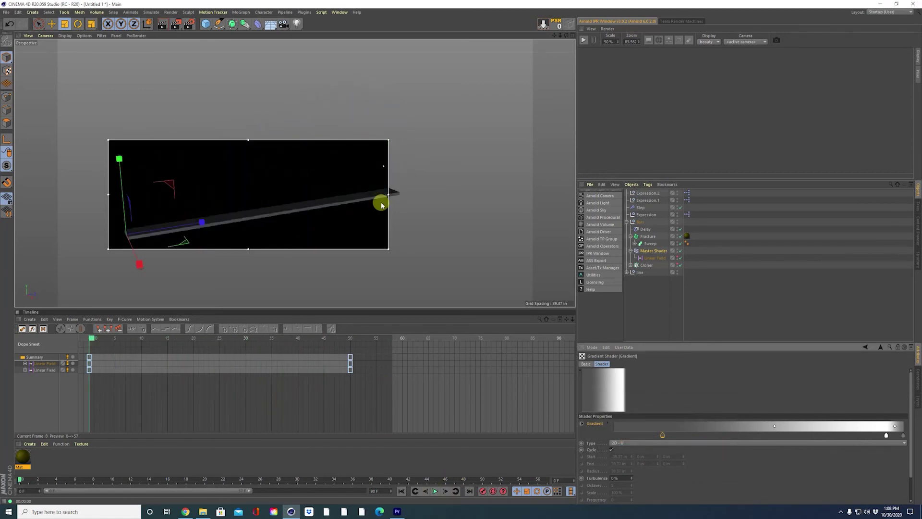
click(435, 491)
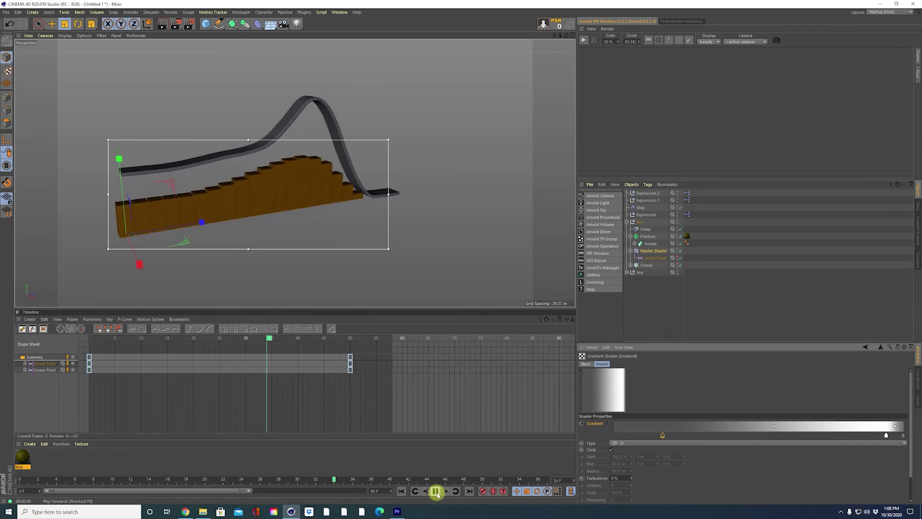
click(436, 491)
Move the interactive render region up and right to frame the bars.
click(137, 235)
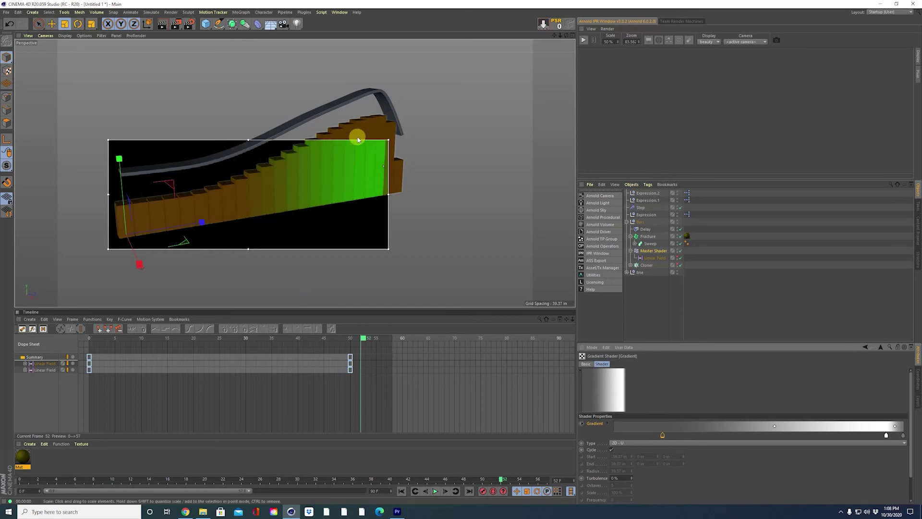
drag(357, 139, 370, 122)
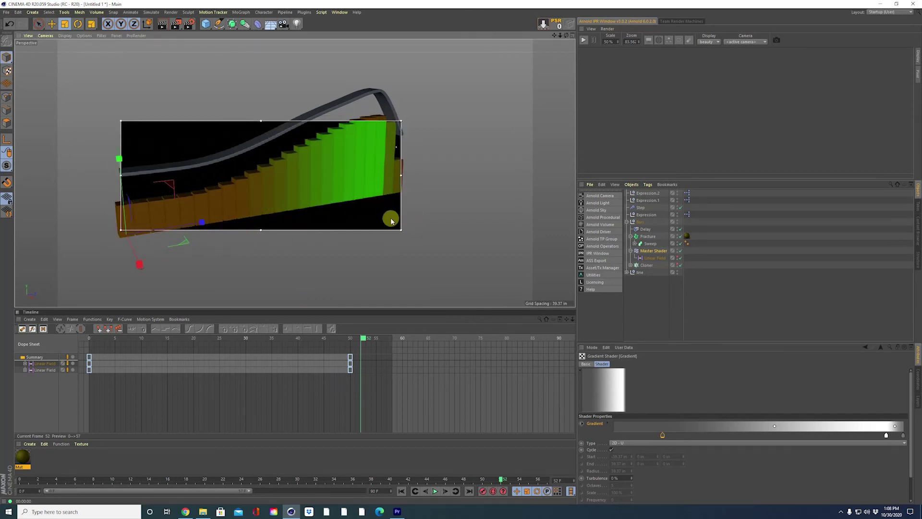
mouse_move(401, 200)
mouse_down()
mouse_move(412, 188)
mouse_move(391, 210)
mouse_up()
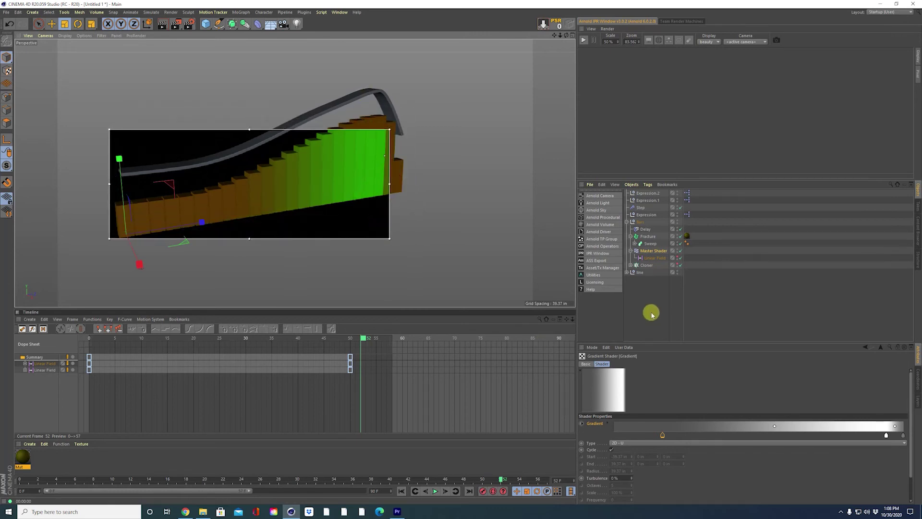
Create Mat.1 on the Sweep with Luminance enabled and Color value 83%.
double_click(58, 465)
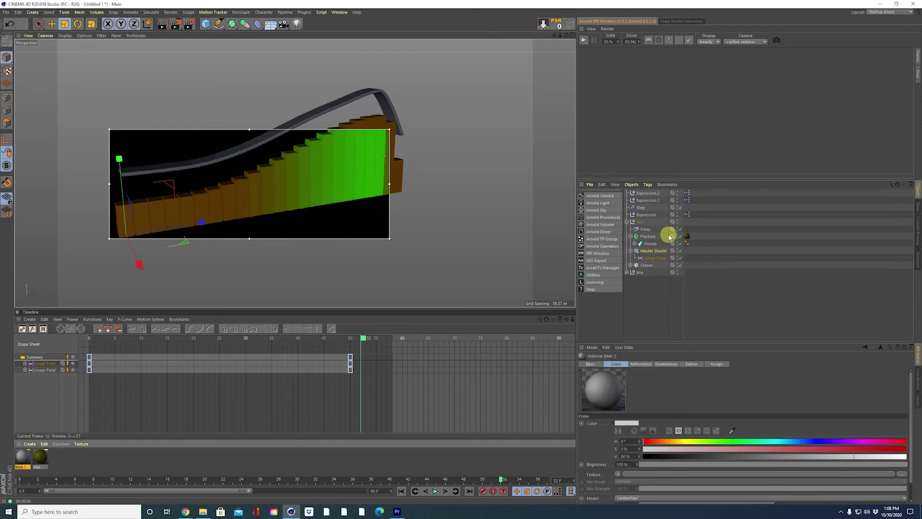
drag(359, 71, 338, 99)
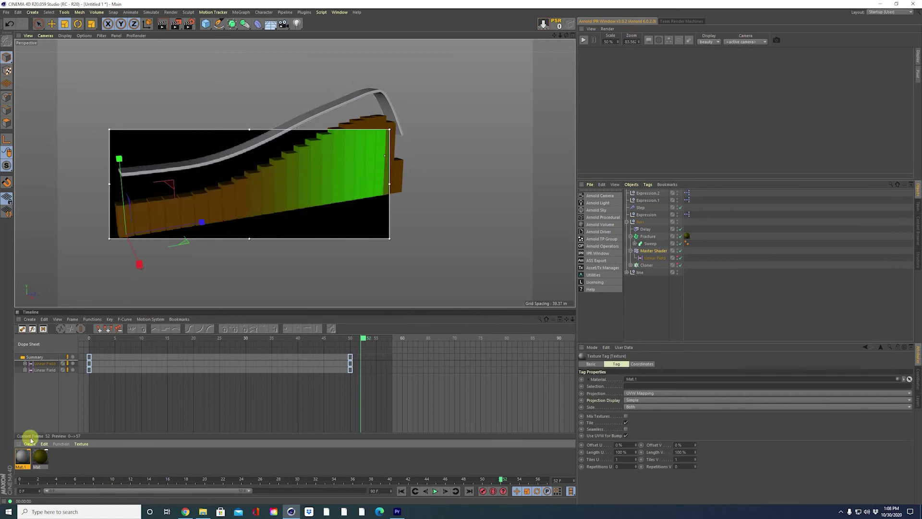
double_click(23, 455)
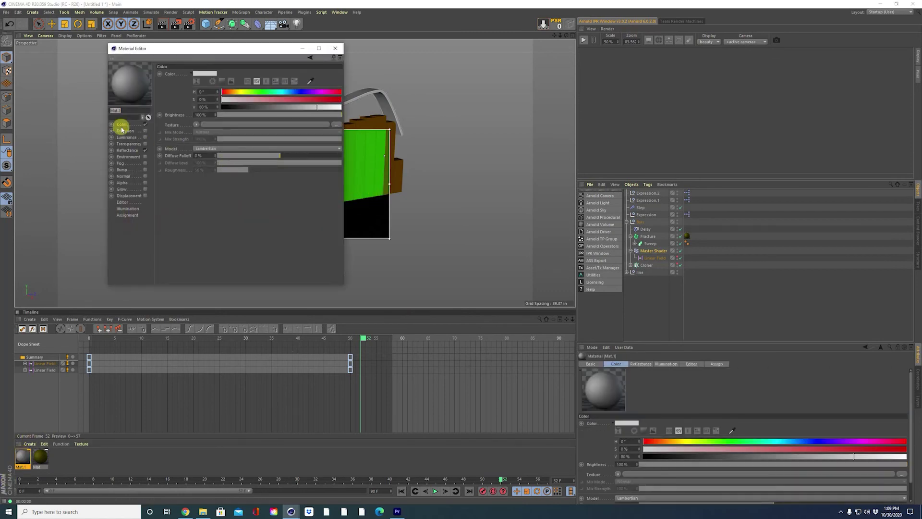
click(145, 137)
mouse_move(304, 116)
mouse_down()
mouse_move(288, 114)
mouse_move(320, 104)
mouse_up()
click(126, 124)
click(336, 49)
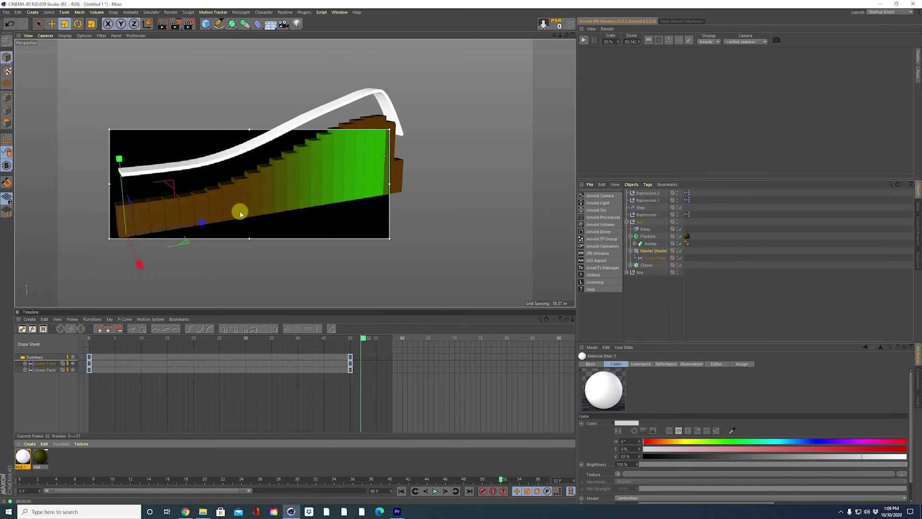
Open the bars' material Mat and select its Layer colour texture.
click(662, 298)
click(273, 191)
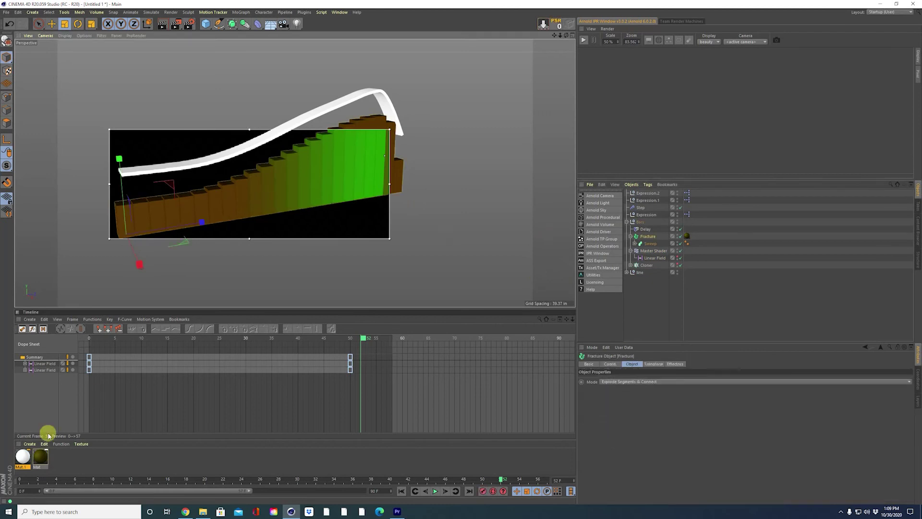
double_click(41, 456)
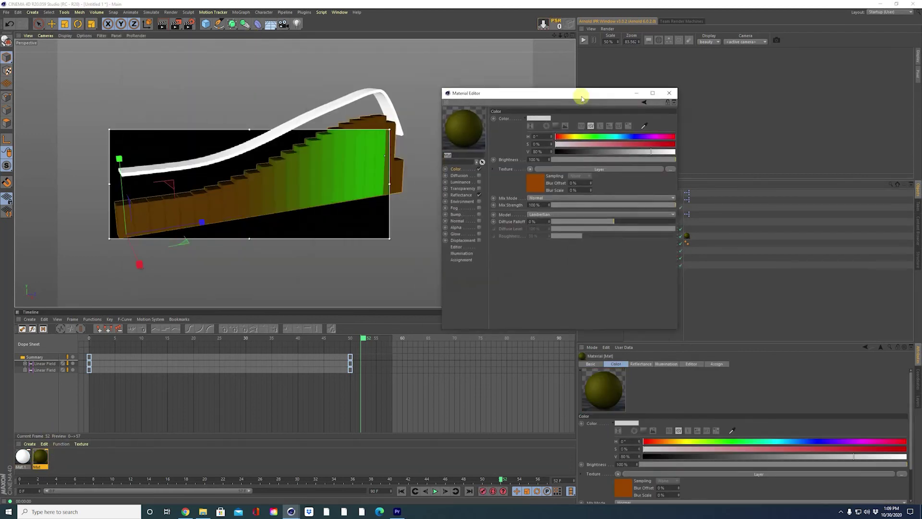
click(510, 173)
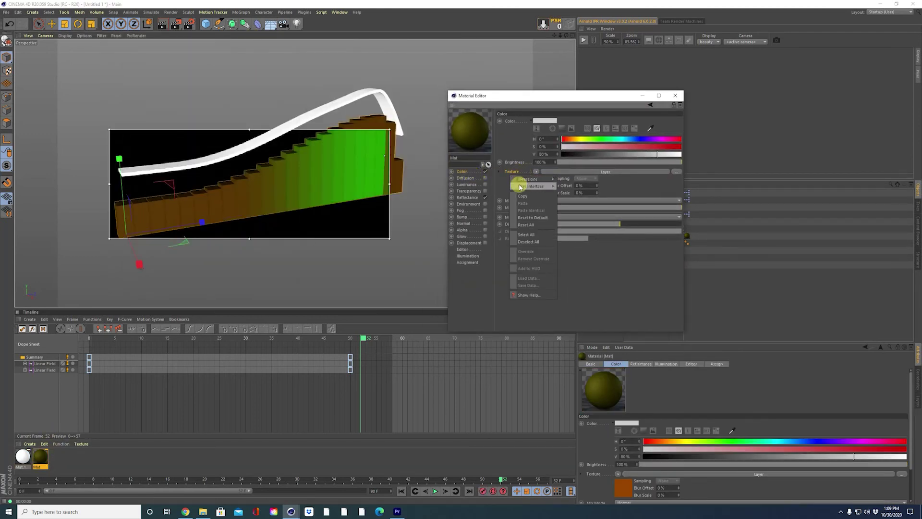
Enable Mat's Luminance channel and paste the Layer shader texture into it.
click(485, 185)
right_click(511, 172)
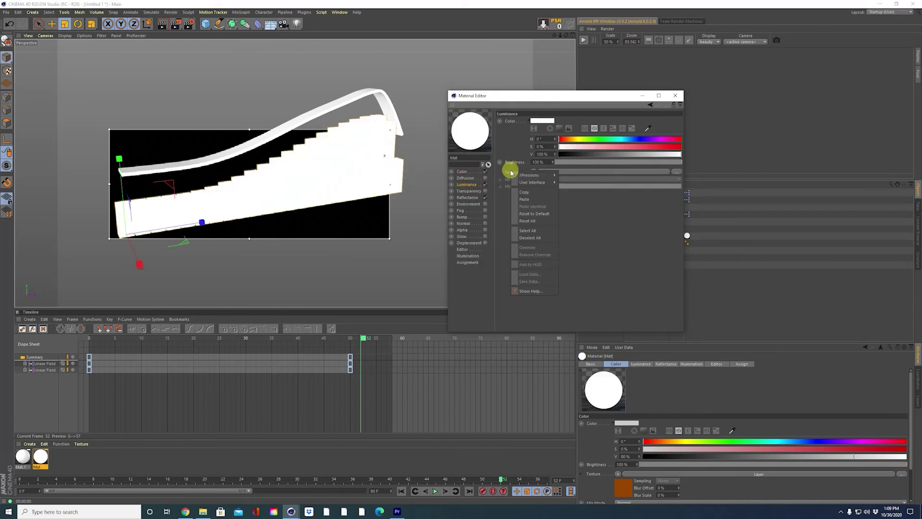
click(533, 199)
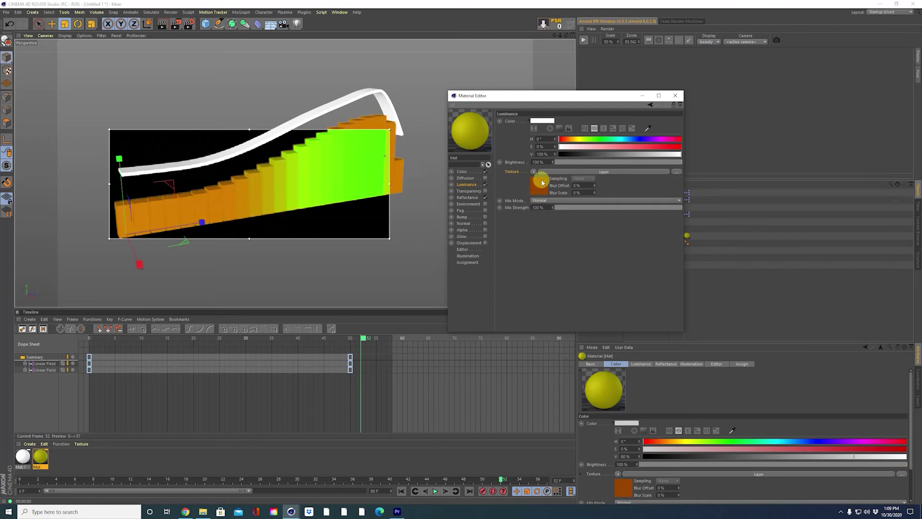
click(561, 171)
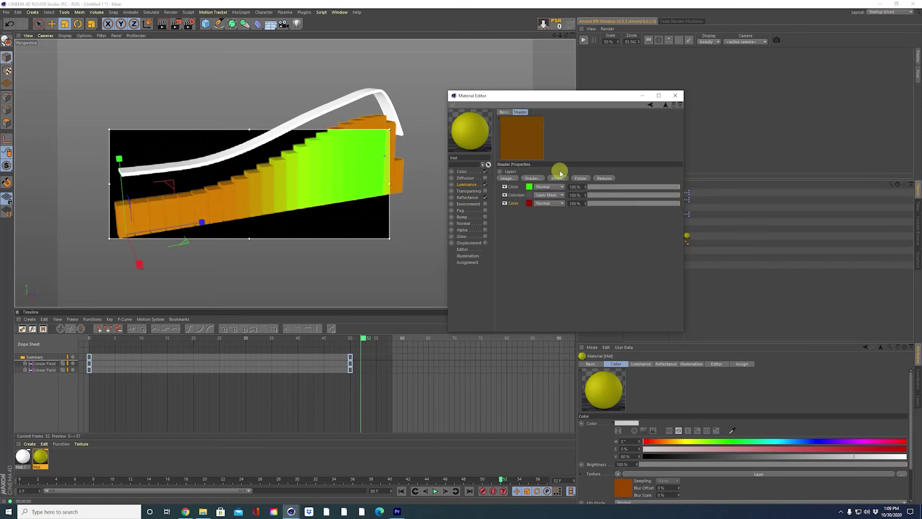
Set the luminance Colorizer layer's Gradient to Set Driven (Absolute).
click(523, 196)
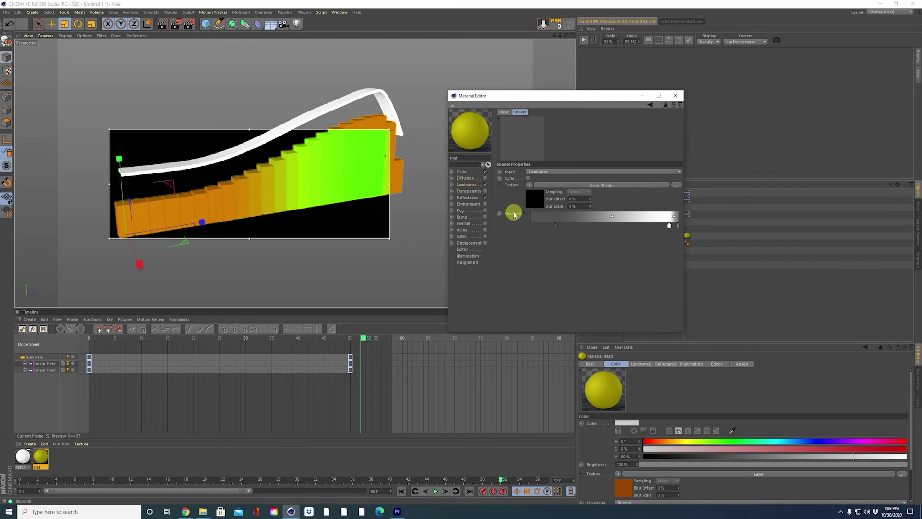
right_click(514, 215)
mouse_move(542, 224)
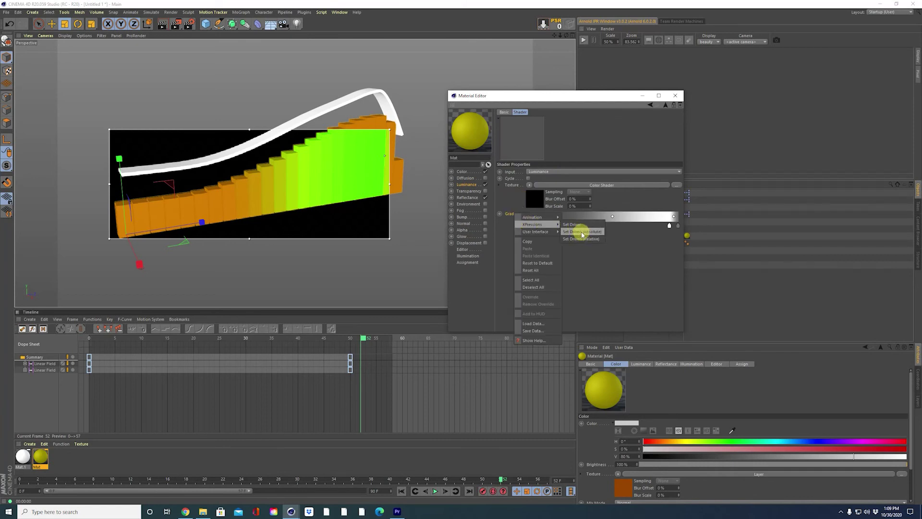
click(582, 233)
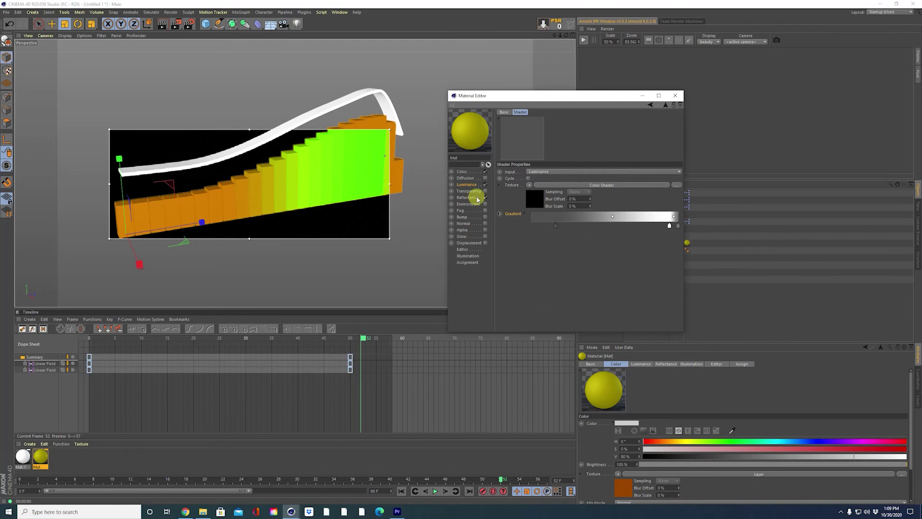
Lower the green Color layer's opacity to 61% and select the Bars group.
click(465, 184)
click(538, 187)
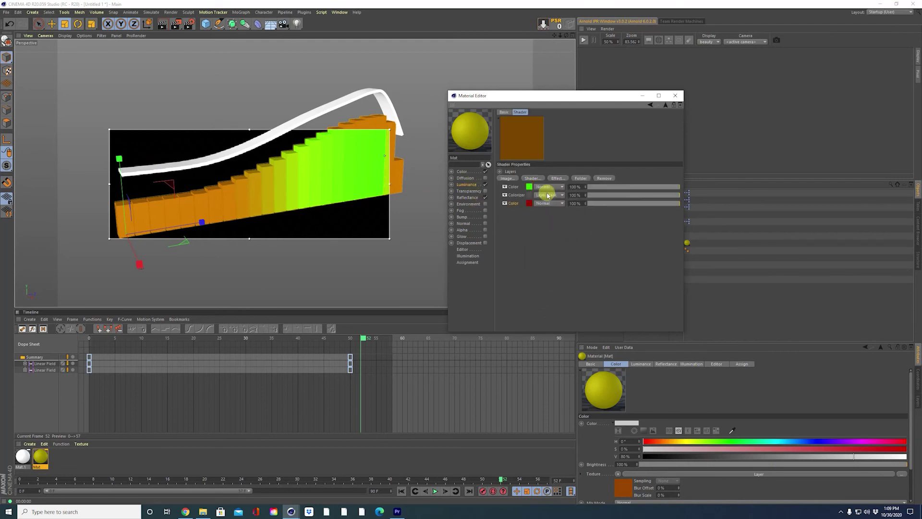
click(467, 185)
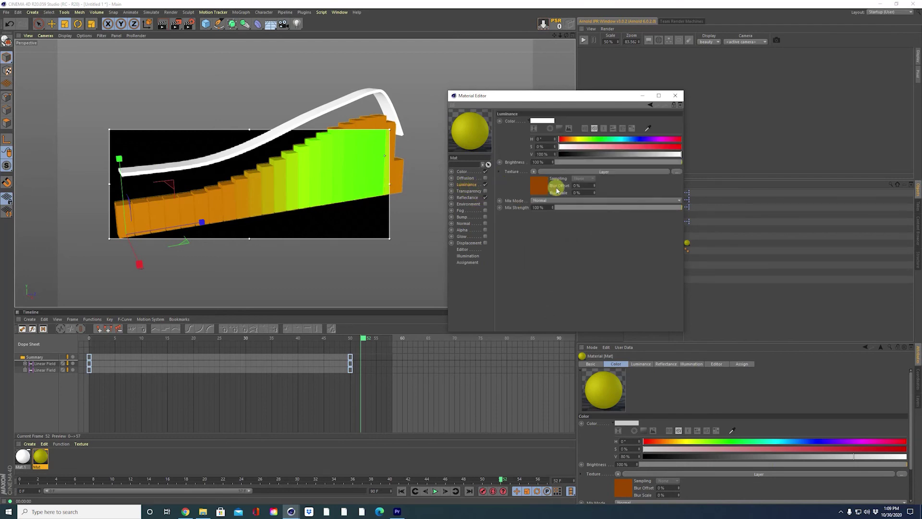
click(540, 187)
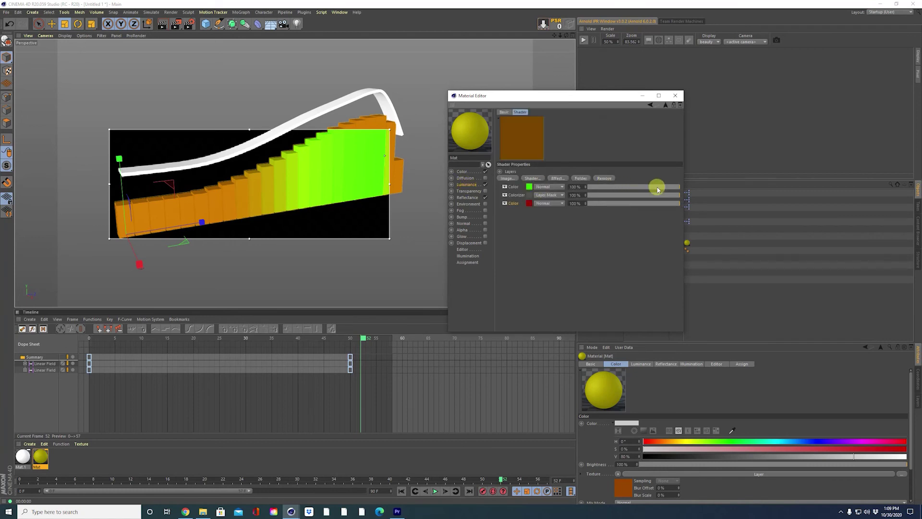
drag(658, 189, 648, 188)
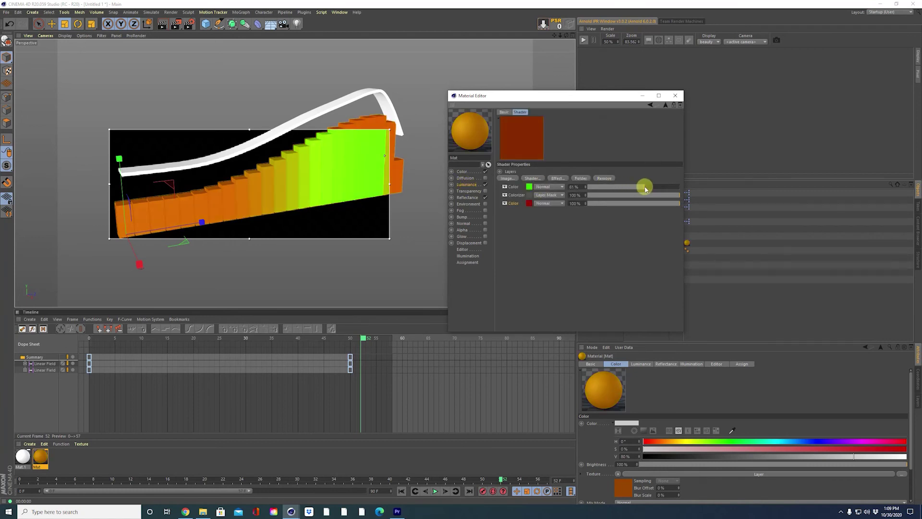
click(648, 245)
click(640, 228)
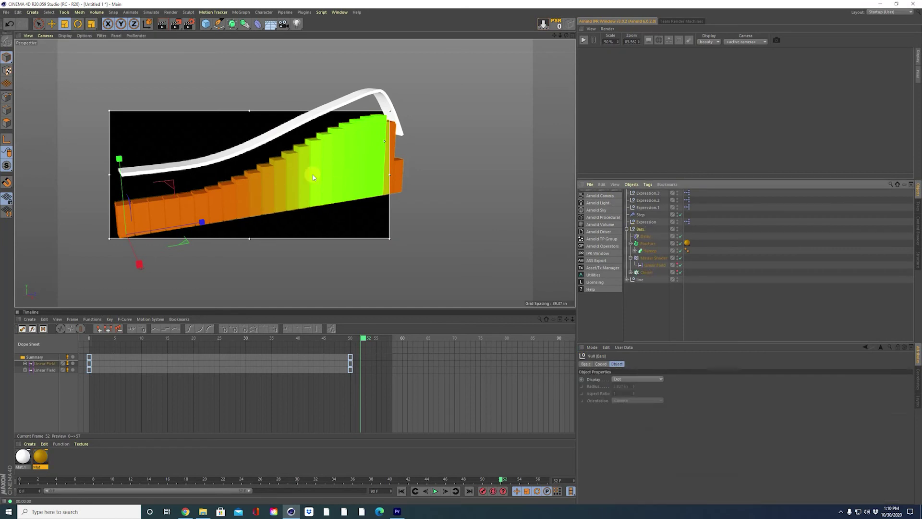
Add Ambient Occlusion with 40 in maximum ray length and a dark bluish-grey shadow colour at 23% saturation.
click(190, 25)
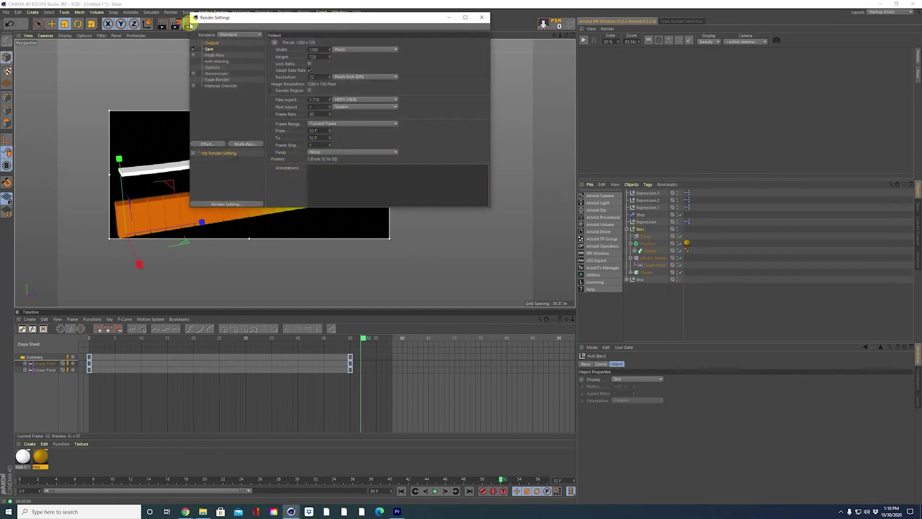
click(207, 144)
click(242, 187)
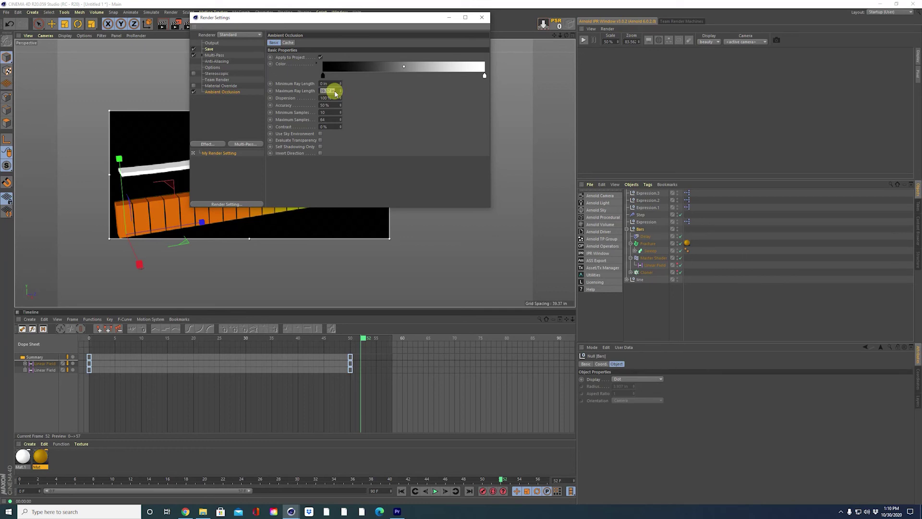
click(482, 128)
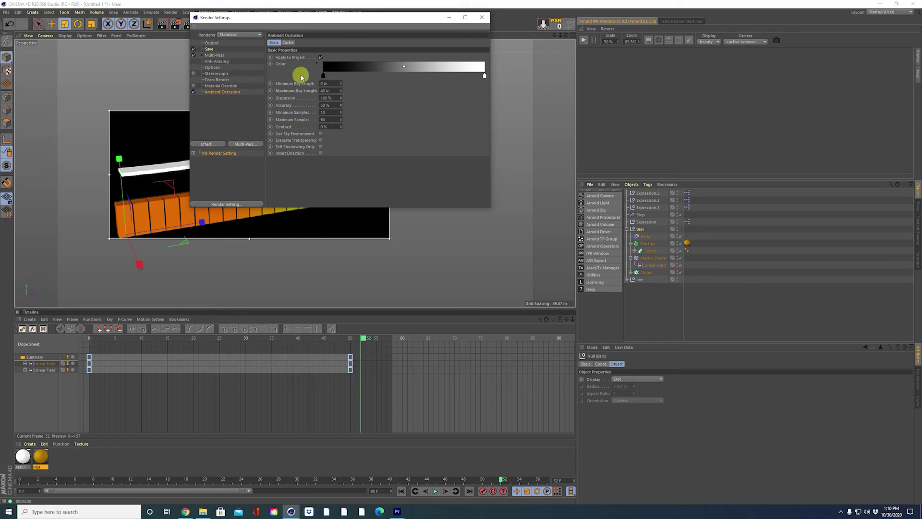
double_click(323, 75)
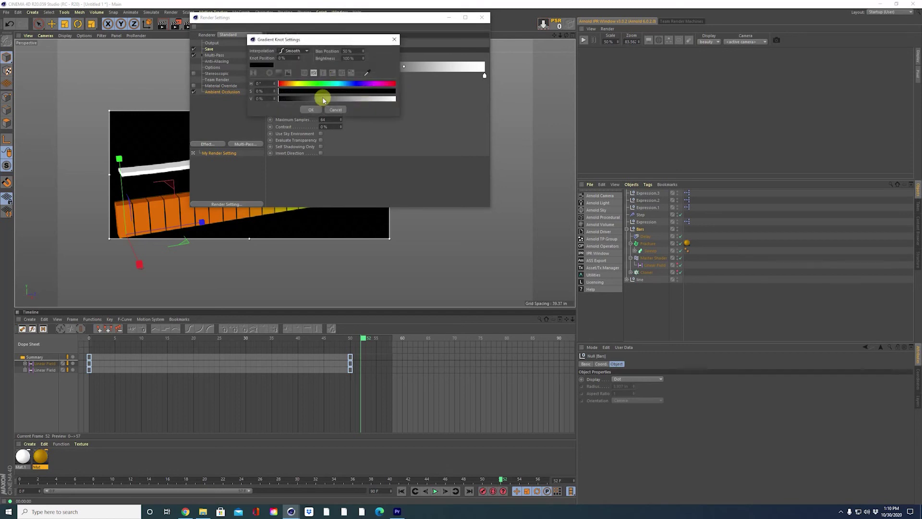
click(323, 91)
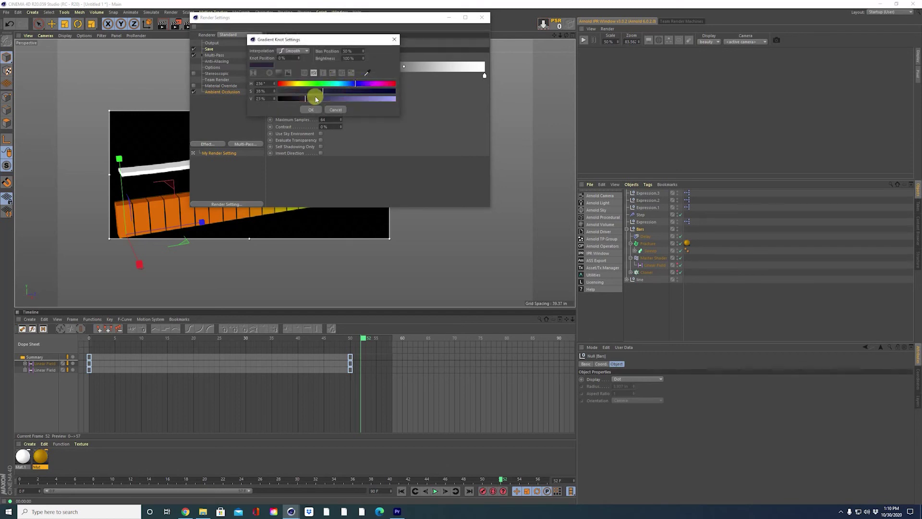
drag(313, 93, 306, 92)
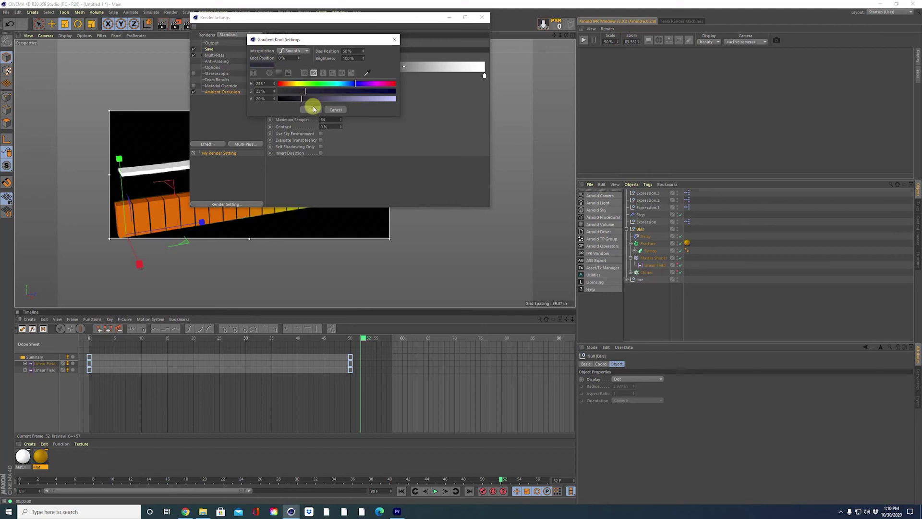
click(311, 110)
Play the bar and line animation from the first frame and stop at frame 50.
click(481, 20)
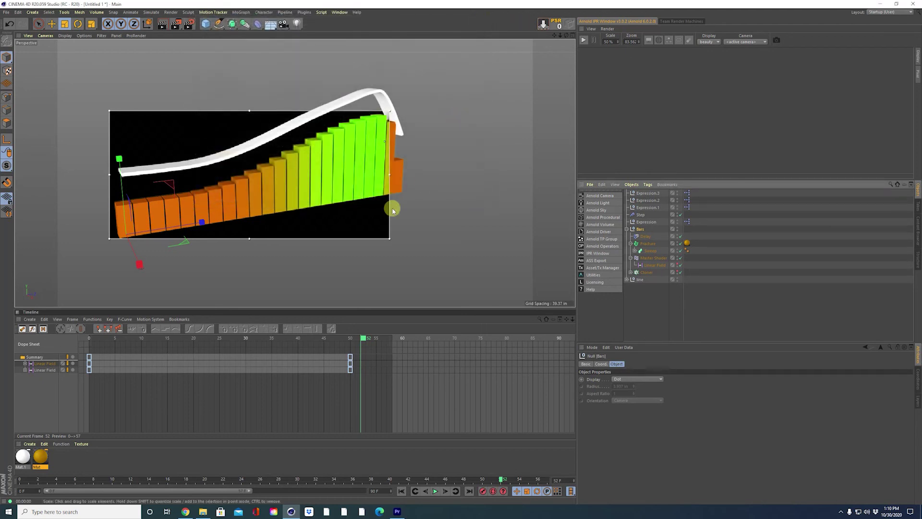
click(311, 181)
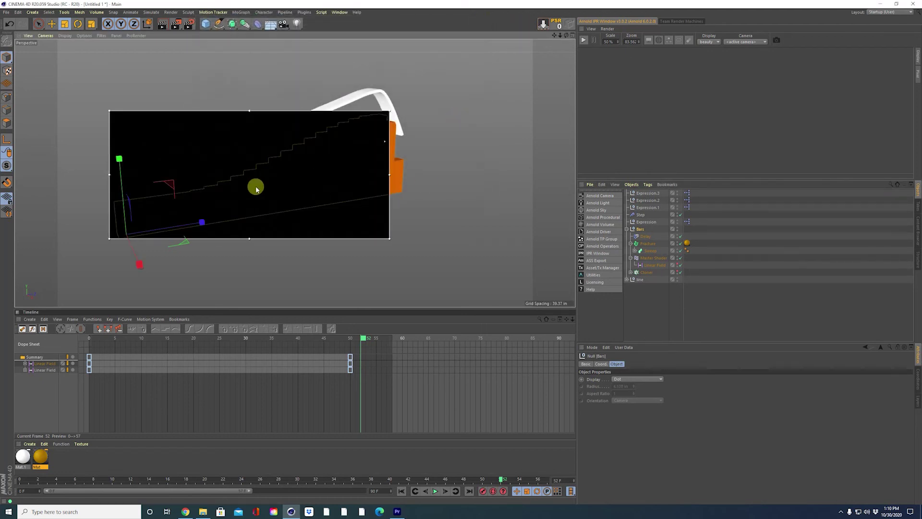
alt+drag(264, 185, 277, 191)
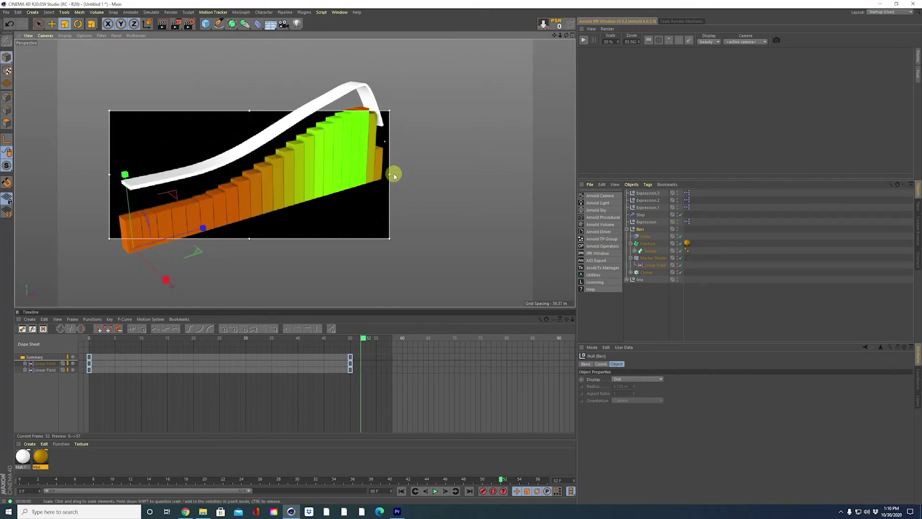
click(401, 491)
click(435, 491)
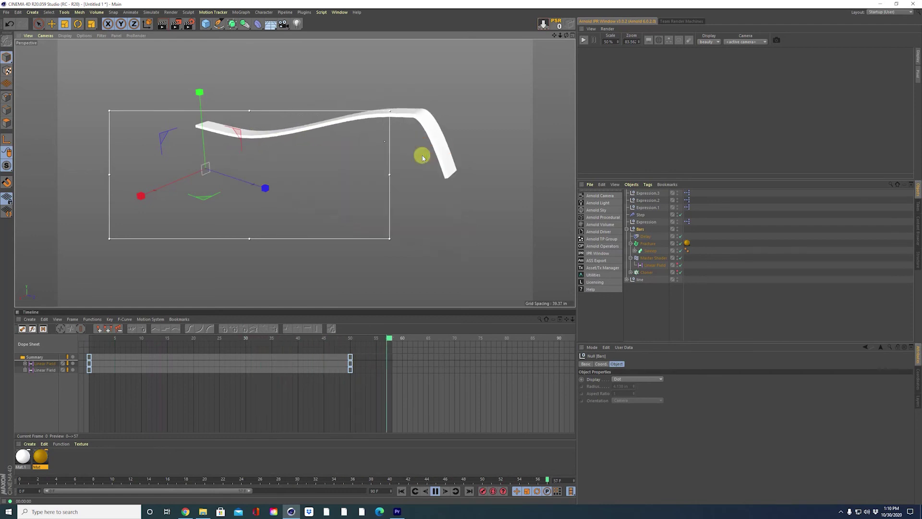
click(436, 490)
click(435, 491)
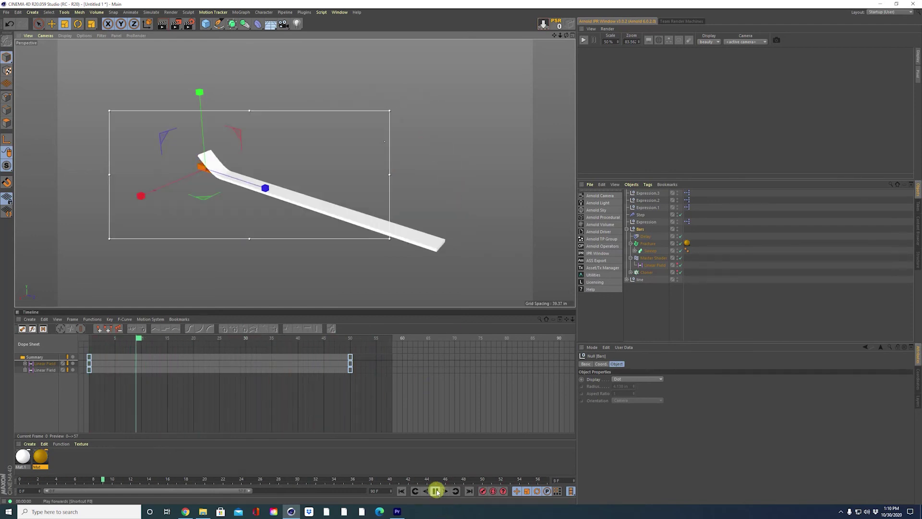
click(435, 491)
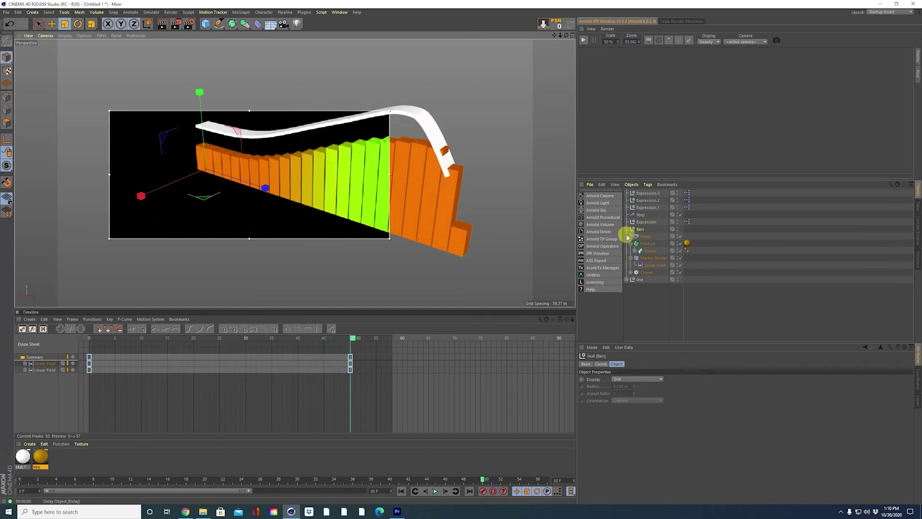
Raise the Shader effector's Maximum under the 'line' group to 134%.
click(627, 279)
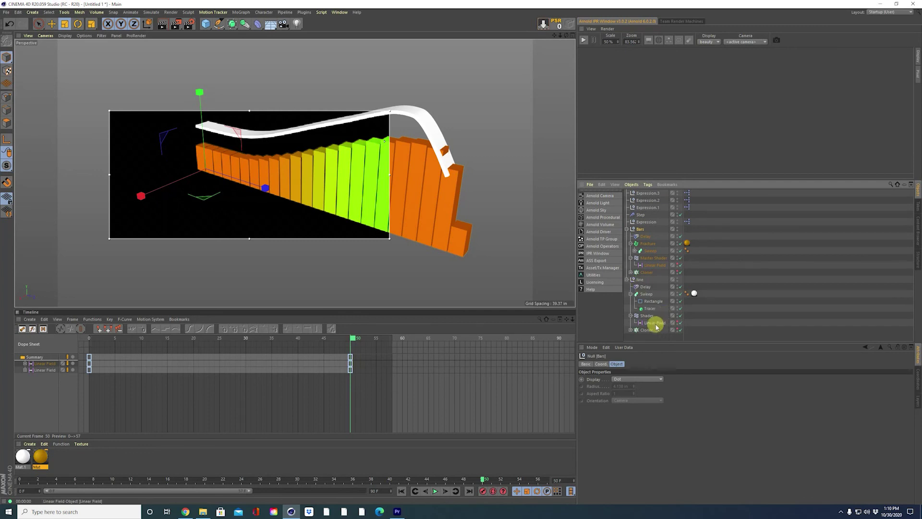
click(641, 315)
click(612, 406)
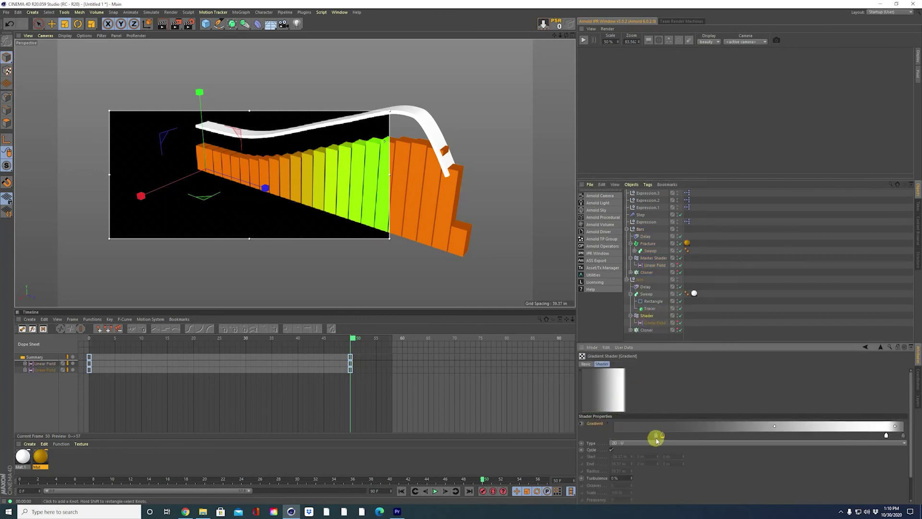
click(648, 316)
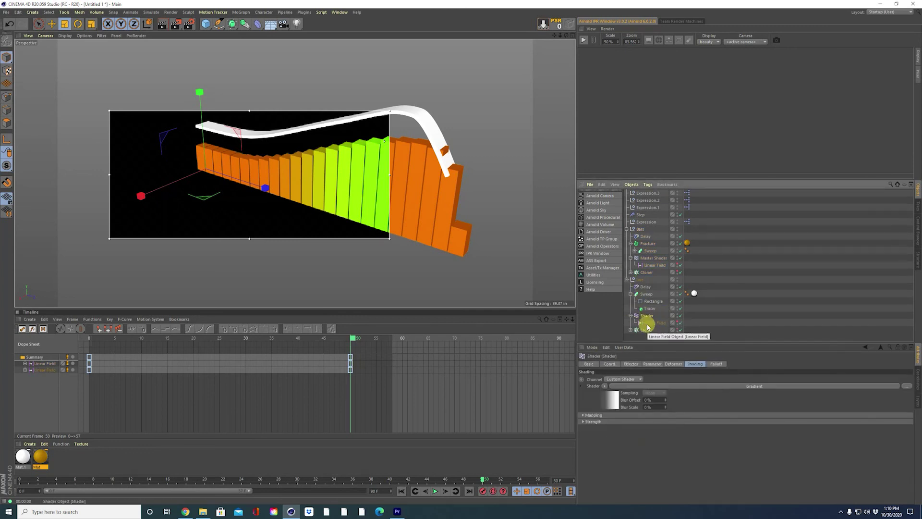
click(630, 364)
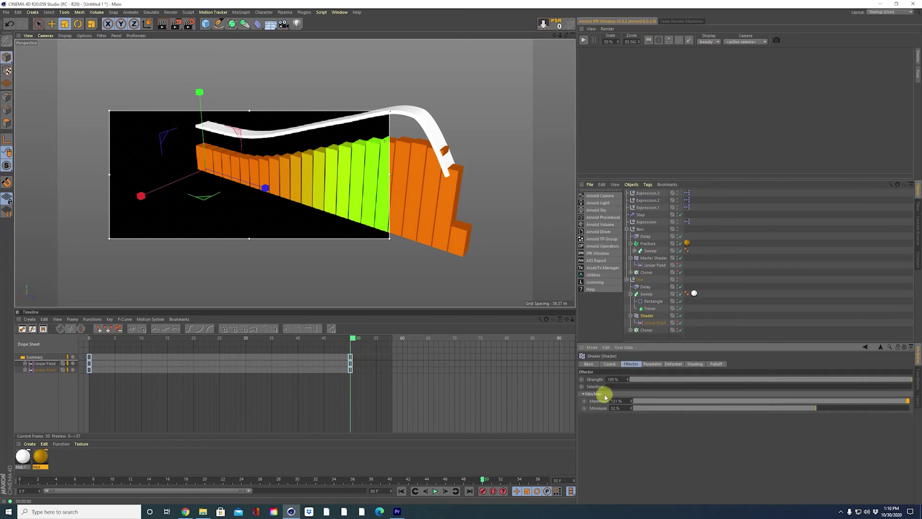
mouse_move(632, 403)
mouse_down()
mouse_move(632, 412)
mouse_move(632, 398)
mouse_up()
scroll(397, 184, up, 5)
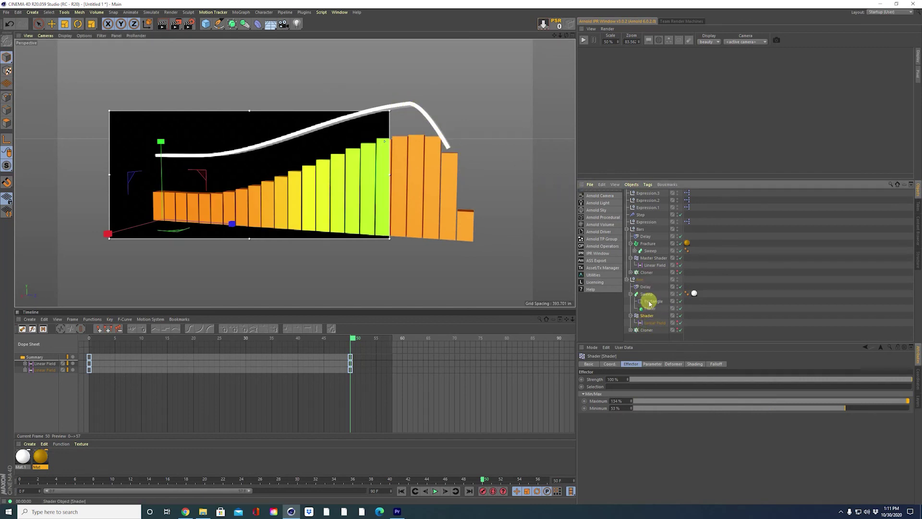
Copy the P.Z position value from the bars' Cloner Object settings.
click(647, 330)
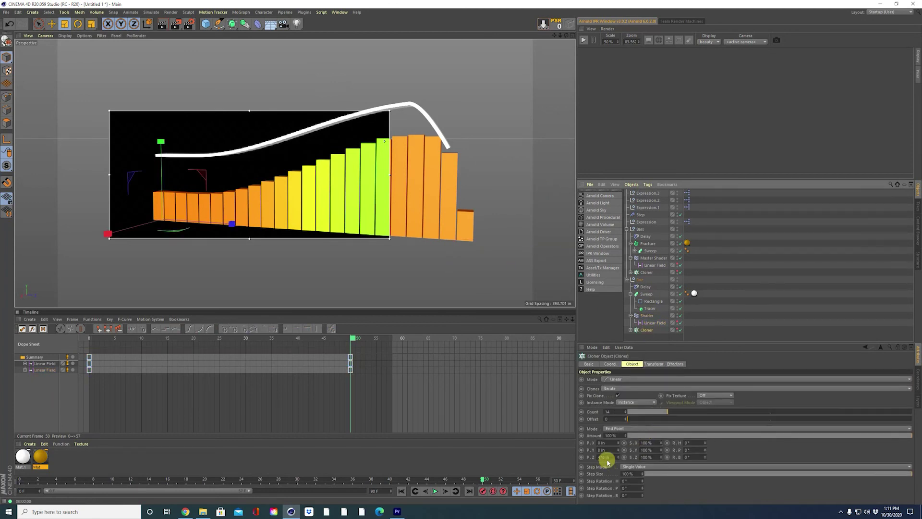
click(645, 272)
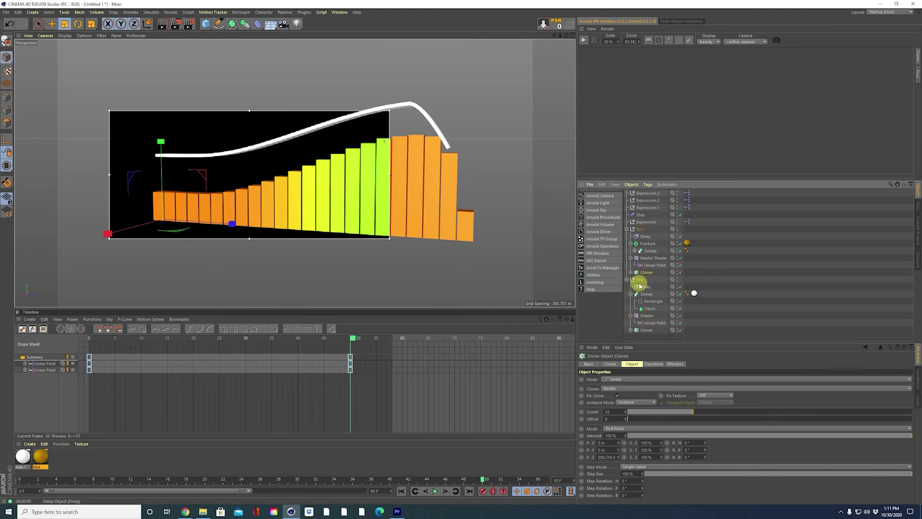
double_click(606, 456)
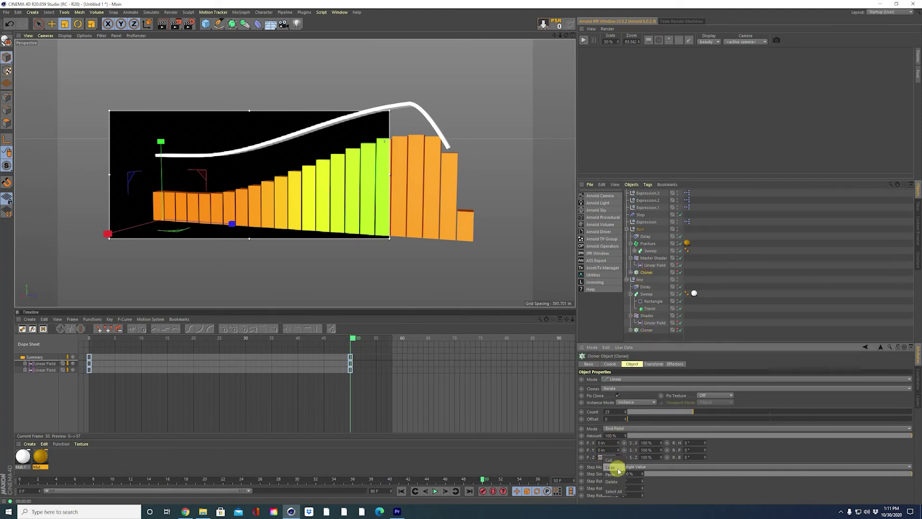
click(617, 468)
click(587, 457)
Paste that P.Z value into the line Cloner and replay the animation from frame 0.
click(648, 331)
double_click(605, 457)
click(619, 475)
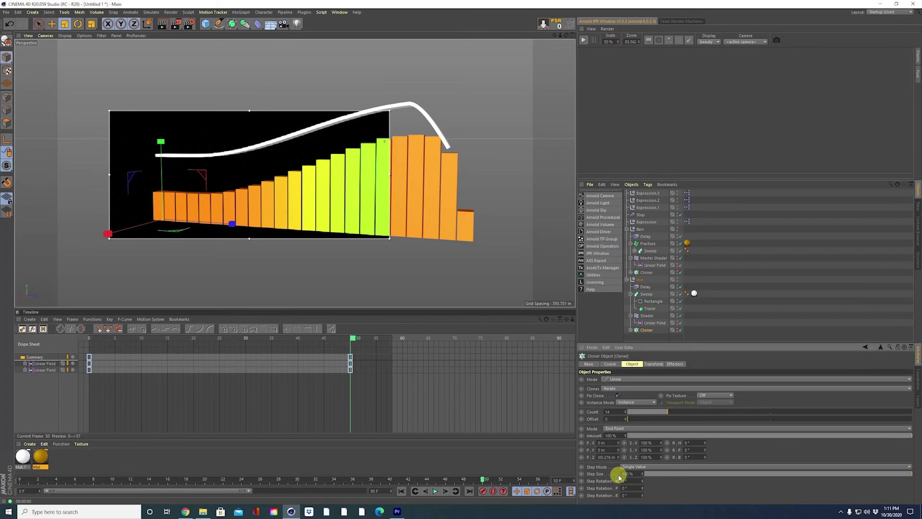
click(402, 491)
click(435, 491)
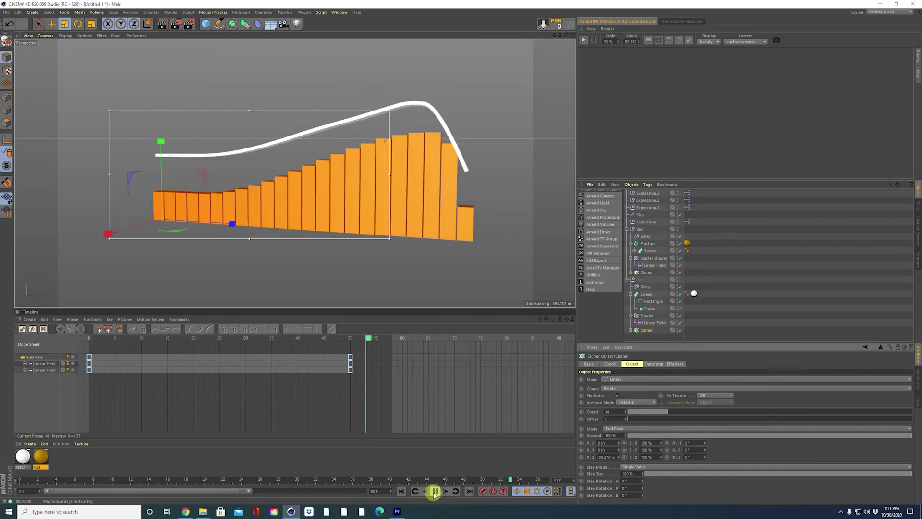
Stop playback and lower the line Shader effector's Minimum to 31%.
click(434, 491)
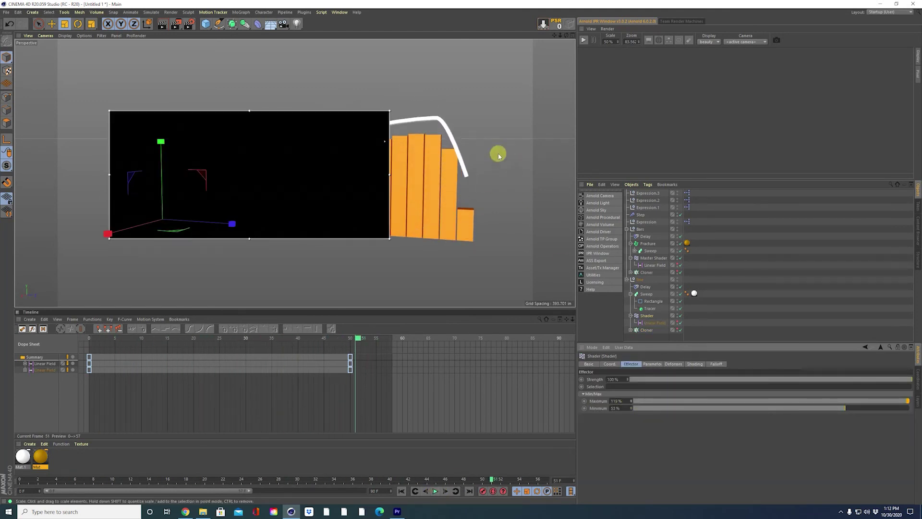
click(647, 315)
drag(630, 406, 641, 261)
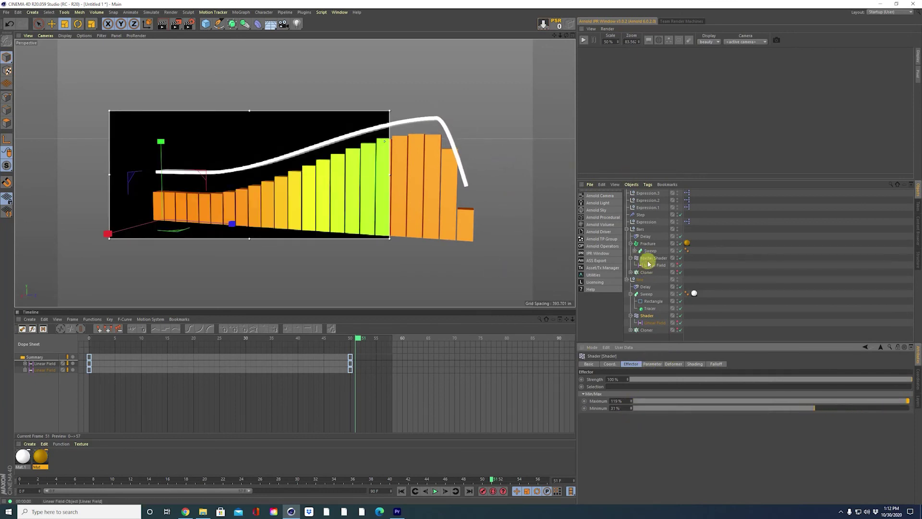
Shift the Master Shader gradient knots left, keeping Smooth interpolation.
click(650, 259)
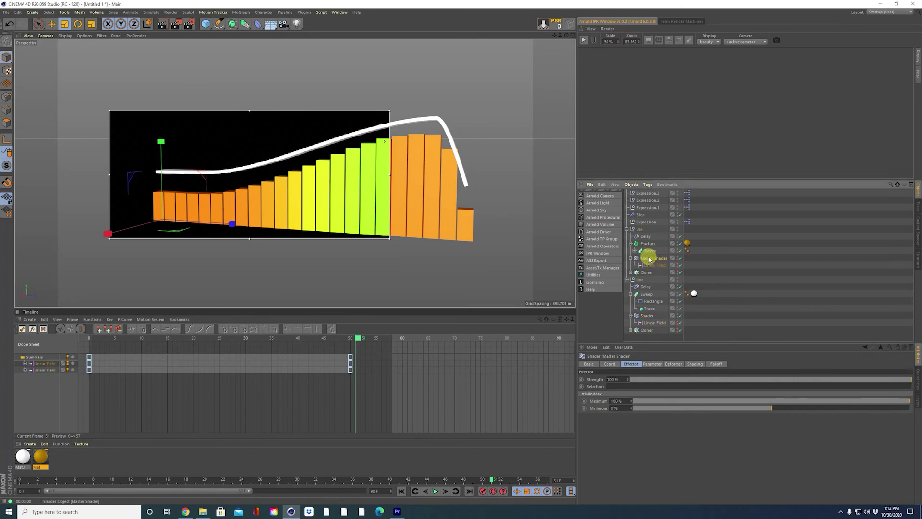
click(693, 364)
click(616, 392)
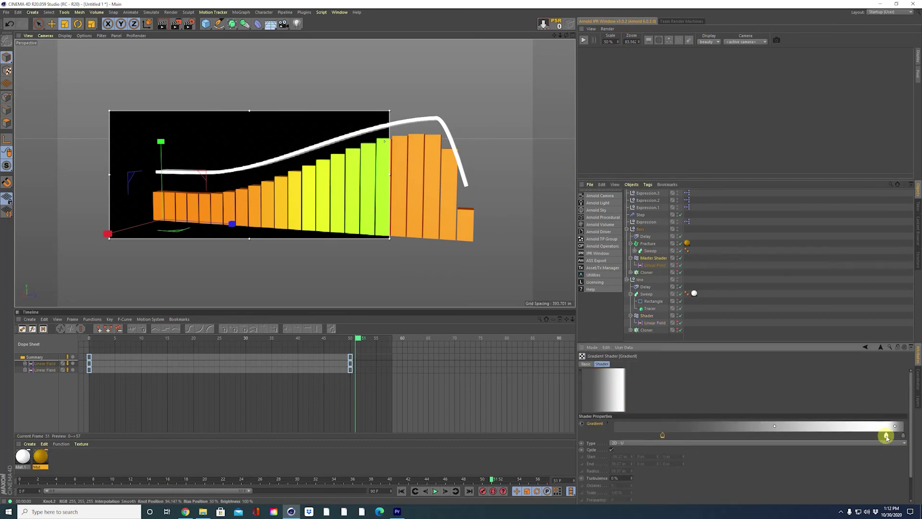
drag(886, 436, 820, 435)
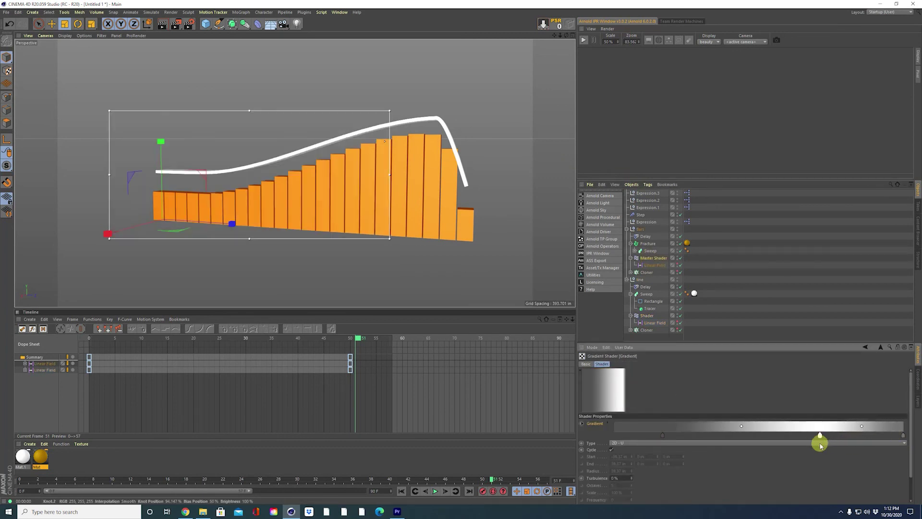
double_click(898, 435)
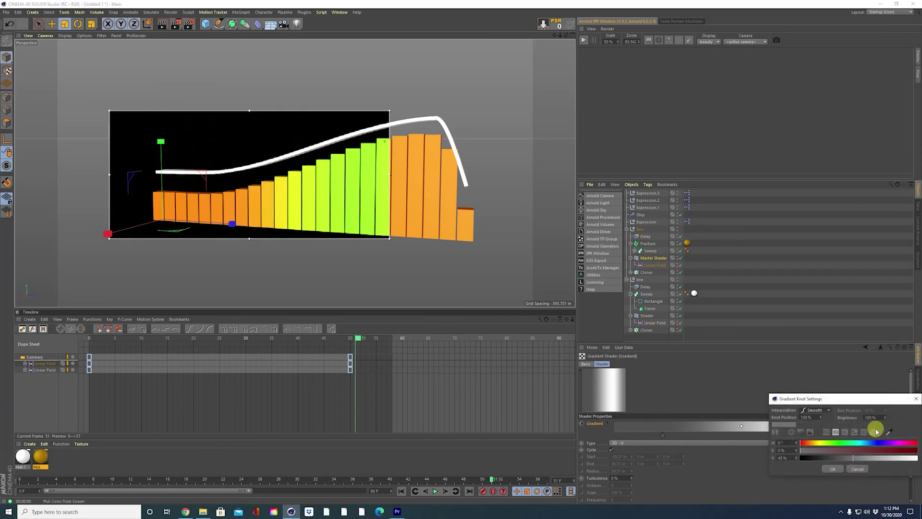
click(833, 469)
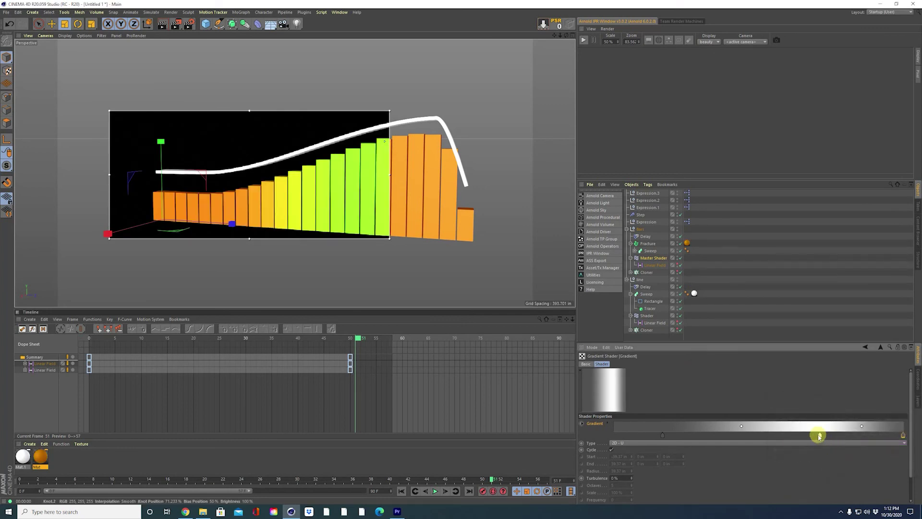
drag(819, 436, 773, 435)
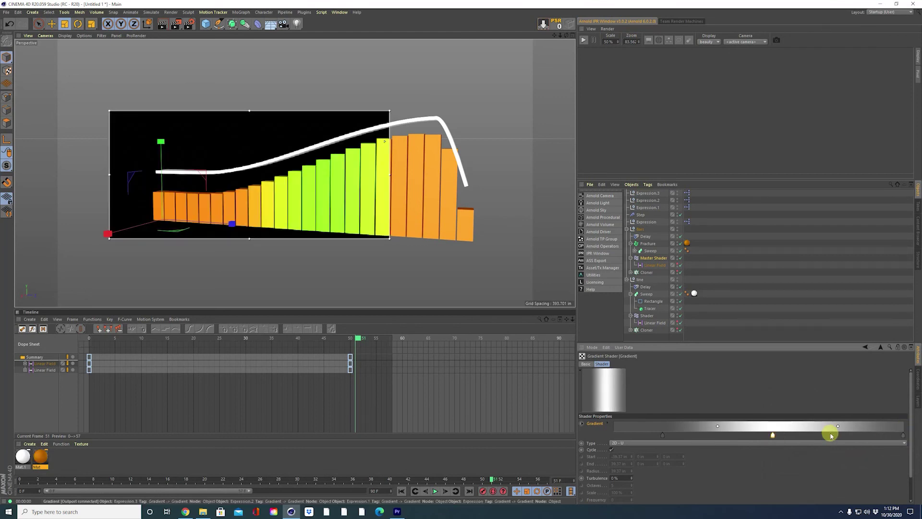
Preview the animation while raising the line Shader's Maximum to 136%, then stop playback.
click(401, 490)
click(434, 491)
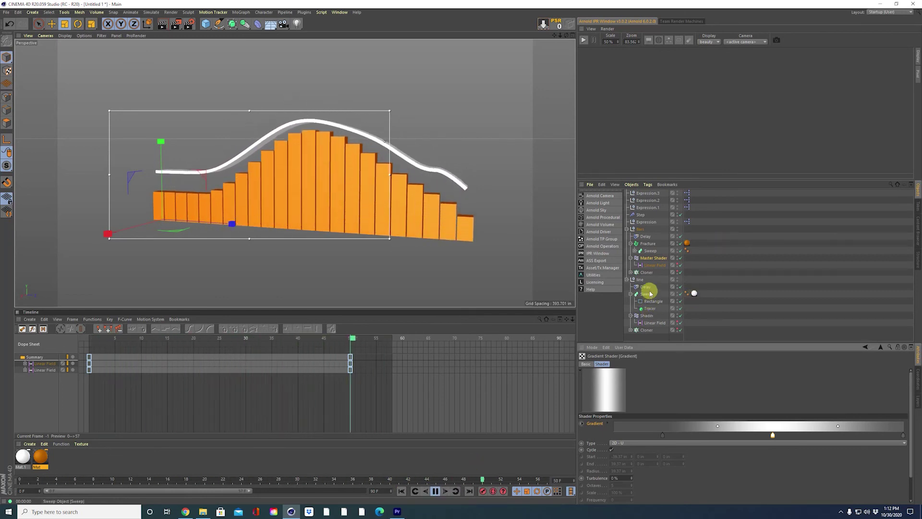
click(648, 315)
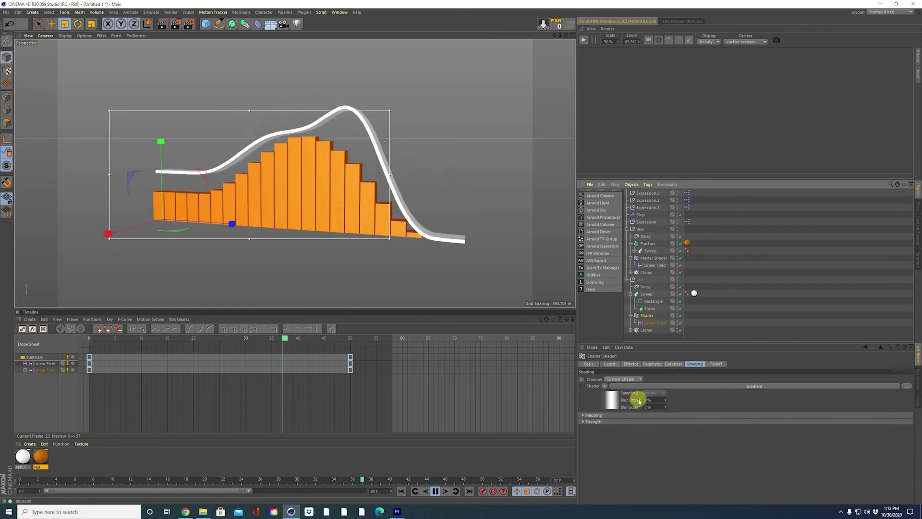
click(631, 364)
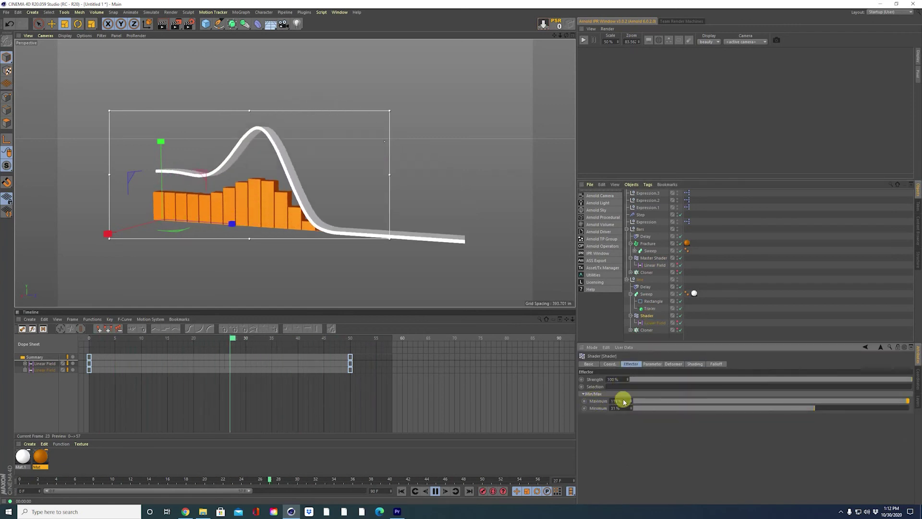
drag(624, 401, 632, 401)
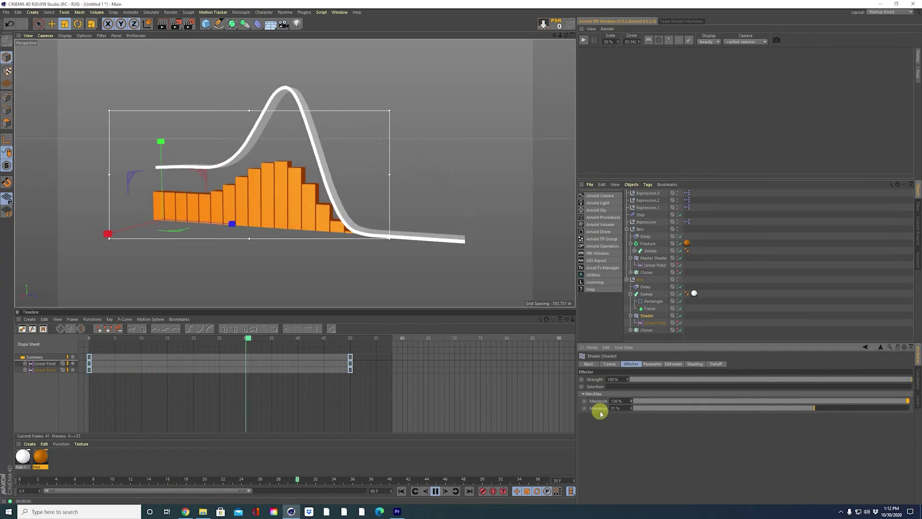
alt+drag(317, 207, 288, 190)
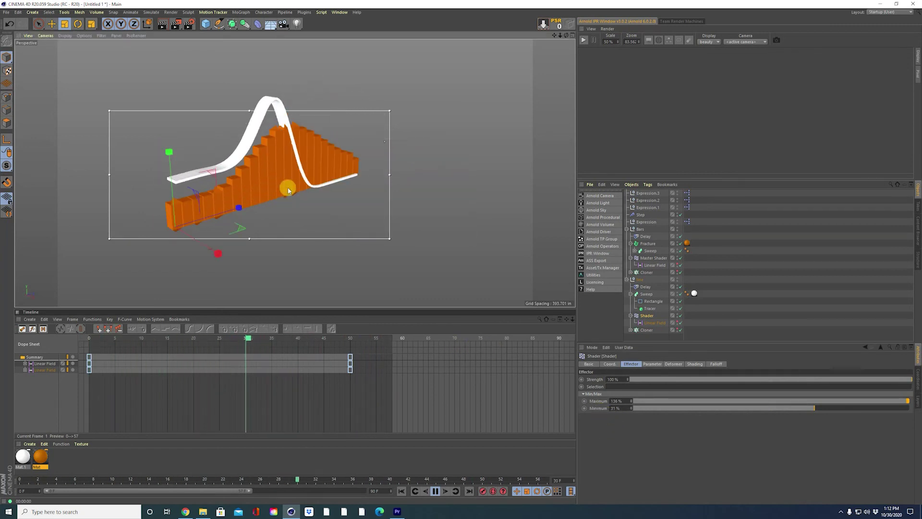
click(435, 491)
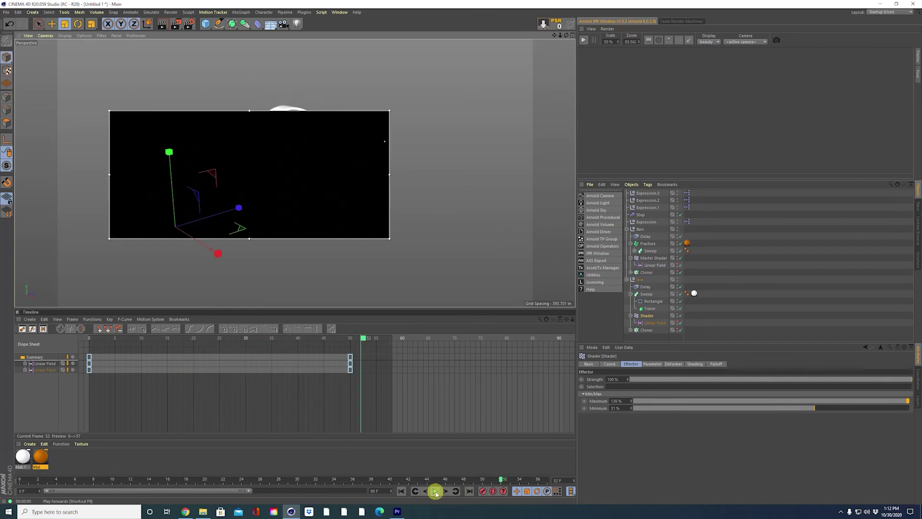